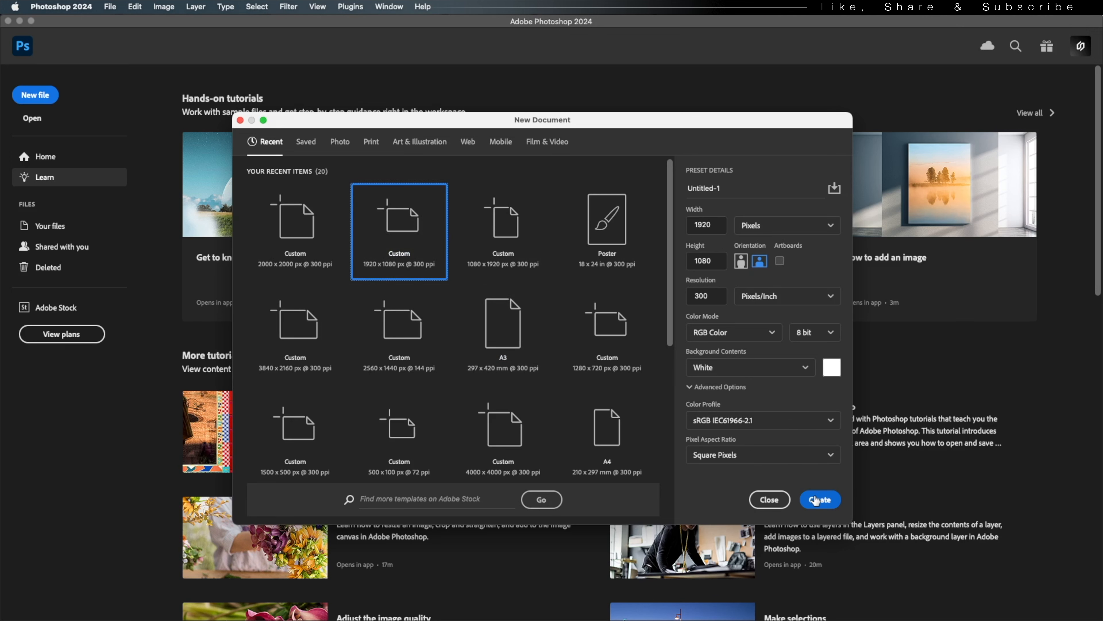
Create a 1920 x 1080 px document at 300 ppi, fill its background with black and swap the foreground and background colors
click(819, 500)
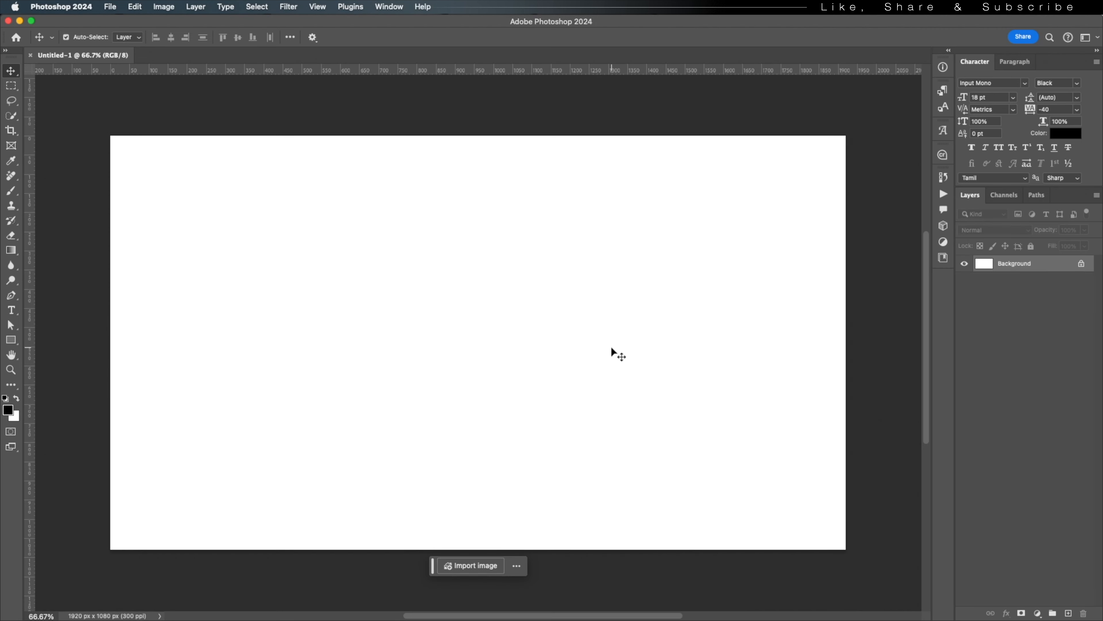
key(alt+BackSpace)
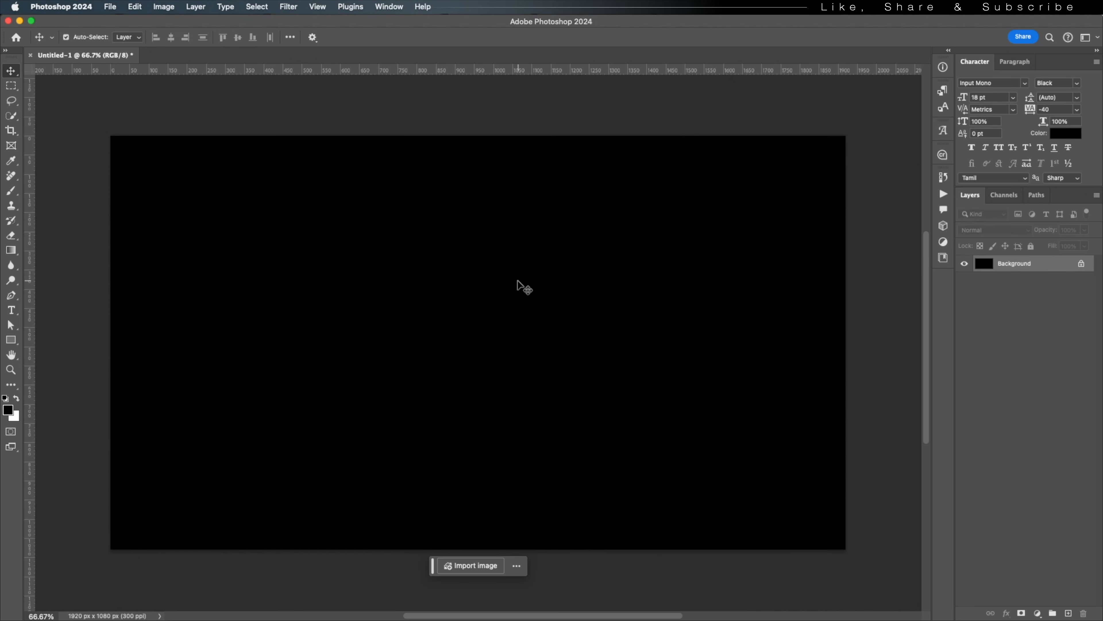
key(x)
Paste the photo of the woman in the cap and center it on the black canvas
key(super+v)
drag(530, 348, 538, 356)
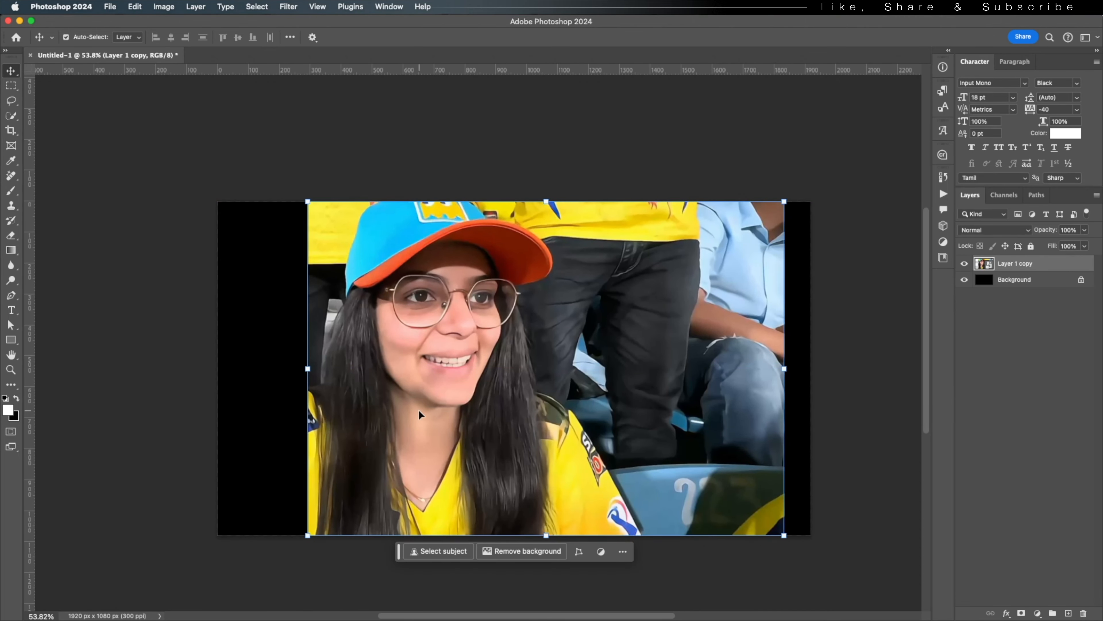
scroll(419, 410, up, 1)
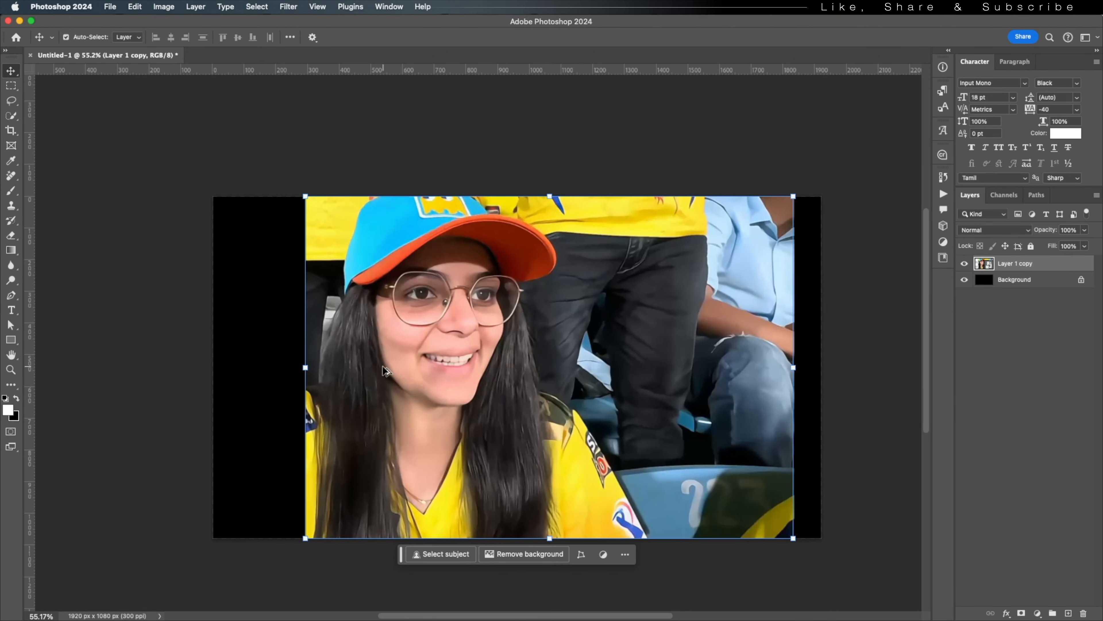
scroll(386, 371, up, 4)
scroll(544, 504, down, 2)
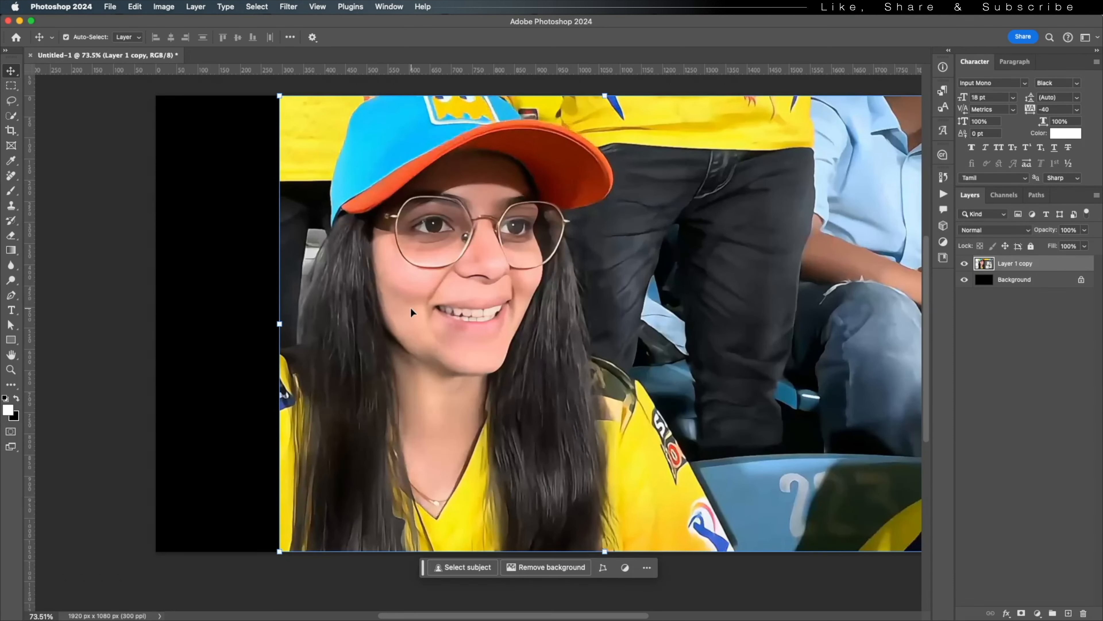
scroll(328, 314, down, 1)
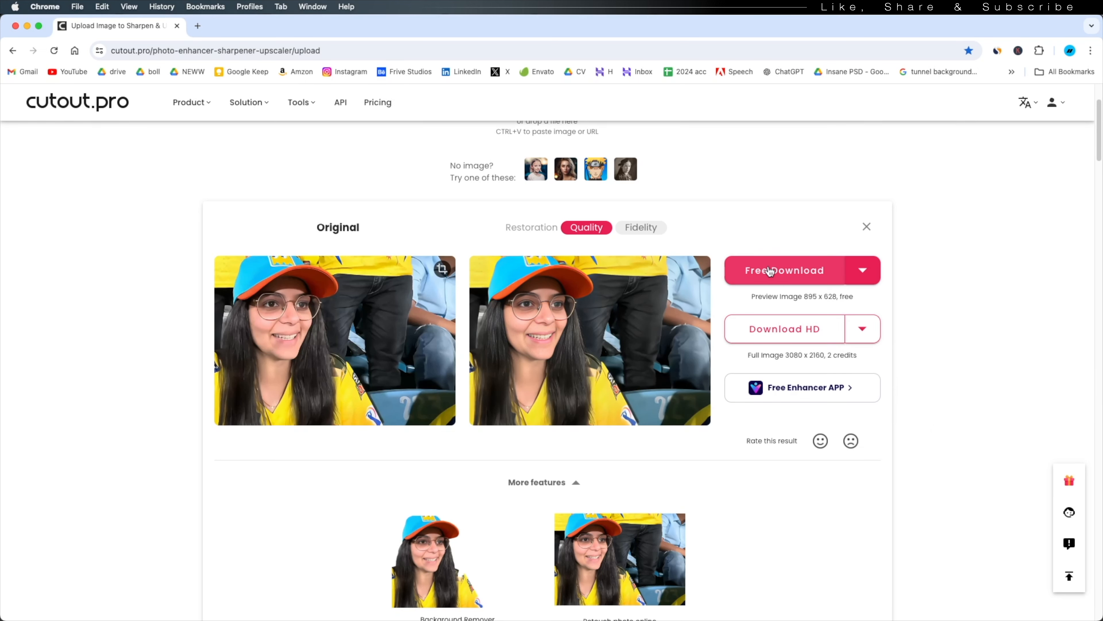
Download the free enhanced photo from cutout.pro, place it over the original photo in Photoshop and compare both versions
click(799, 276)
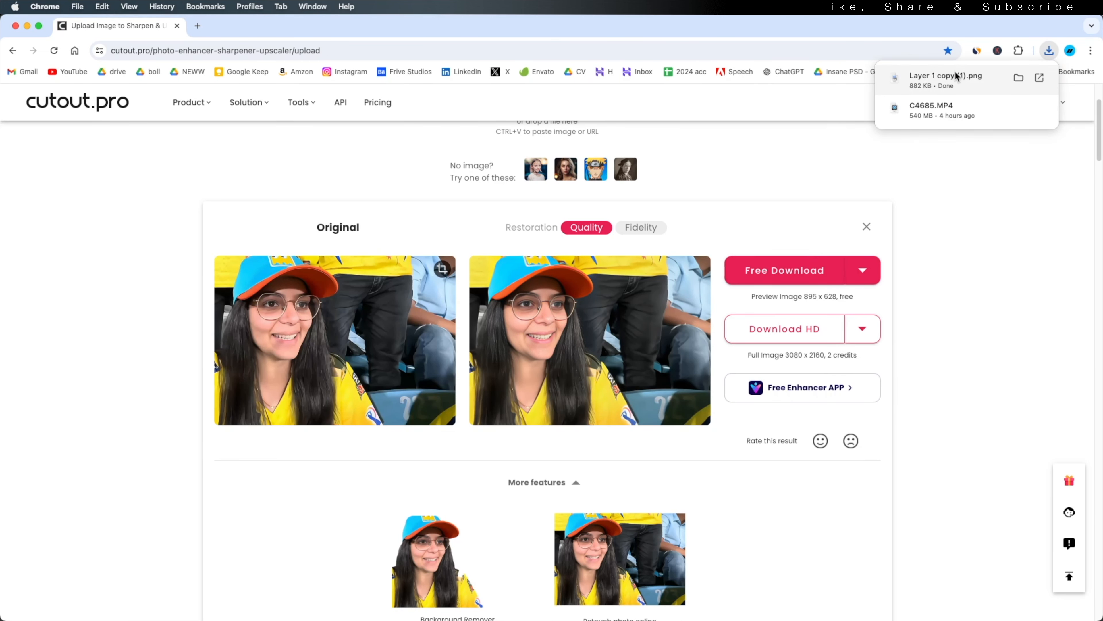
drag(956, 77, 709, 124)
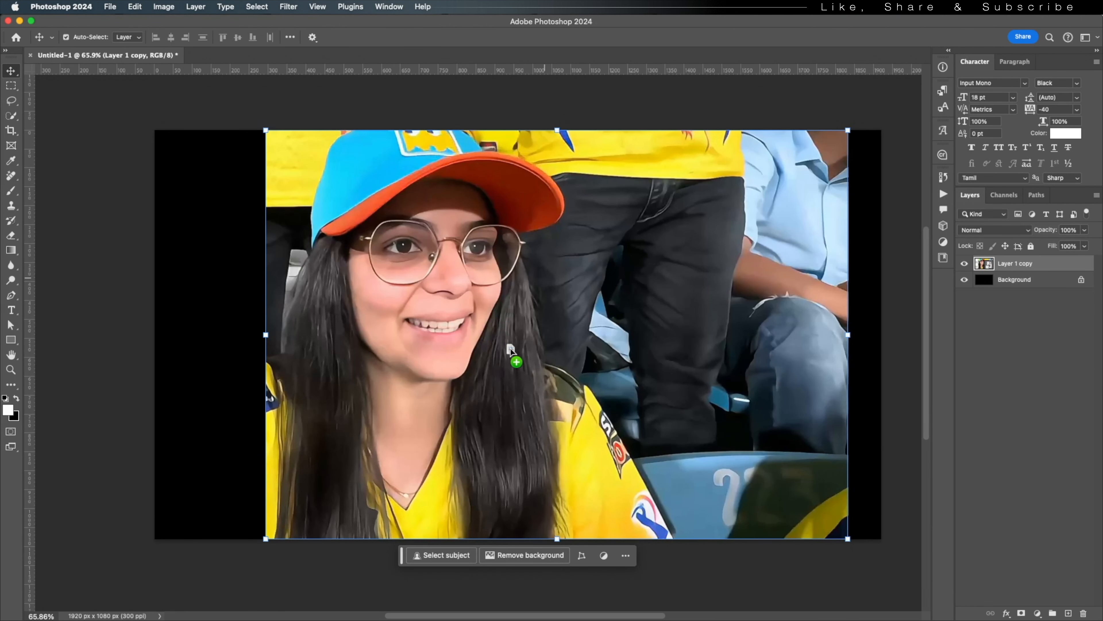
key(Return)
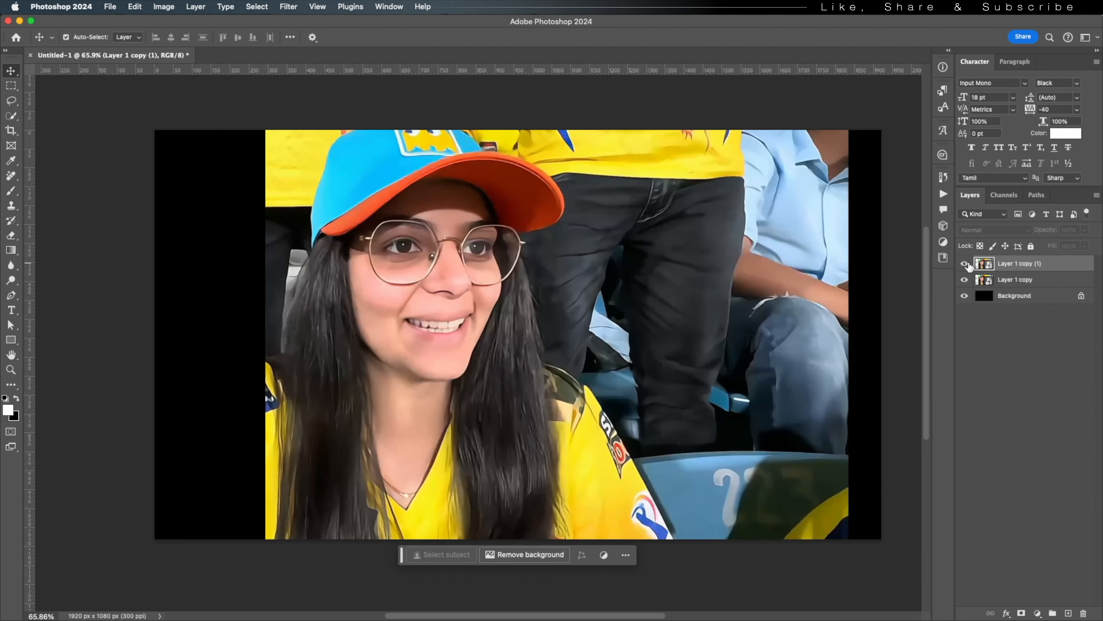
click(964, 263)
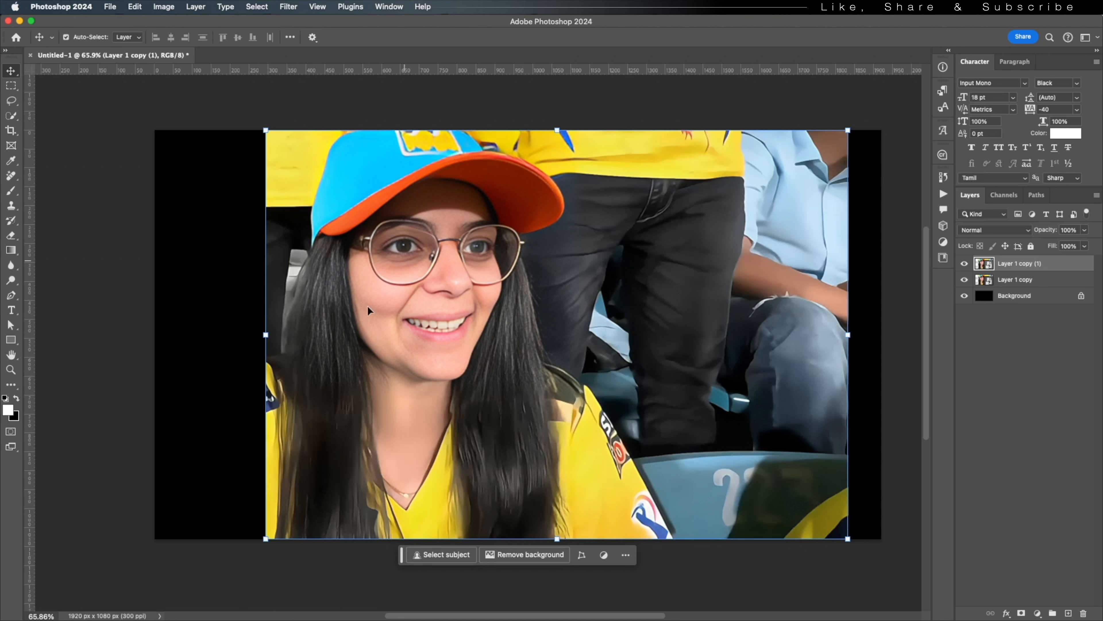
scroll(376, 366, up, 2)
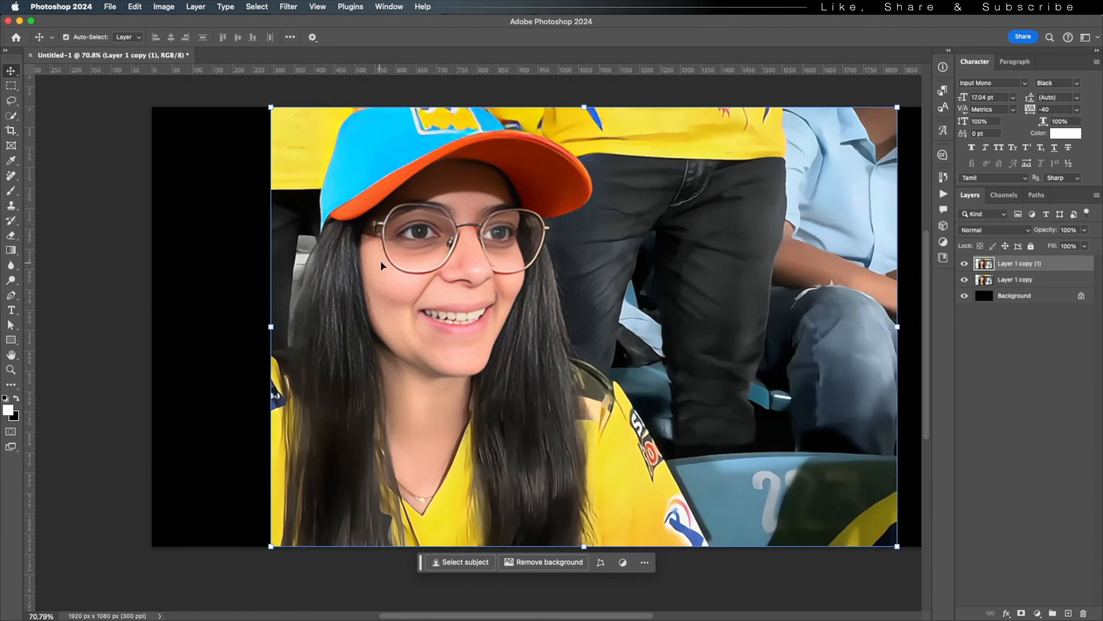
Activate the Pen tool for tracing the woman's outline in the enhanced photo
click(11, 295)
scroll(278, 324, up, 10)
scroll(278, 333, down, 8)
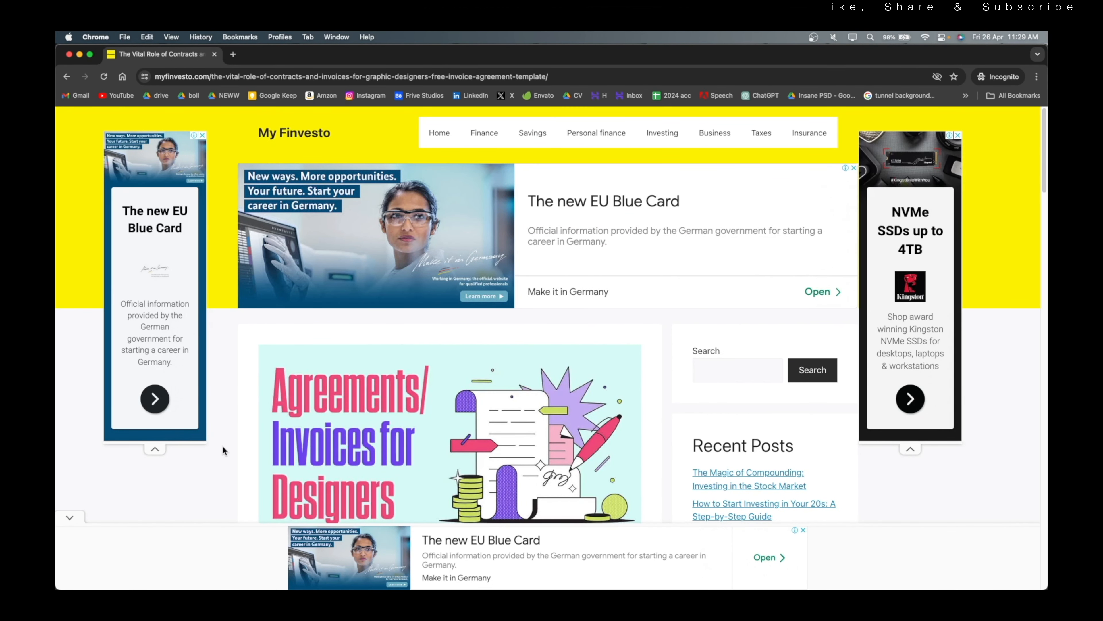
Browse the My Finvesto article on contracts and invoices for graphic designers in Chrome
scroll(224, 448, down, 1)
scroll(468, 278, down, 15)
click(467, 273)
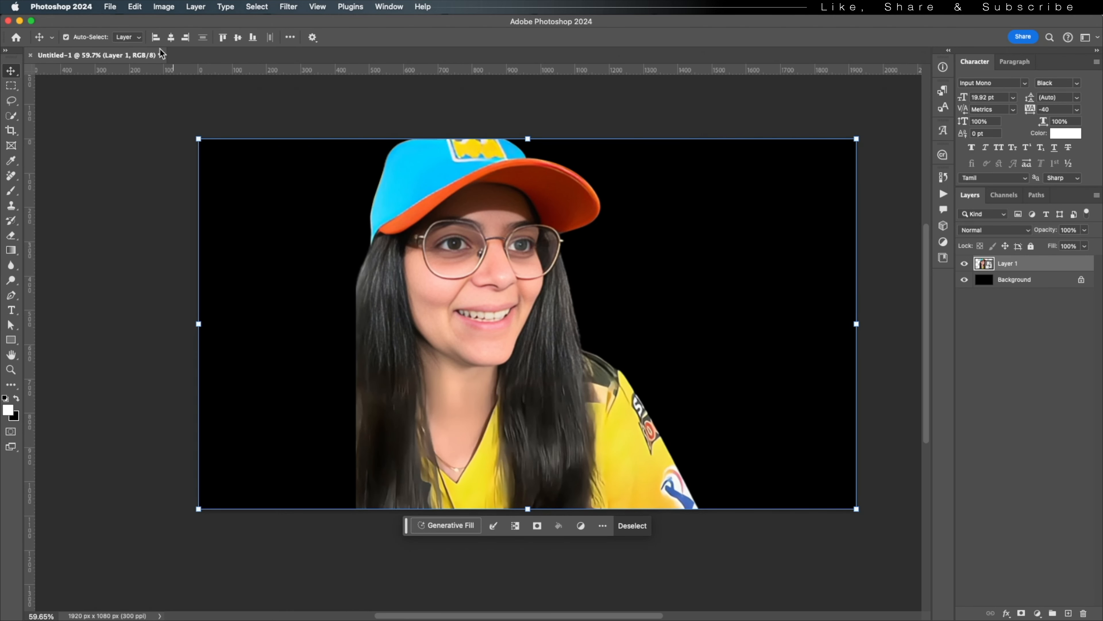
Clear the selection around the woman's cutout and place the cutout against the left edge of the canvas
click(633, 525)
scroll(633, 296, right, 5)
scroll(633, 295, up, 2)
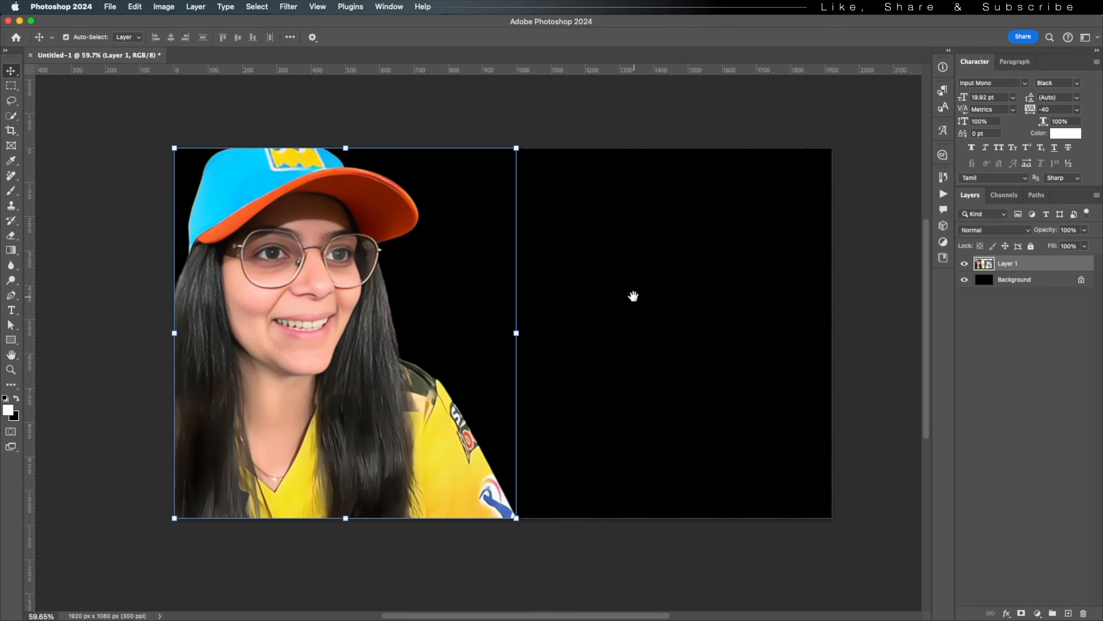
click(357, 141)
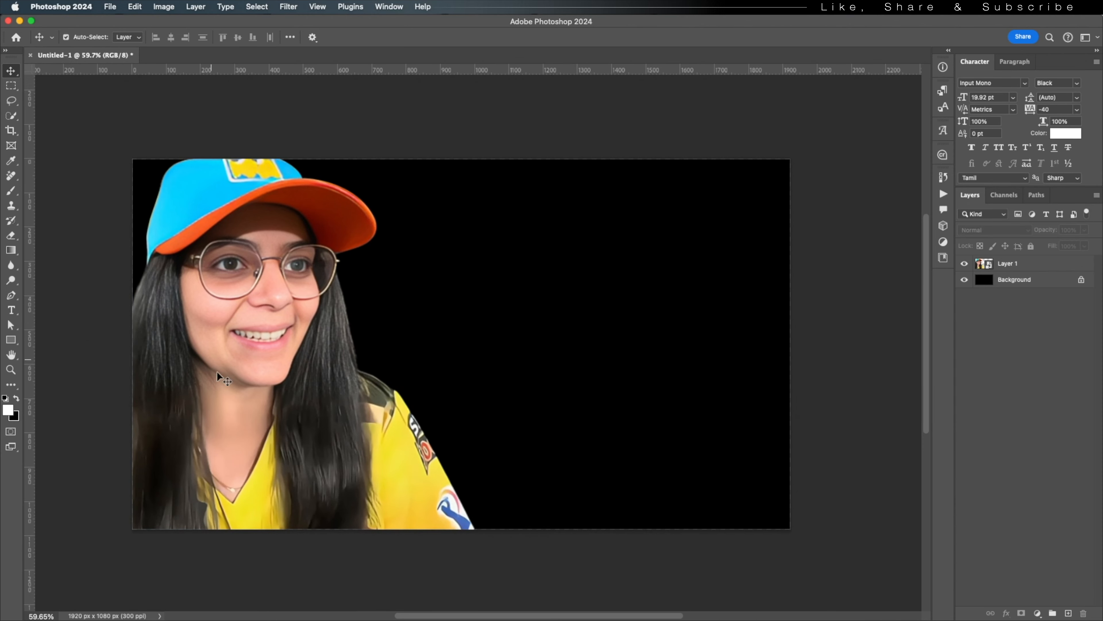
scroll(324, 346, right, 2)
scroll(323, 346, right, 1)
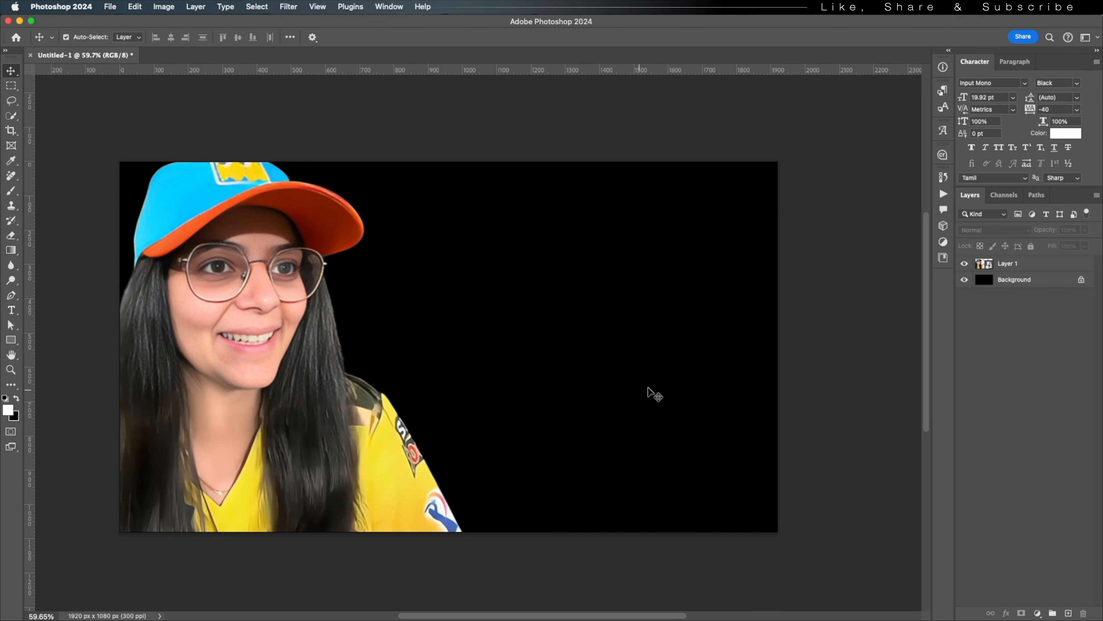
Copy the daytime IPLT20 stadium picture from Google Images and paste it behind the woman, shifted toward the canvas's right side
key(super+Tab)
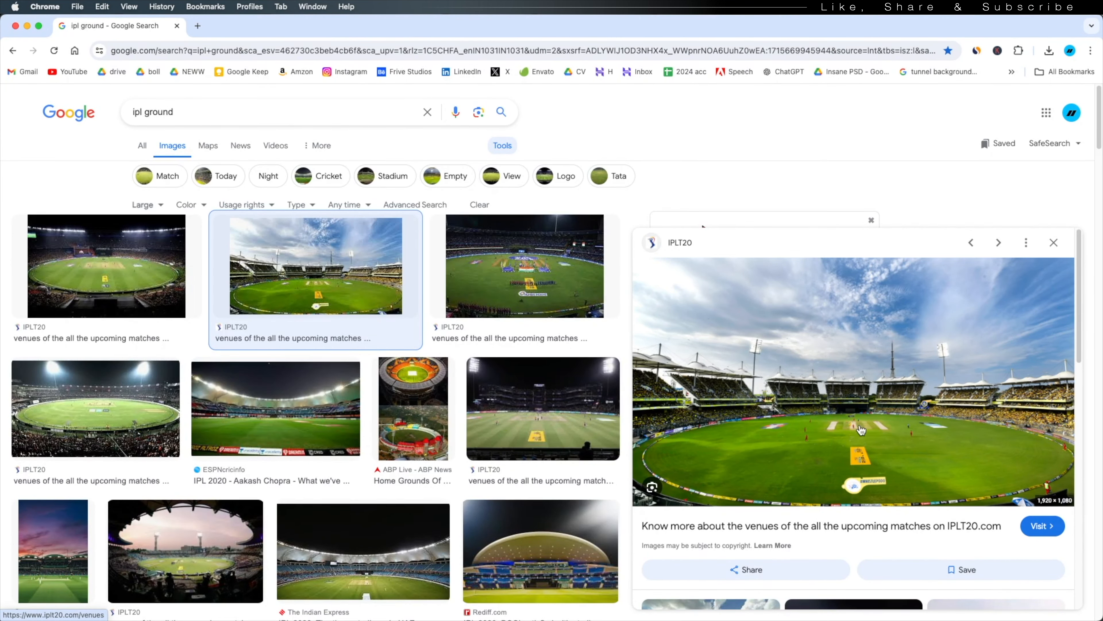
right_click(885, 449)
click(921, 535)
key(super+Tab)
key(super+v)
drag(532, 340, 622, 340)
drag(1066, 280, 1065, 288)
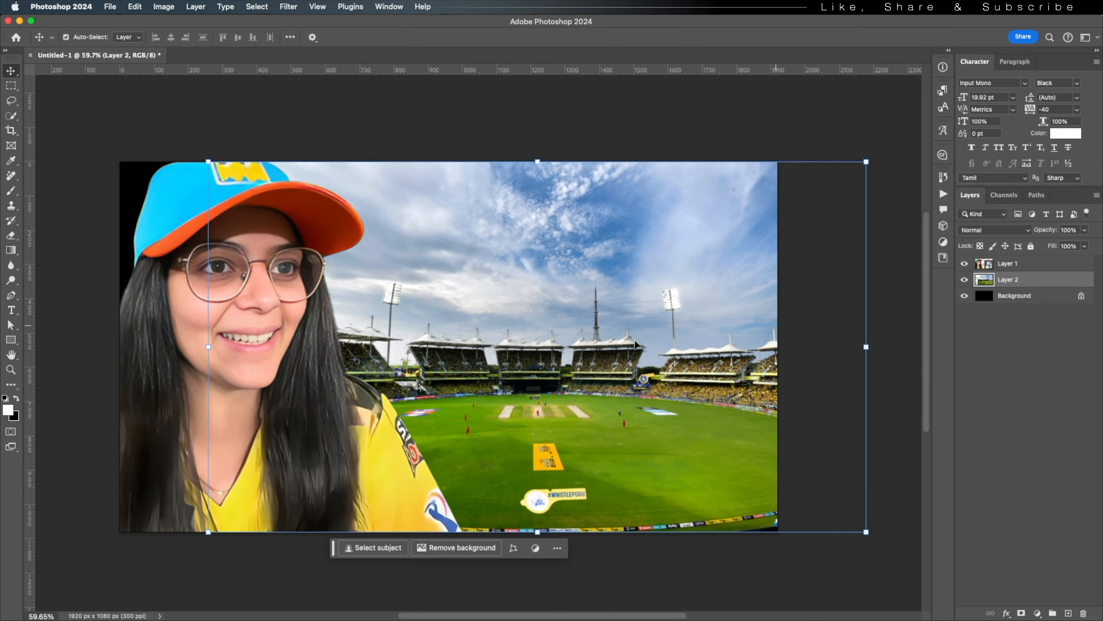
Enlarge the stadium picture proportionally beyond the canvas and reposition it behind the woman
drag(537, 161, 538, 94)
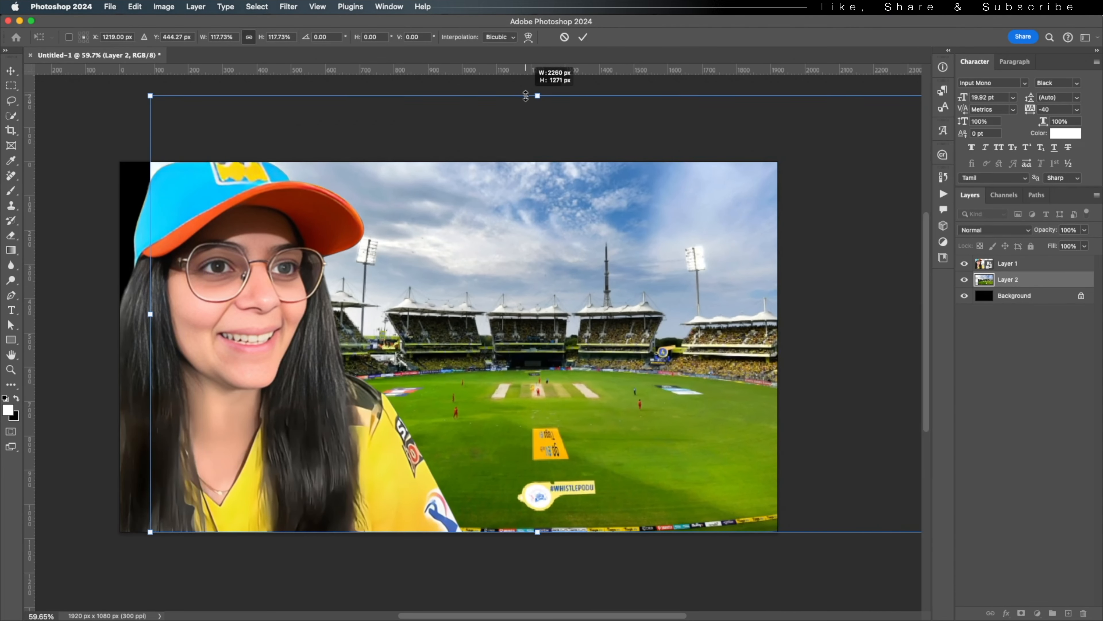
scroll(484, 245, down, 2)
drag(528, 164, 527, 115)
drag(548, 251, 572, 274)
scroll(577, 323, right, 1)
drag(577, 323, 576, 317)
key(Return)
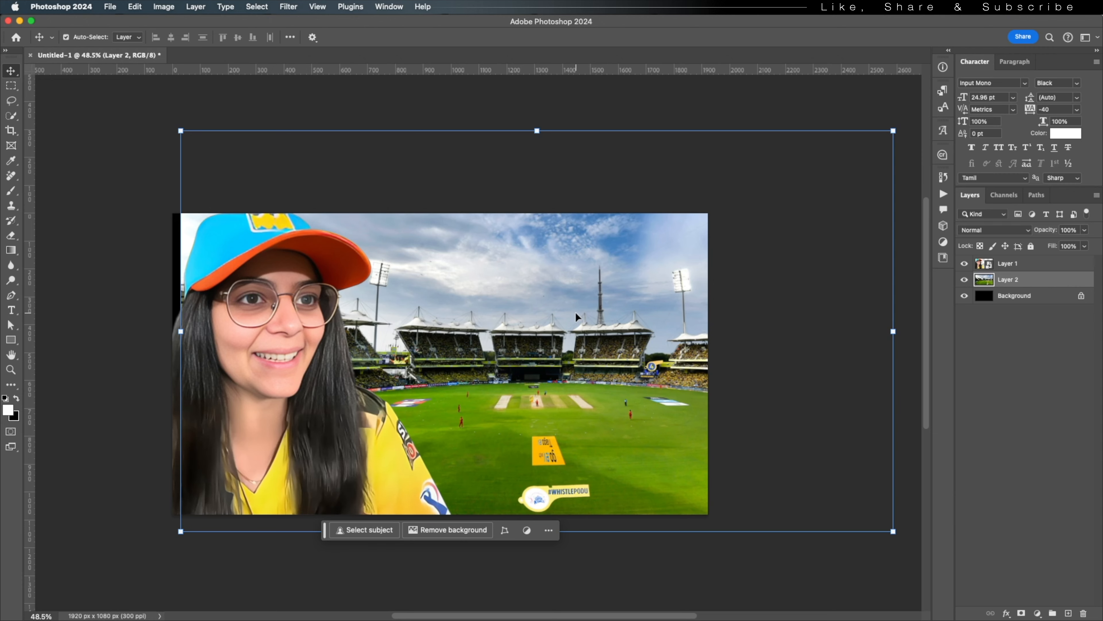
Align the stadium layer to the bottom edge of the whole canvas and clear the selection
key(super+a)
click(252, 37)
key(super+d)
Rotate the stadium layer slightly to level the stands and nudge it down past the canvas's bottom edge
mouse_move(538, 113)
mouse_down()
mouse_move(539, 137)
mouse_move(545, 115)
mouse_up()
key(Return)
key(shift+Down)
key(shift+Down)
key(shift+Down)
key(shift+Down)
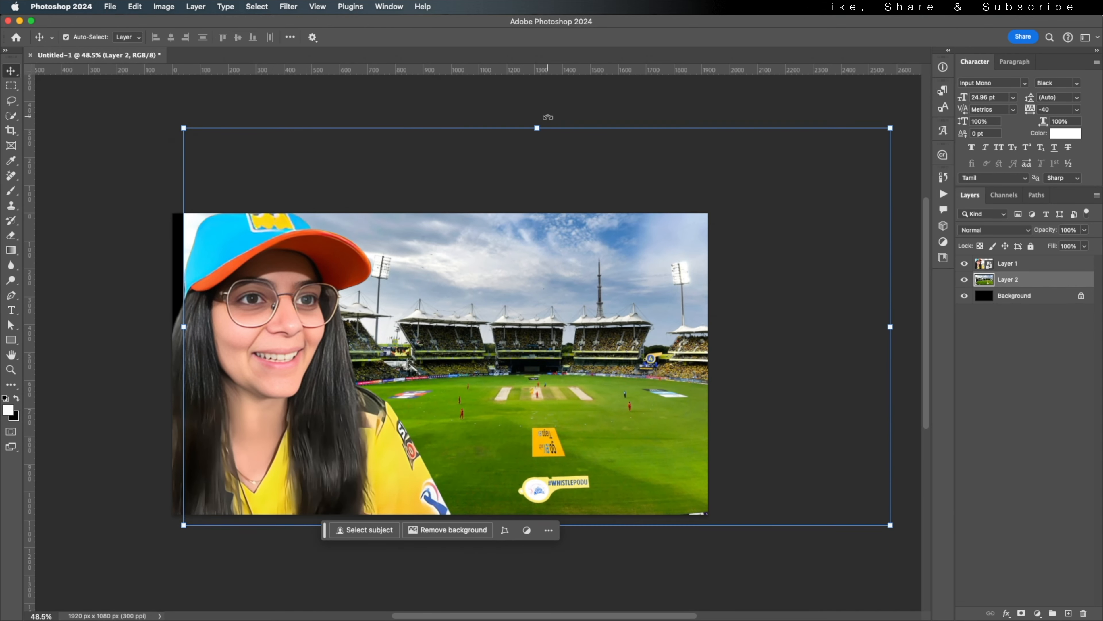
Nudge the stadium layer slightly to the right behind the woman
drag(475, 370, 488, 353)
key(shift+Right)
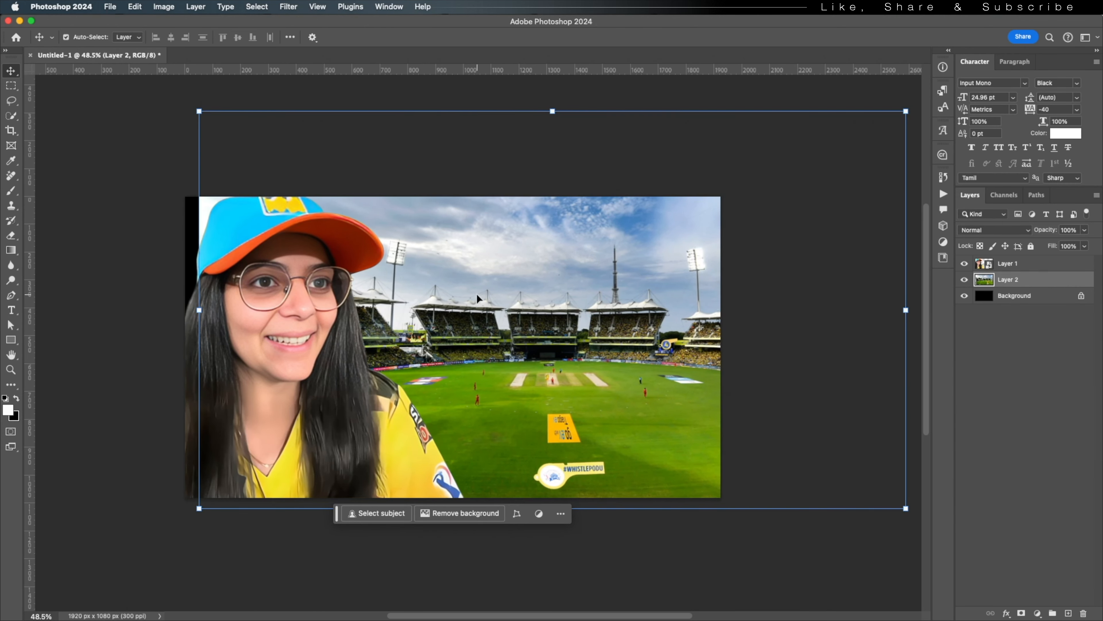
key(Right)
key(Right)
key(Right)
drag(508, 349, 512, 350)
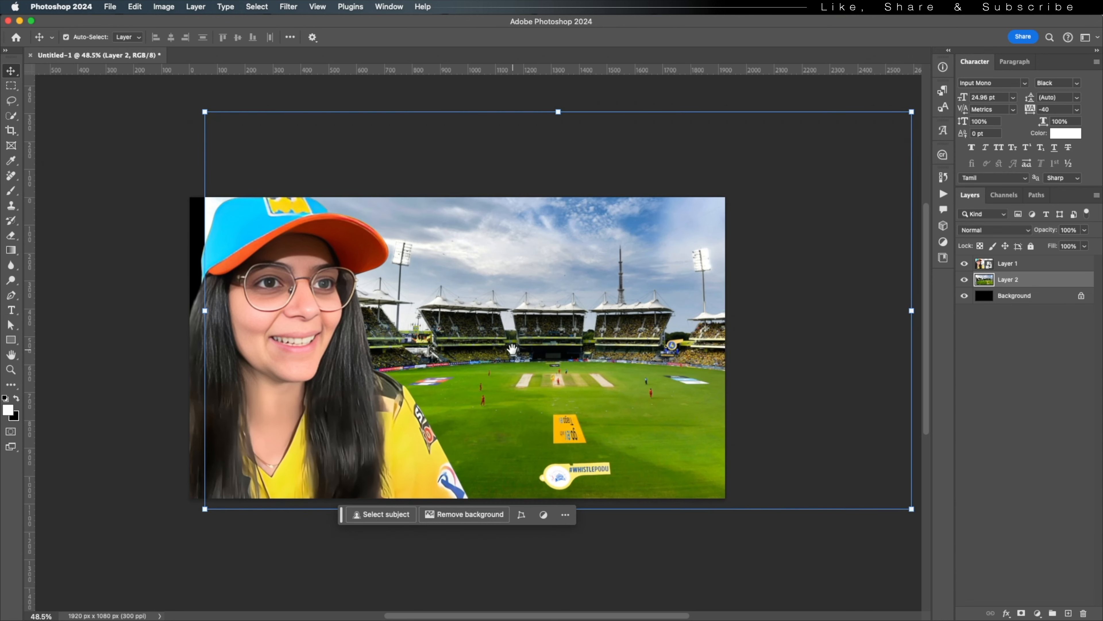
Lasso the left part of the stadium layer behind the woman, from the canvas's top edge to its bottom edge
click(192, 215)
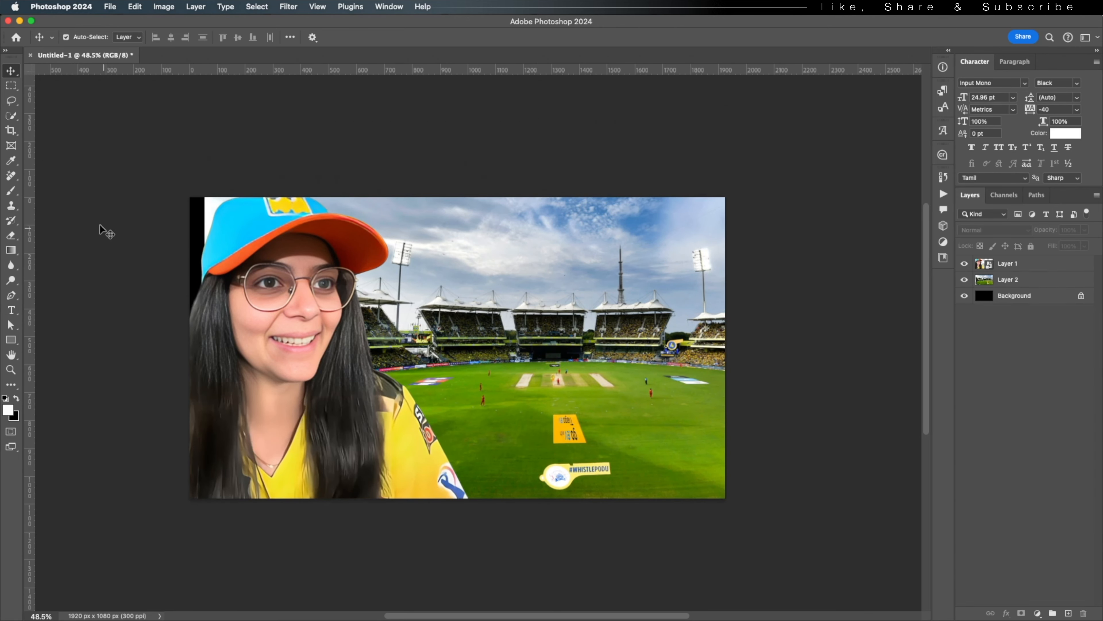
click(625, 307)
click(11, 101)
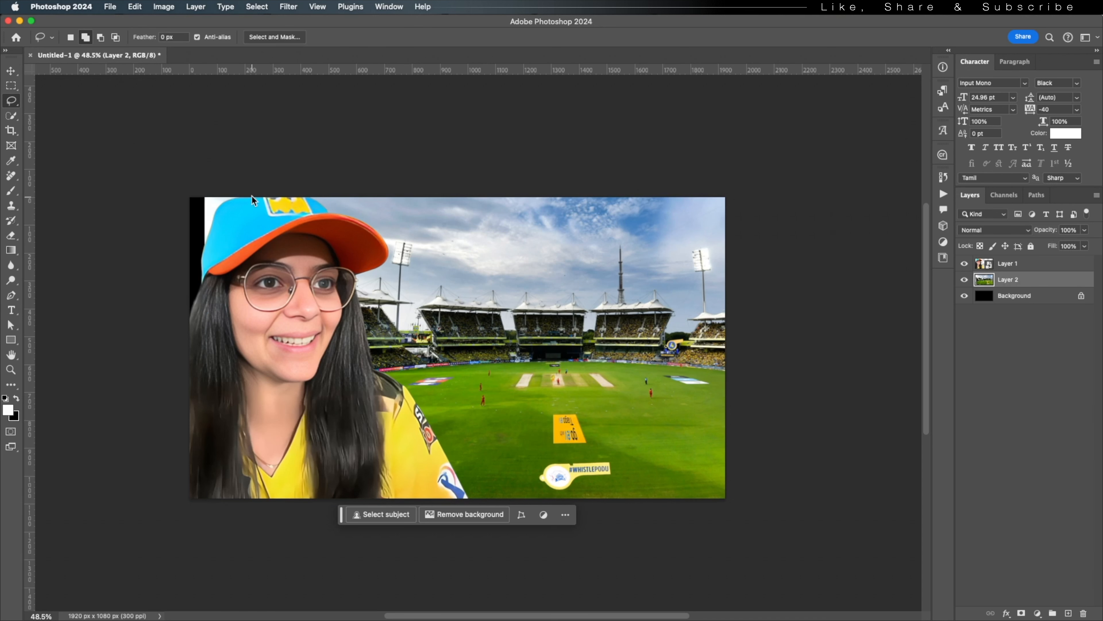
drag(321, 199, 308, 231)
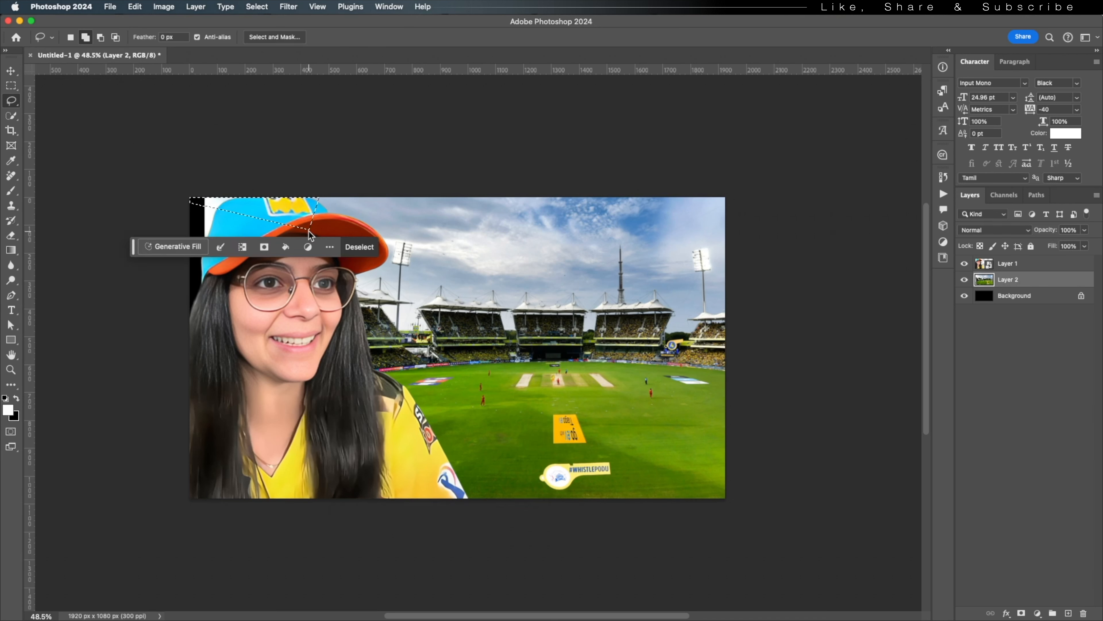
key(super+d)
mouse_move(152, 173)
mouse_down()
mouse_move(274, 166)
mouse_move(287, 266)
mouse_move(313, 348)
mouse_move(441, 505)
mouse_move(307, 527)
mouse_move(161, 517)
mouse_move(163, 198)
mouse_up()
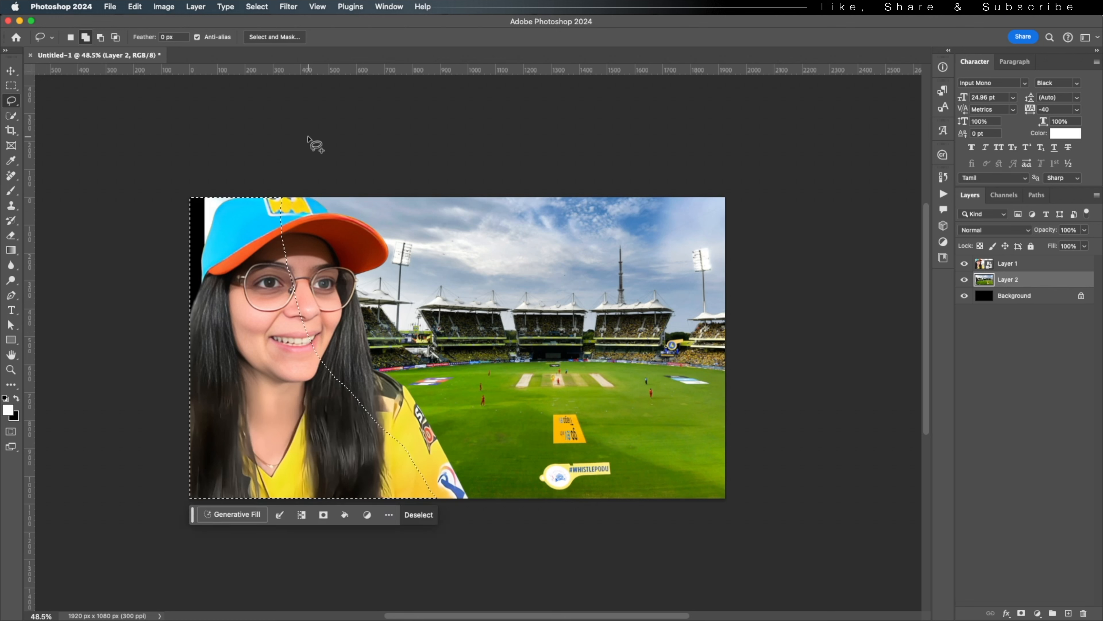
Shift the lassoed stadium part left to cover the black strip at the canvas edge and clear the selection
key(v)
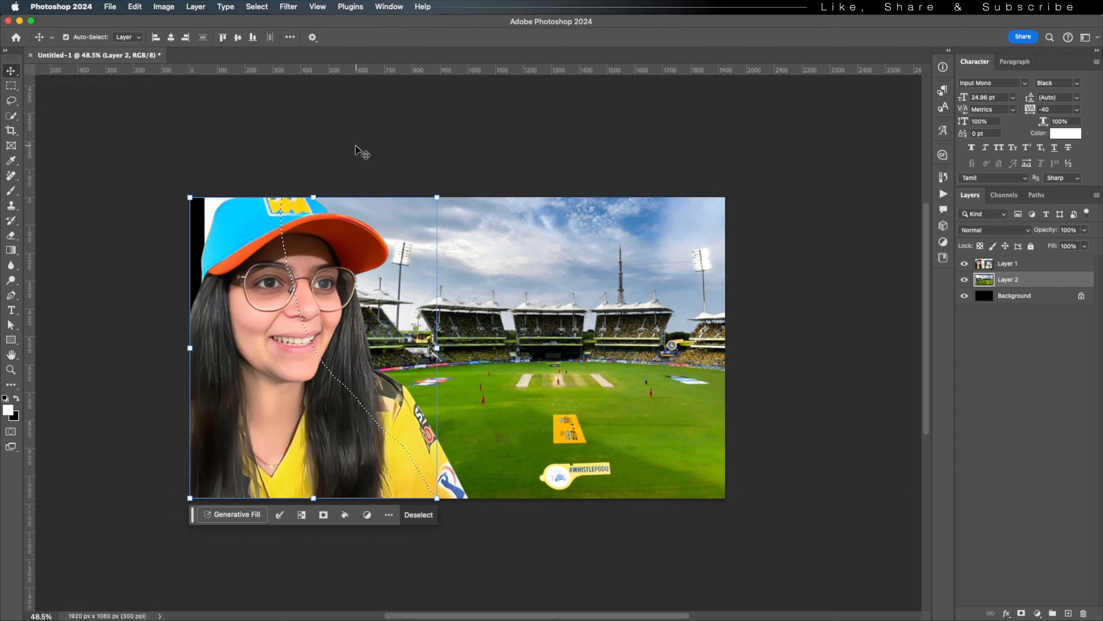
key(shift+Left)
key(shift+Left)
key(shift+Left)
key(shift+Left)
key(shift+Left)
key(shift+Left)
key(shift+Left)
key(shift+Left)
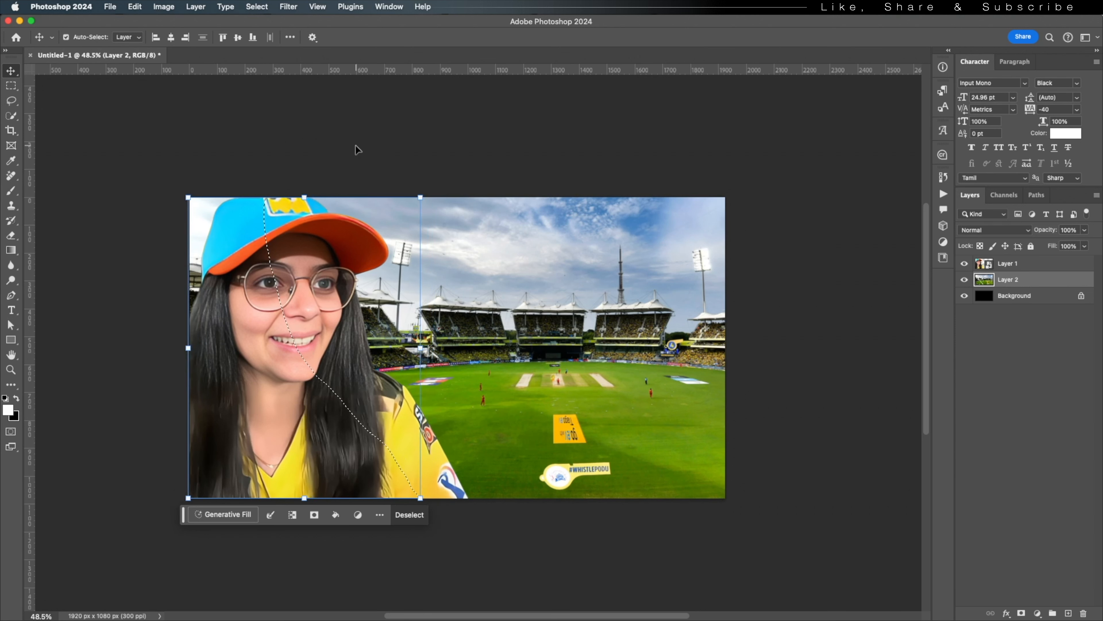
key(super+d)
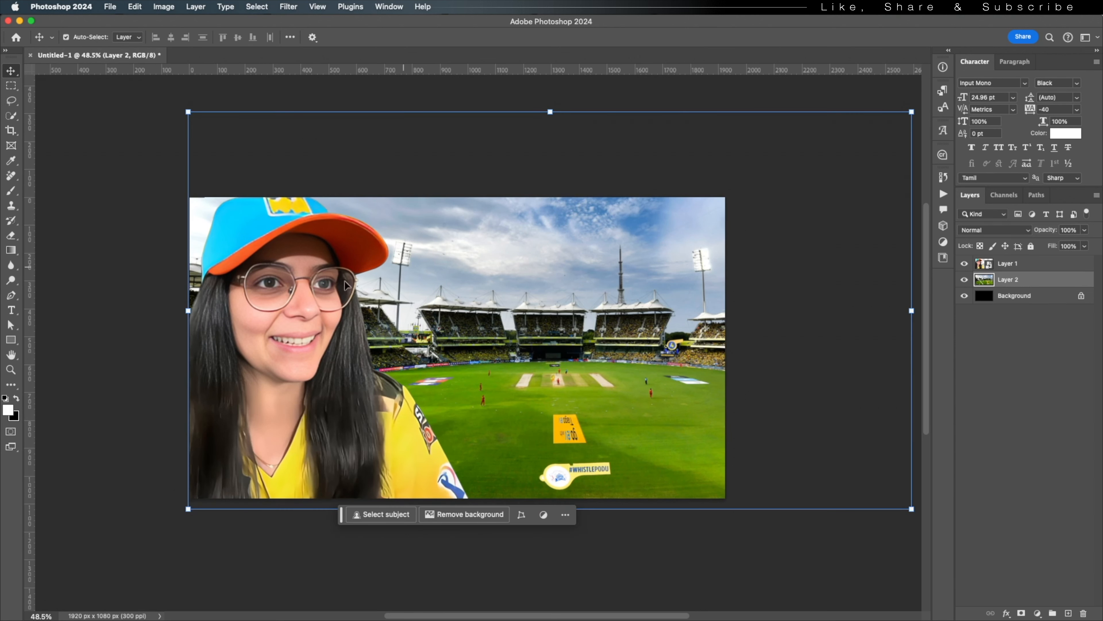
Hide and reshow the woman's layer to check the split stadium picture behind her
click(964, 263)
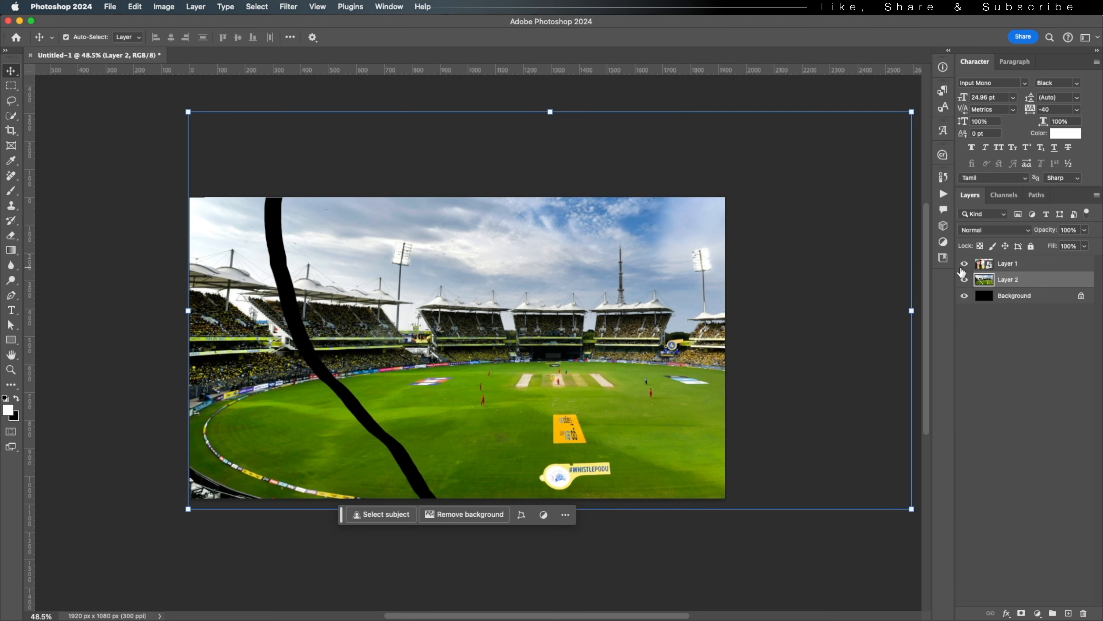
click(964, 264)
click(797, 348)
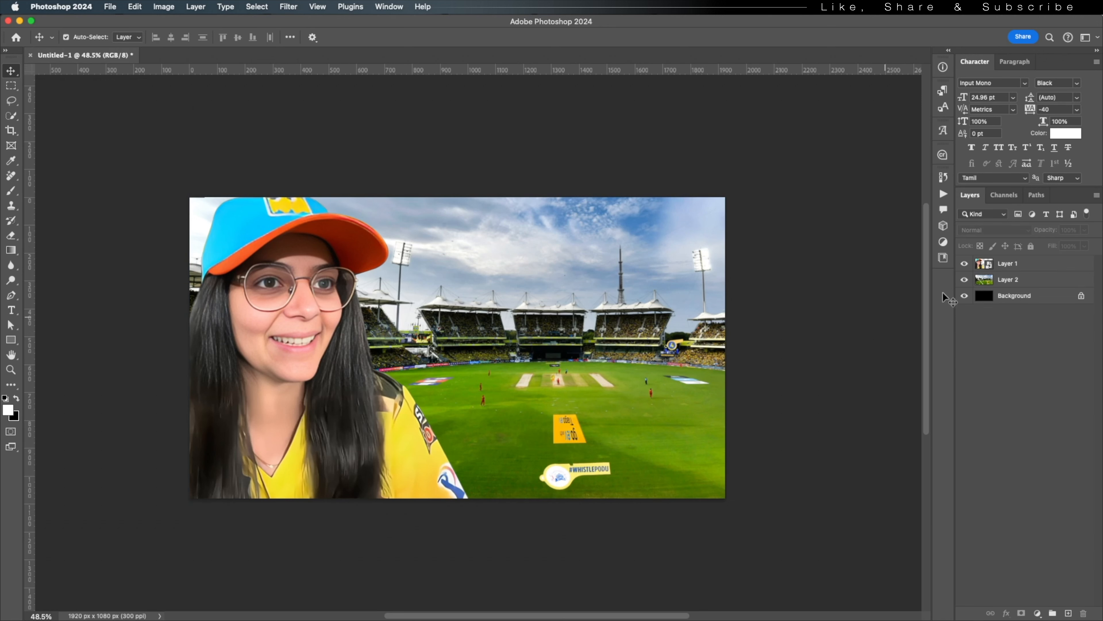
Hide the woman's layer and convert the stadium layer to a smart object
click(964, 263)
right_click(1011, 283)
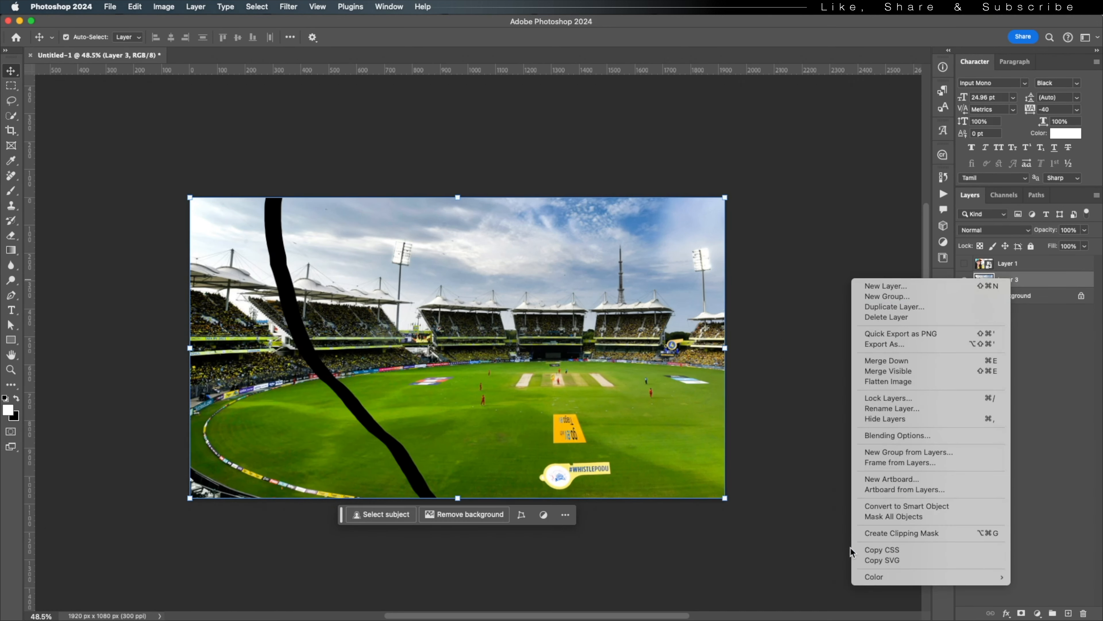
click(899, 506)
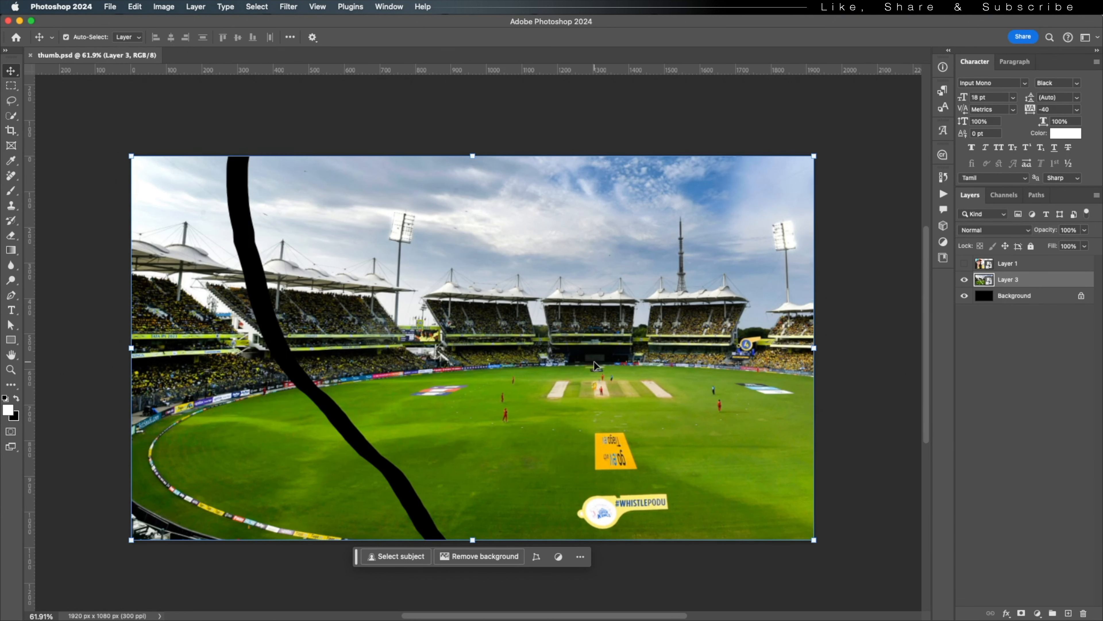
Start a Camera Raw filter on the stadium layer with exposure at +0.13 and contrast at +8
click(288, 7)
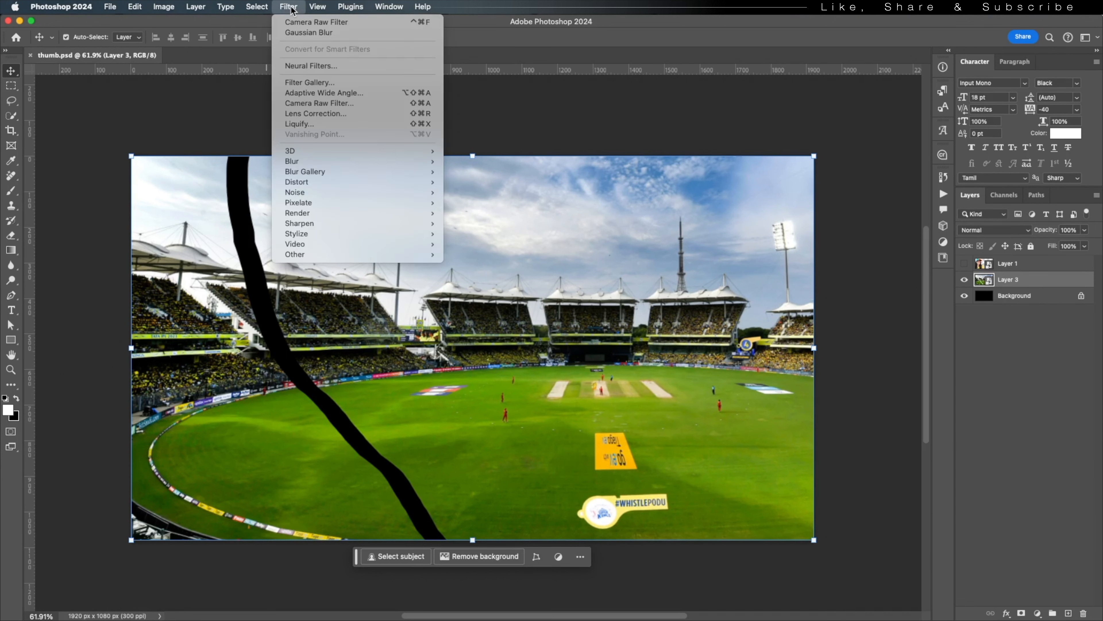
click(352, 103)
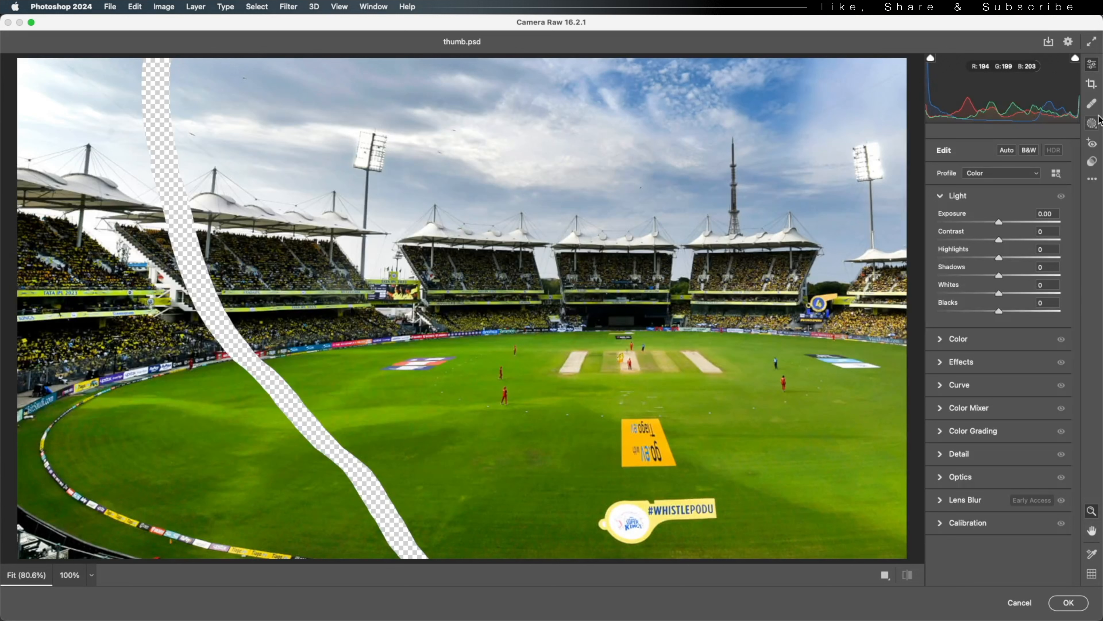
drag(954, 217, 958, 231)
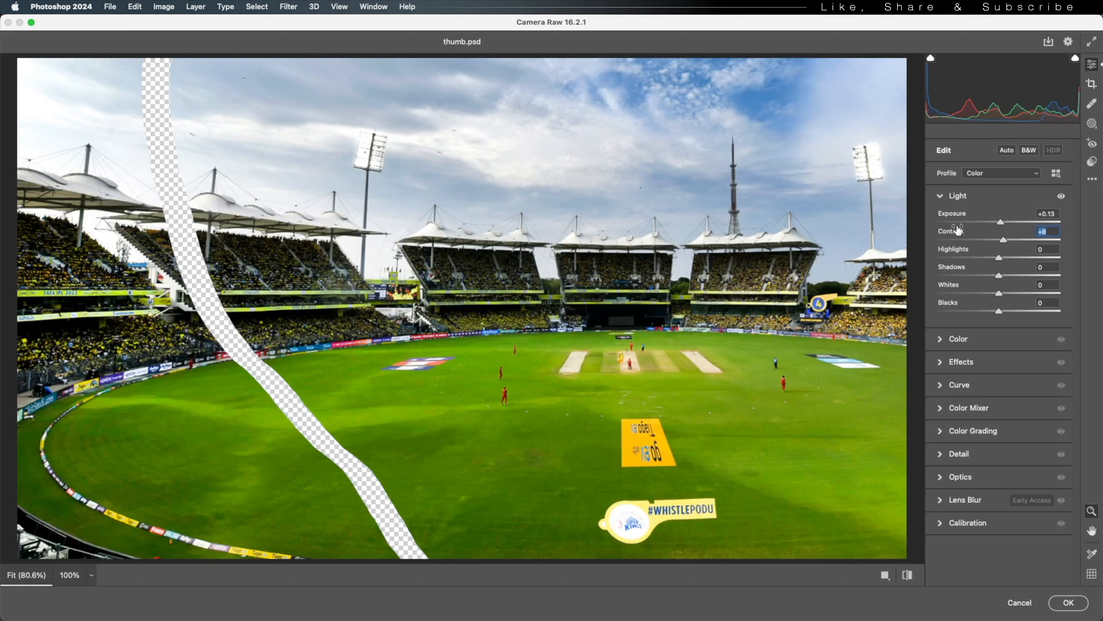
Set the Camera Raw noise reduction to 42 and the sharpening to 48 for the stadium picture
click(958, 454)
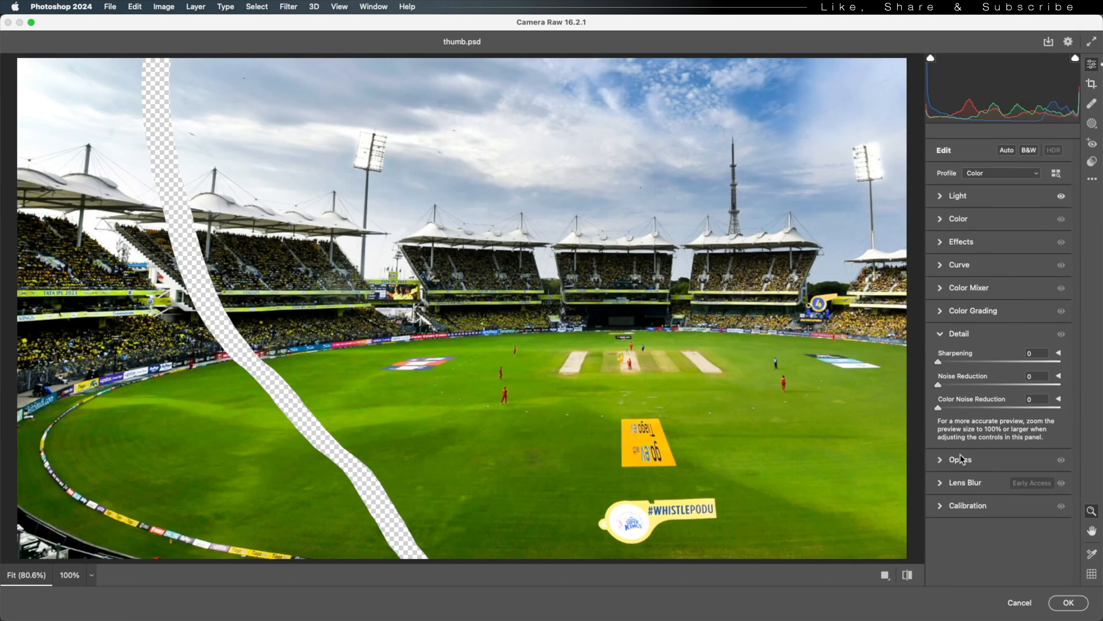
drag(947, 379, 973, 380)
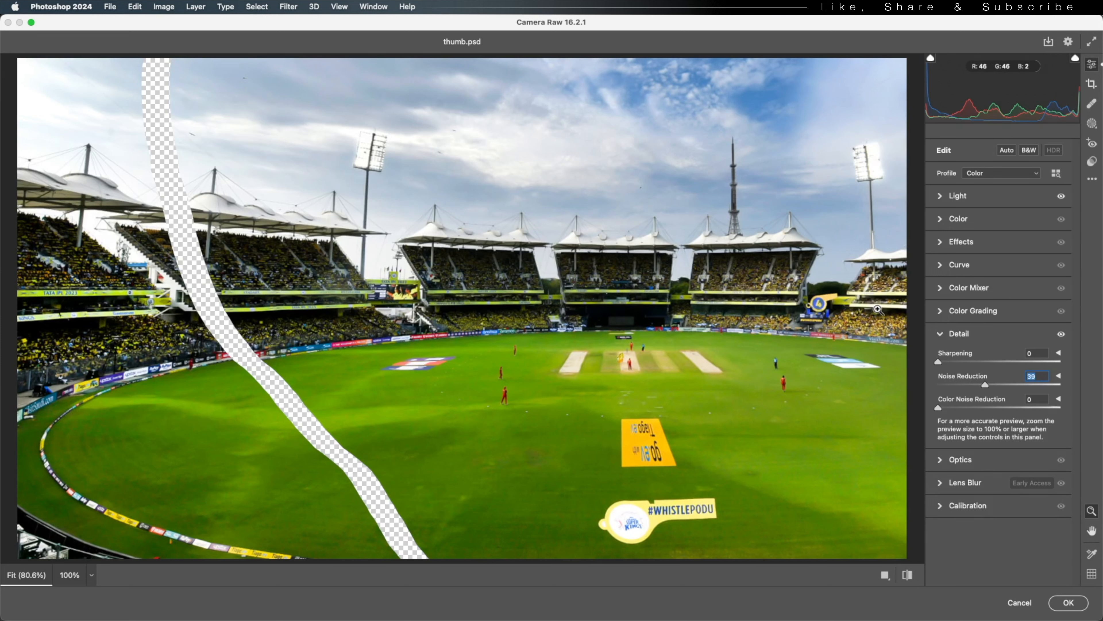
mouse_move(947, 354)
mouse_down()
mouse_move(974, 358)
mouse_move(978, 380)
mouse_move(968, 357)
mouse_up()
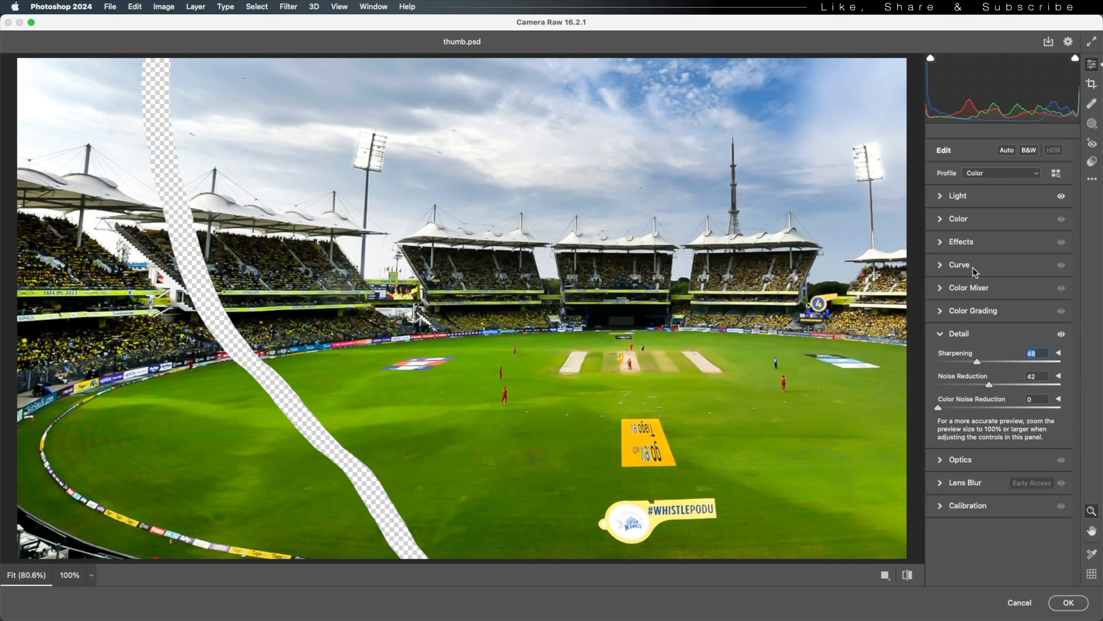
Set texture to -10 and clarity to -18, raise dehaze slightly, and apply the Camera Raw filter to the stadium
click(969, 243)
drag(952, 262, 942, 282)
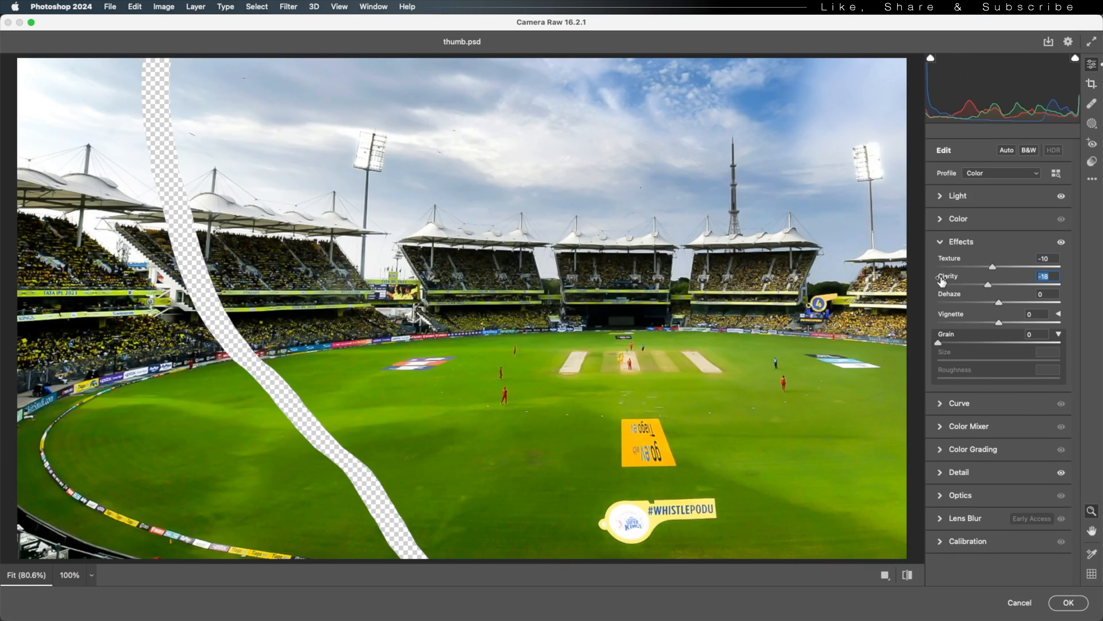
drag(947, 295, 951, 295)
key(Return)
key(super+minus)
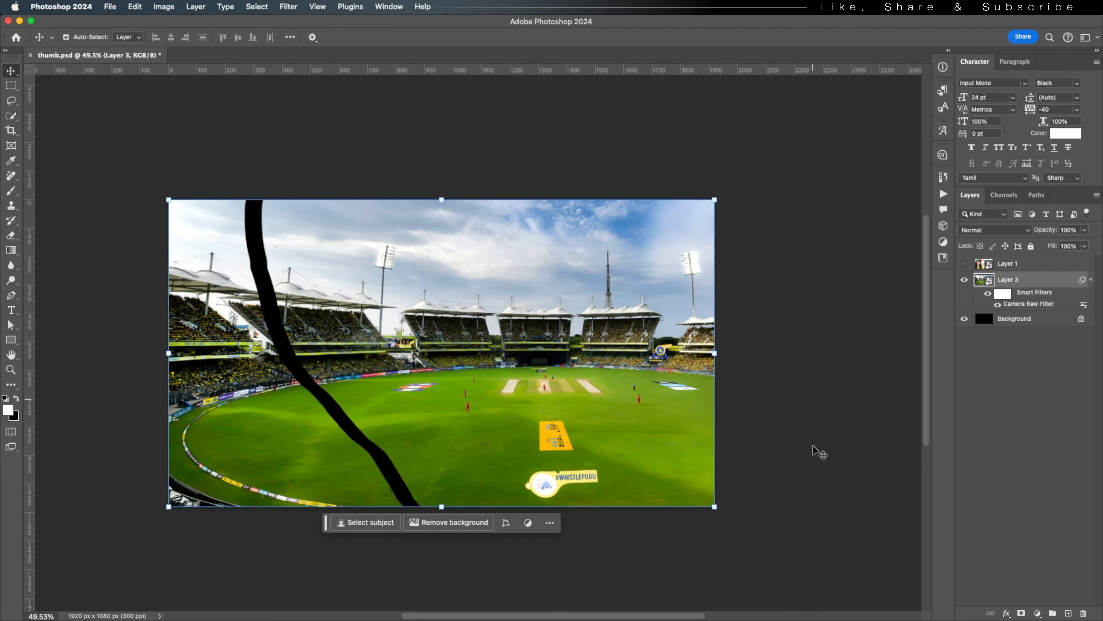
Add a Vibrance adjustment layer above the stadium layer with vibrance at +100
click(1038, 613)
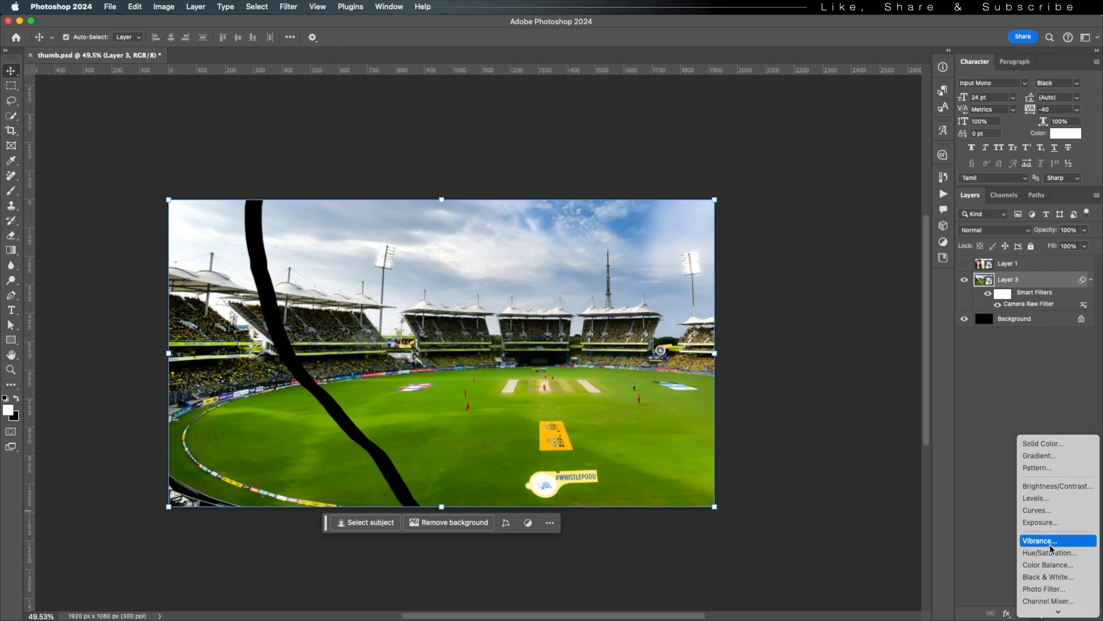
key(Return)
drag(758, 271, 827, 271)
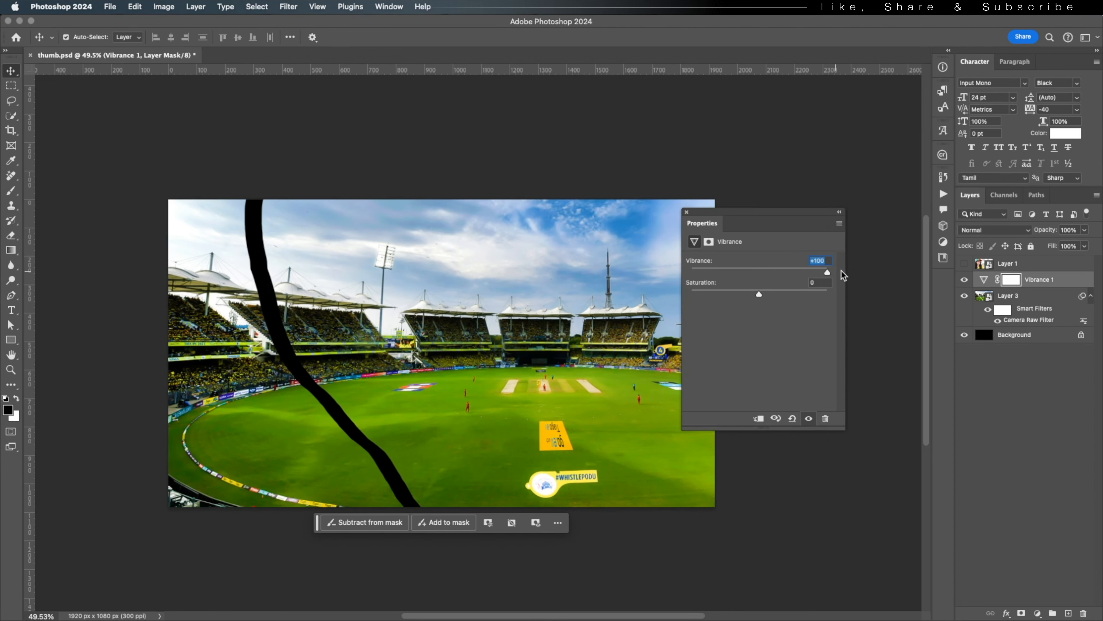
click(687, 213)
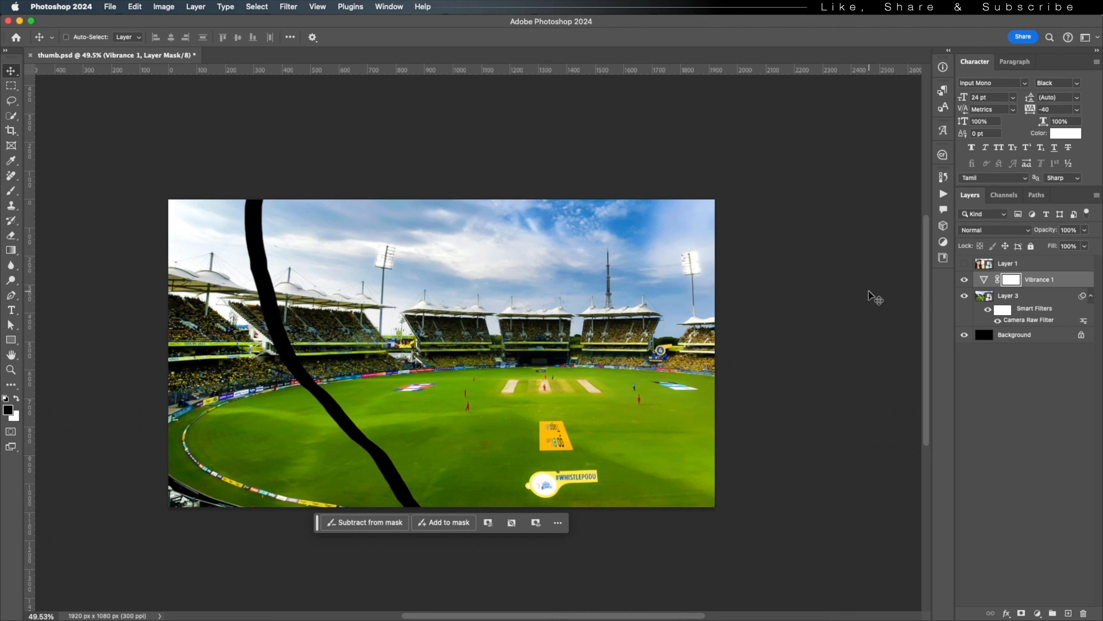
Duplicate the vibrance adjustment layer and compare the picture with the copy hidden and shown
key(super+j)
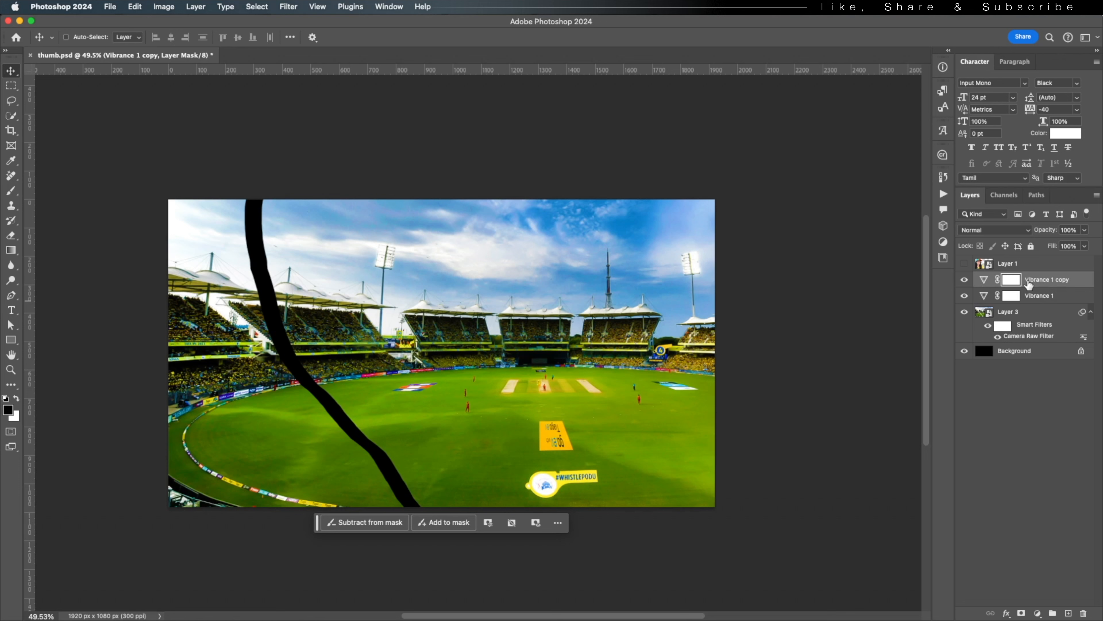
click(964, 279)
click(964, 280)
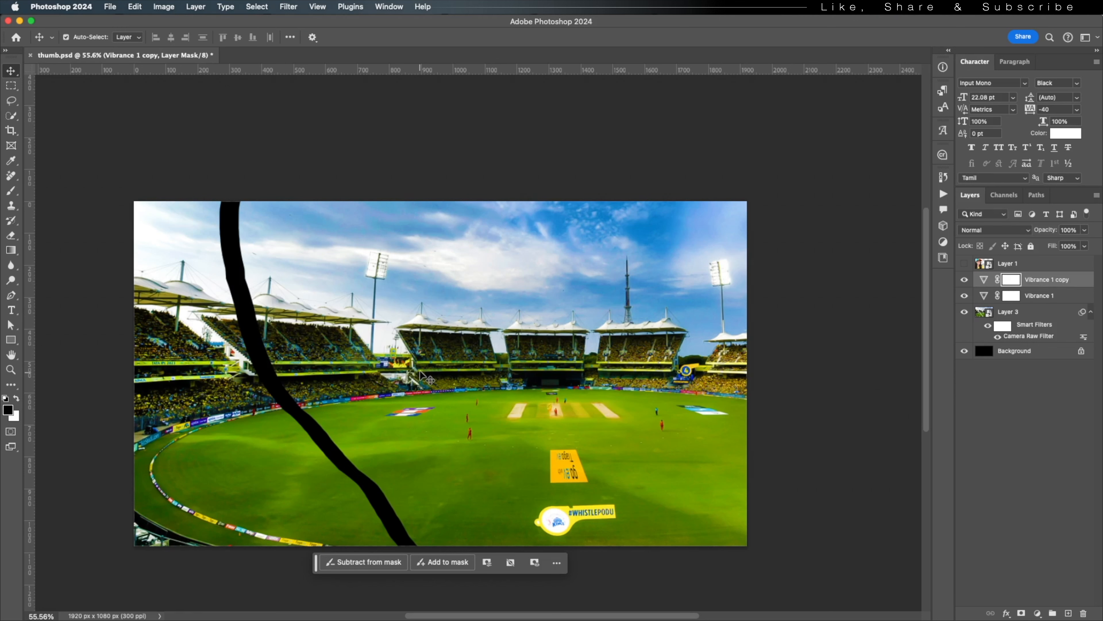
Paint black on the duplicate vibrance layer's mask over the stands and pitch, and compare with the layer hidden and shown
key(b)
drag(538, 354, 519, 358)
mouse_move(519, 358)
mouse_down()
mouse_move(308, 373)
mouse_move(454, 382)
mouse_move(614, 366)
mouse_move(721, 387)
mouse_move(514, 450)
mouse_move(549, 508)
mouse_move(510, 450)
mouse_up()
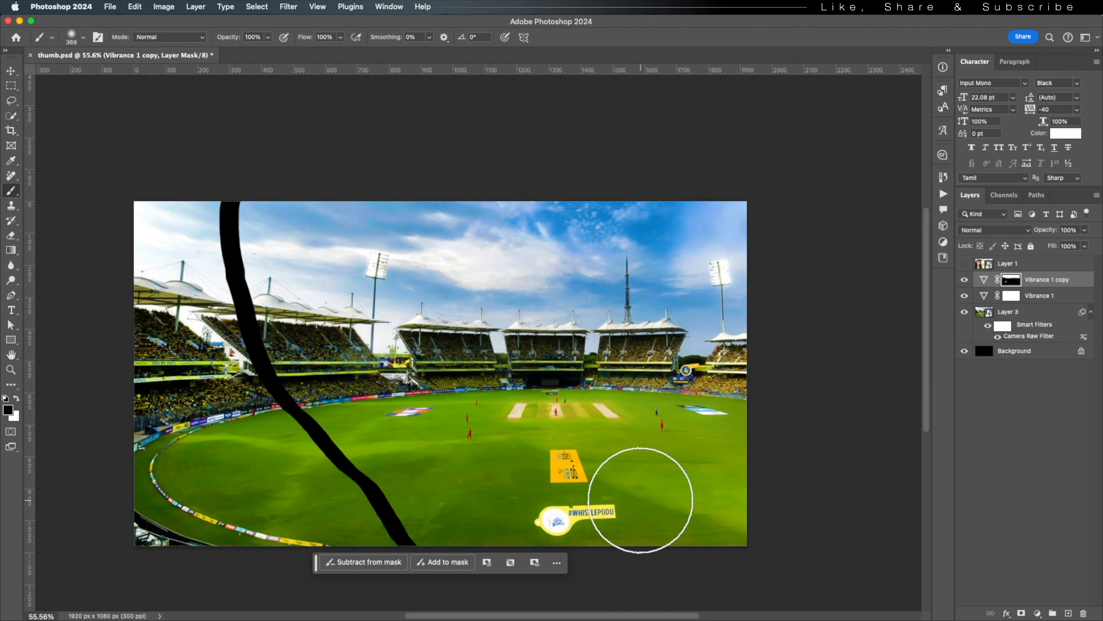
key(v)
click(964, 279)
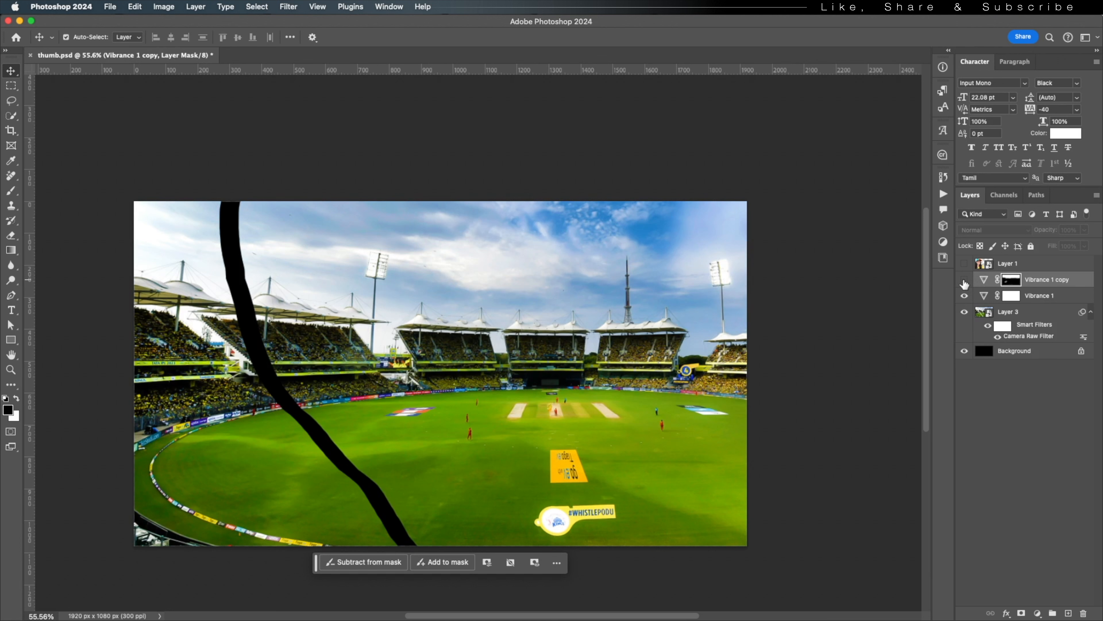
click(964, 279)
click(964, 280)
click(964, 279)
Select the subject of the stadium layer automatically to outline the stands and floodlight towers
click(897, 303)
scroll(874, 308, up, 1)
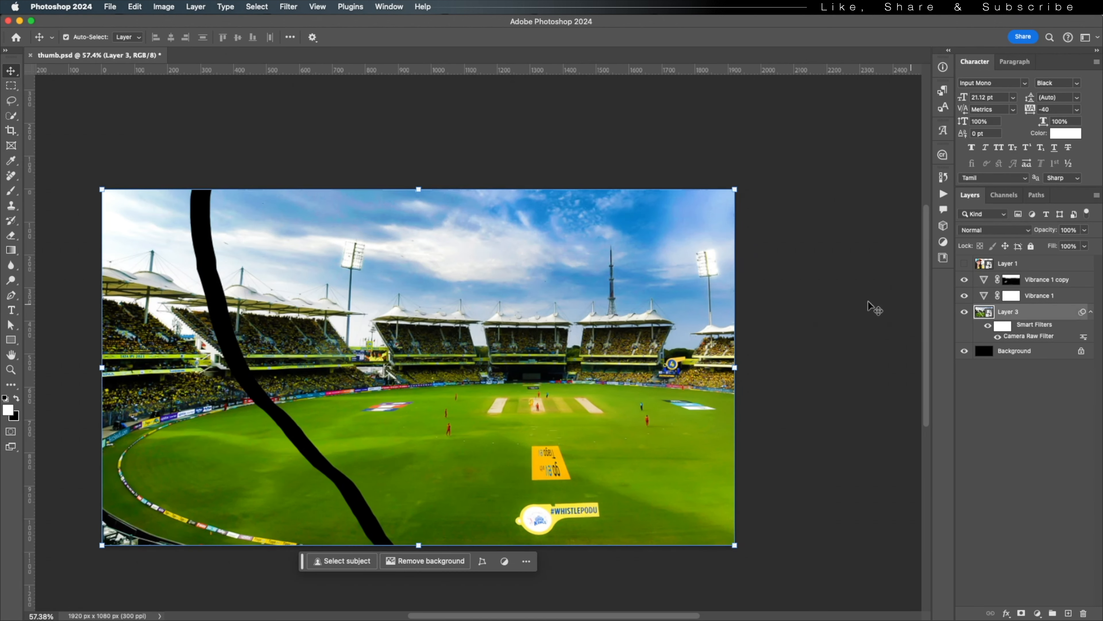
scroll(419, 291, up, 1)
scroll(531, 439, up, 2)
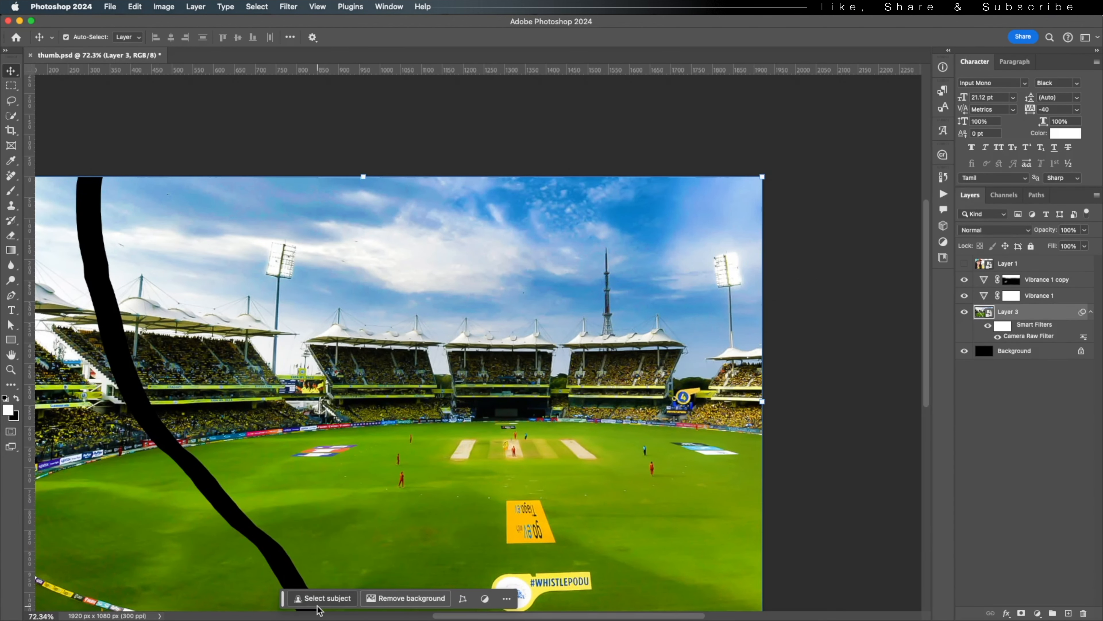
click(322, 599)
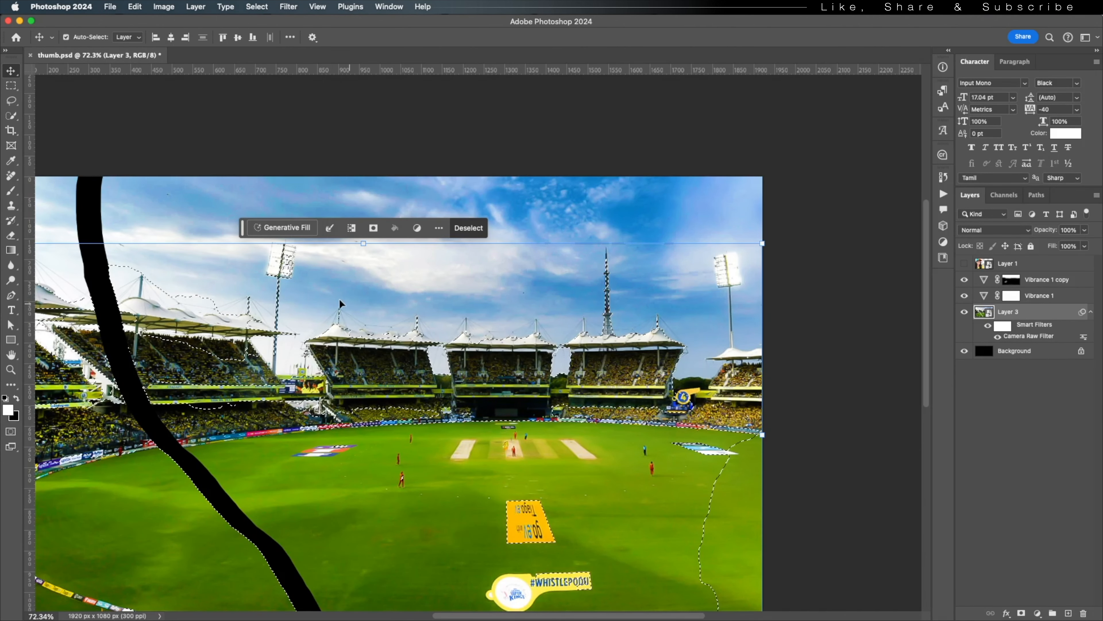
scroll(340, 300, up, 3)
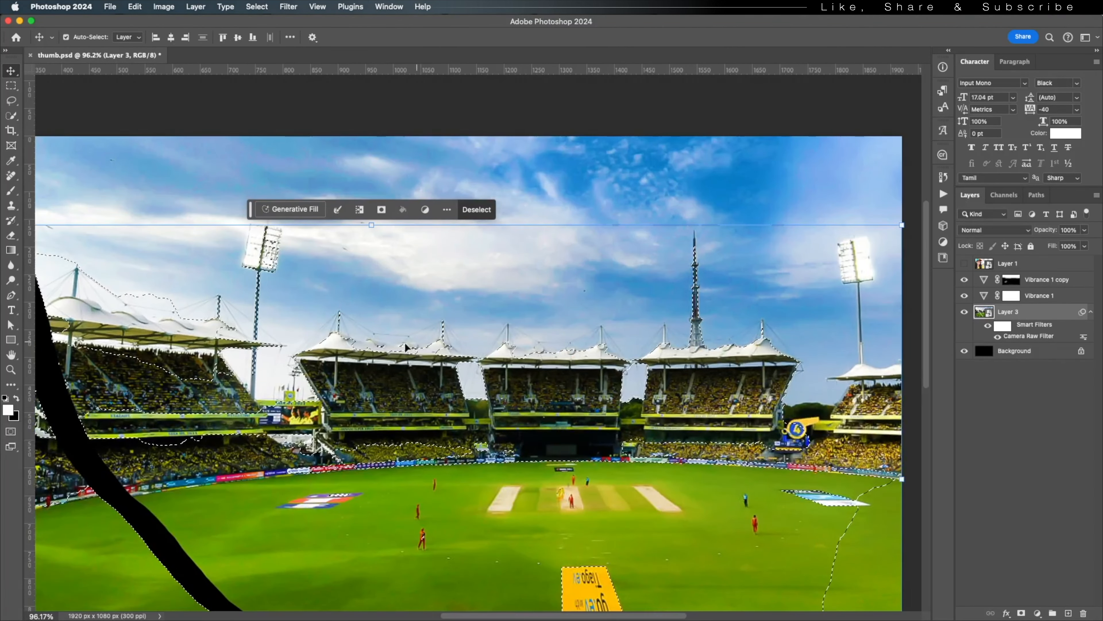
Remove the patch of sky beside the far-right stand from the selection with the Quick Selection tool
key(w)
scroll(825, 391, up, 3)
scroll(739, 391, right, 5)
drag(617, 391, 578, 426)
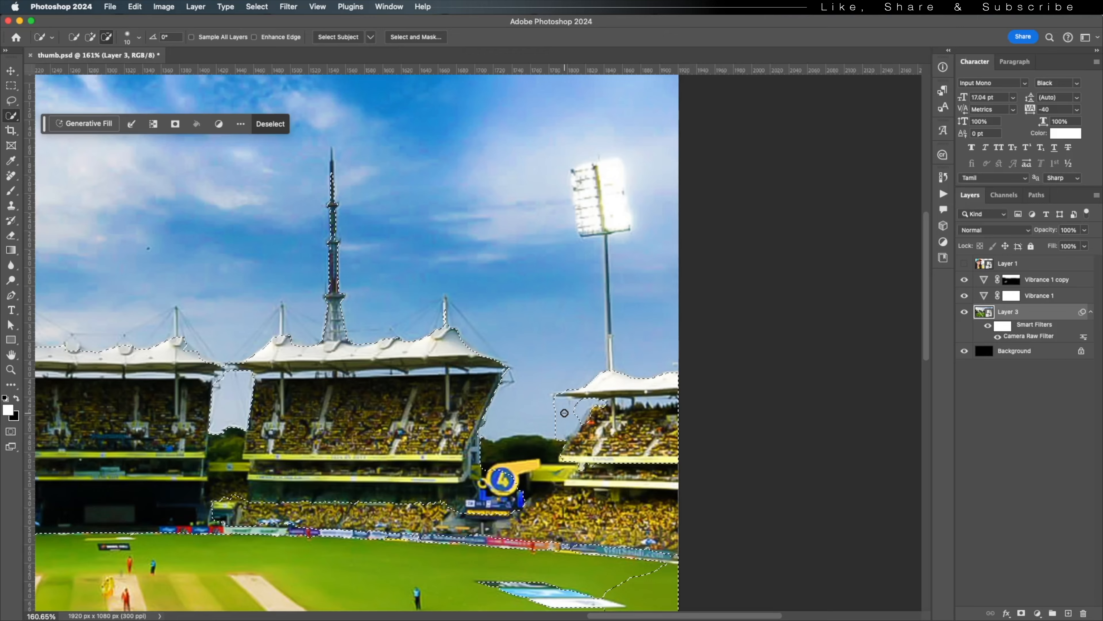
scroll(553, 417, down, 6)
scroll(202, 405, up, 1)
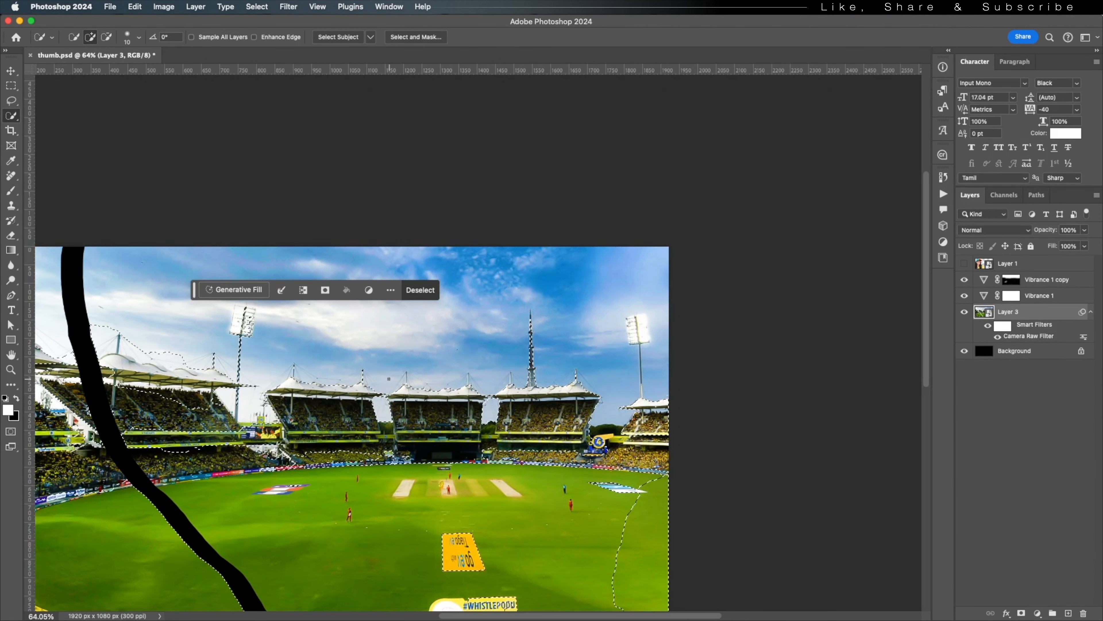
Copy the selected stadium structures to a new layer above the vibrance adjustments and show the woman's layer again
key(ctrl+j)
key(v)
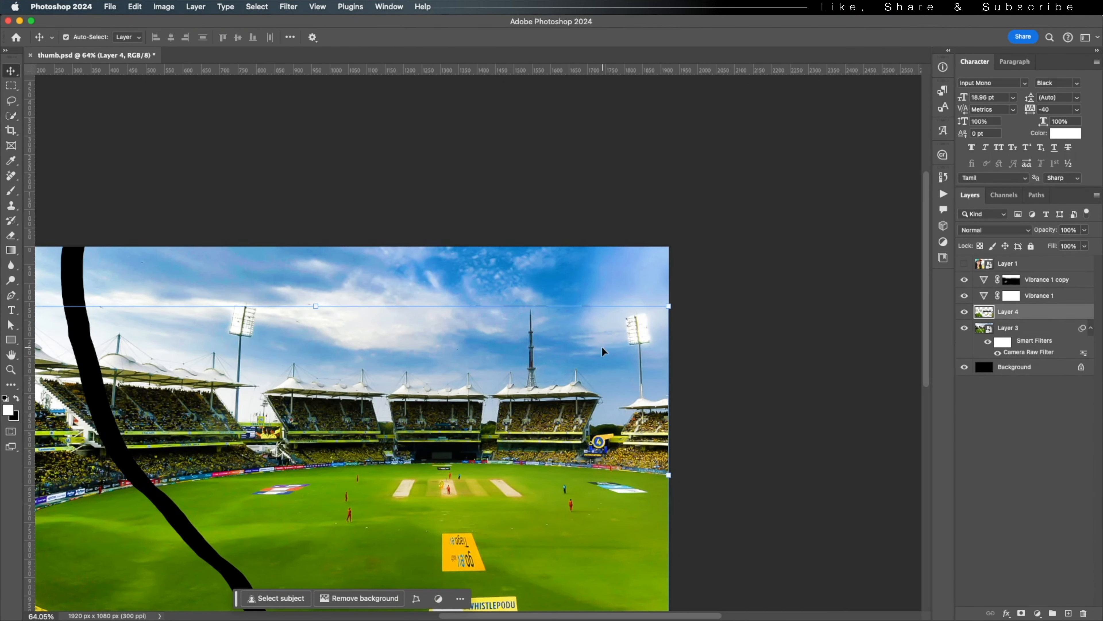
click(965, 328)
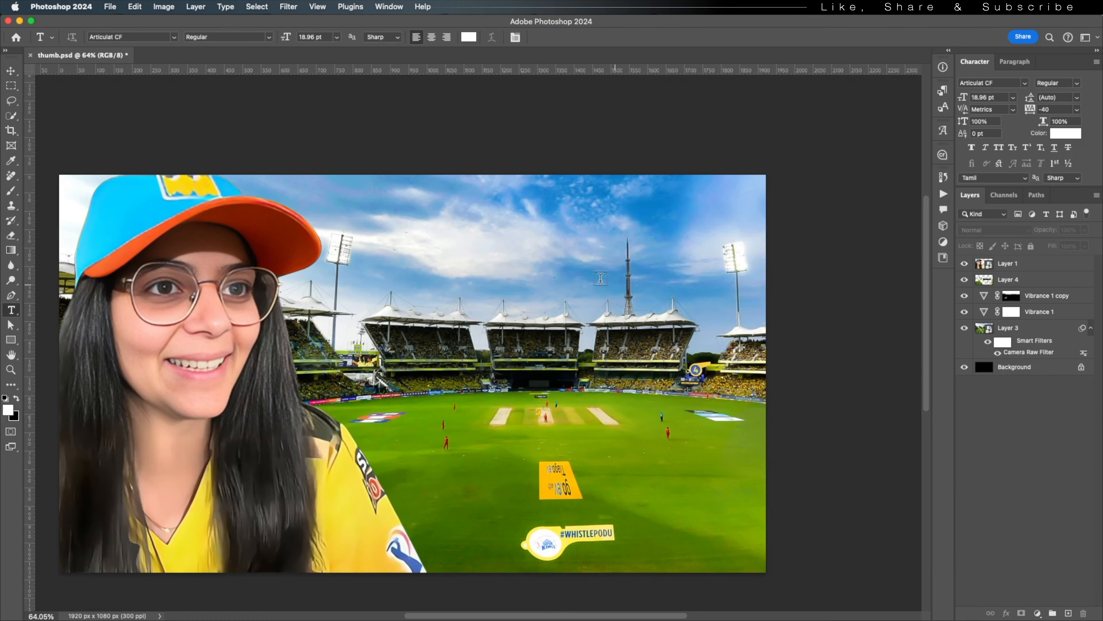
Add the text "vlog" in the sky above the stands and set it in all caps
click(564, 273)
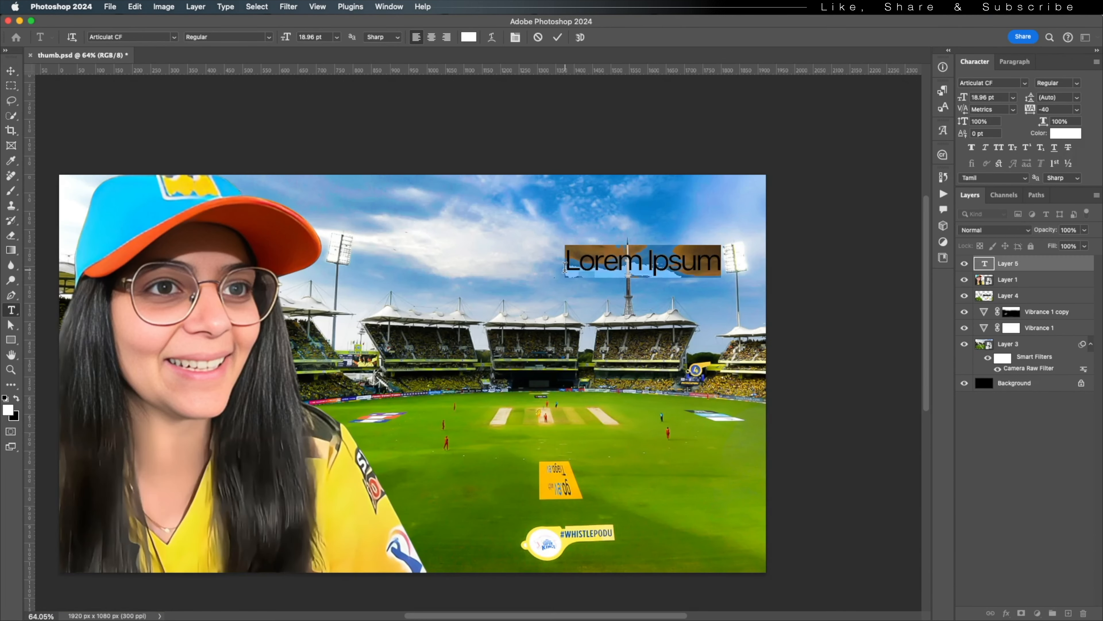
text(vlog)
key(super+Return)
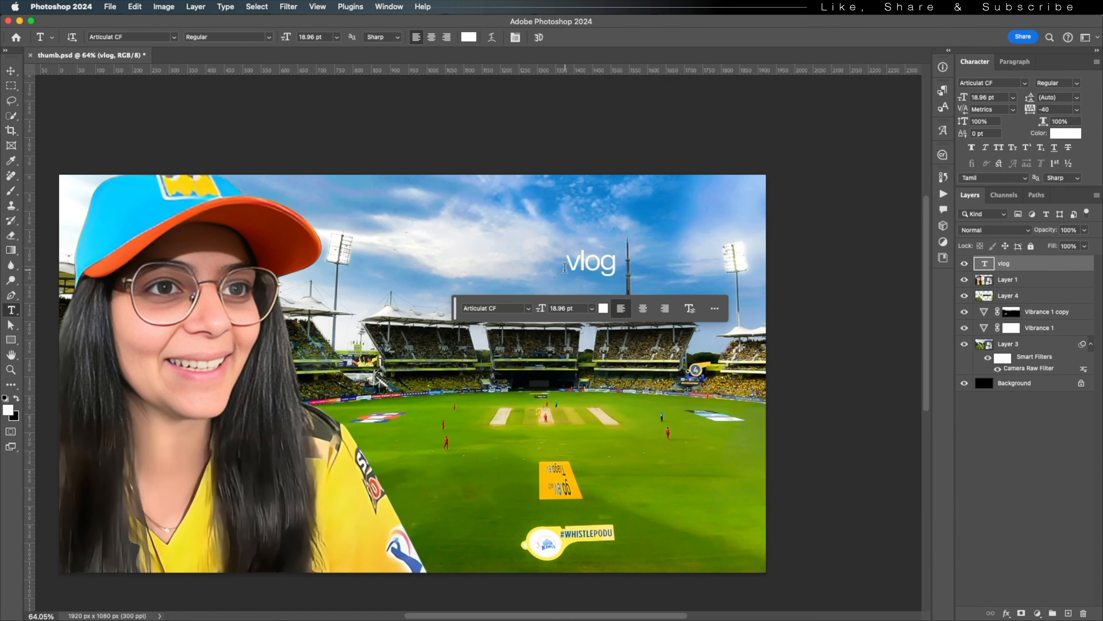
key(v)
click(999, 148)
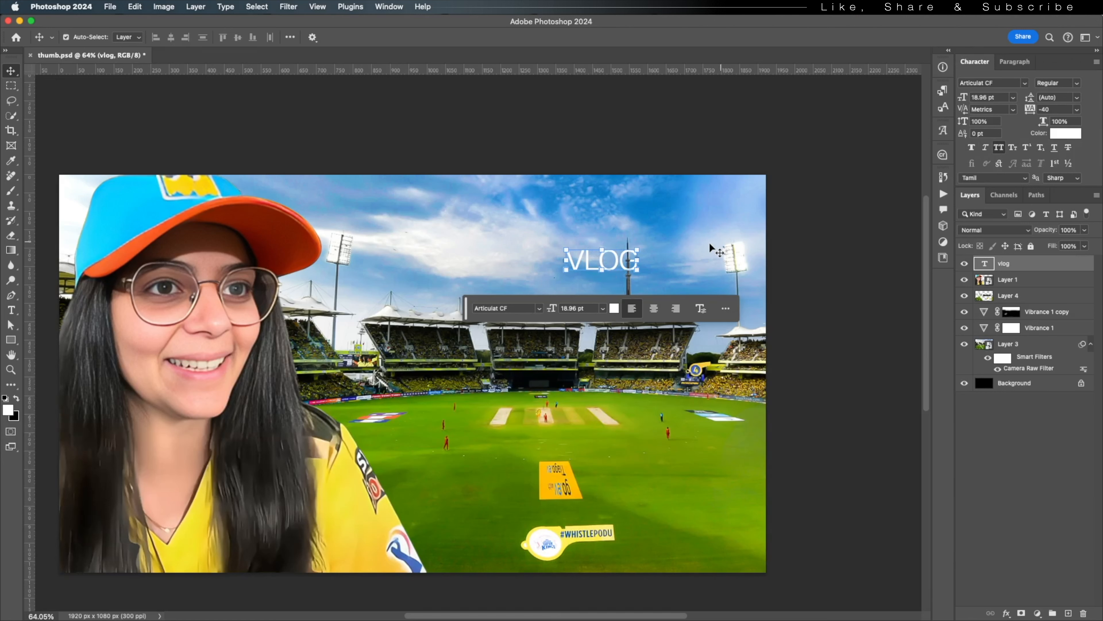
Make the VLOG text Bold, enlarge it to about 60.56 pt and move it closer to the woman
click(1057, 83)
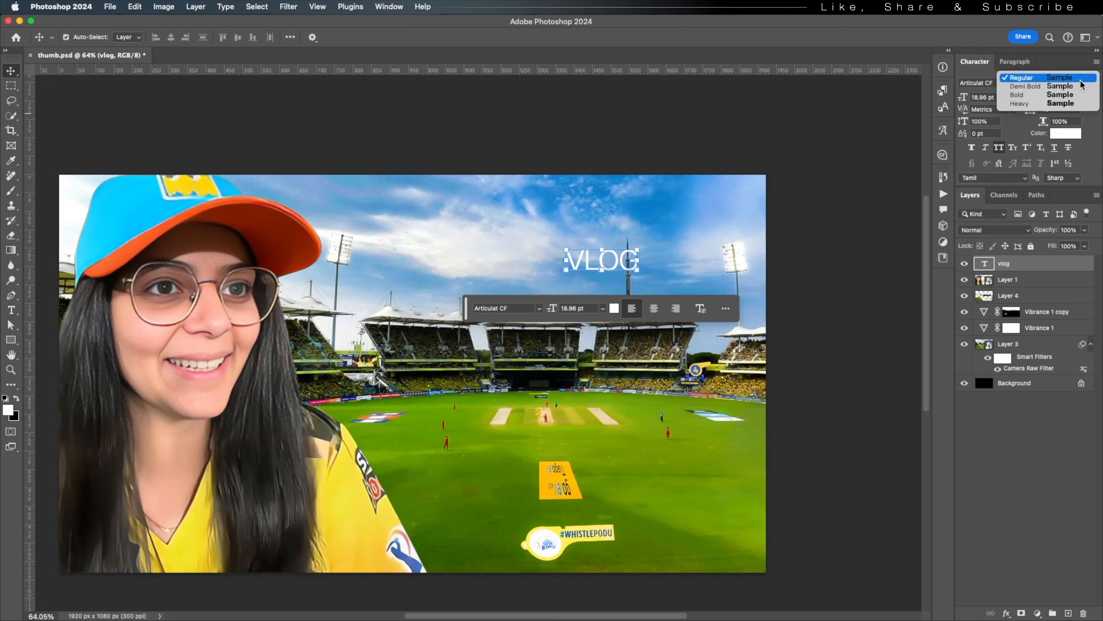
click(1051, 97)
drag(640, 261, 801, 258)
drag(717, 256, 552, 255)
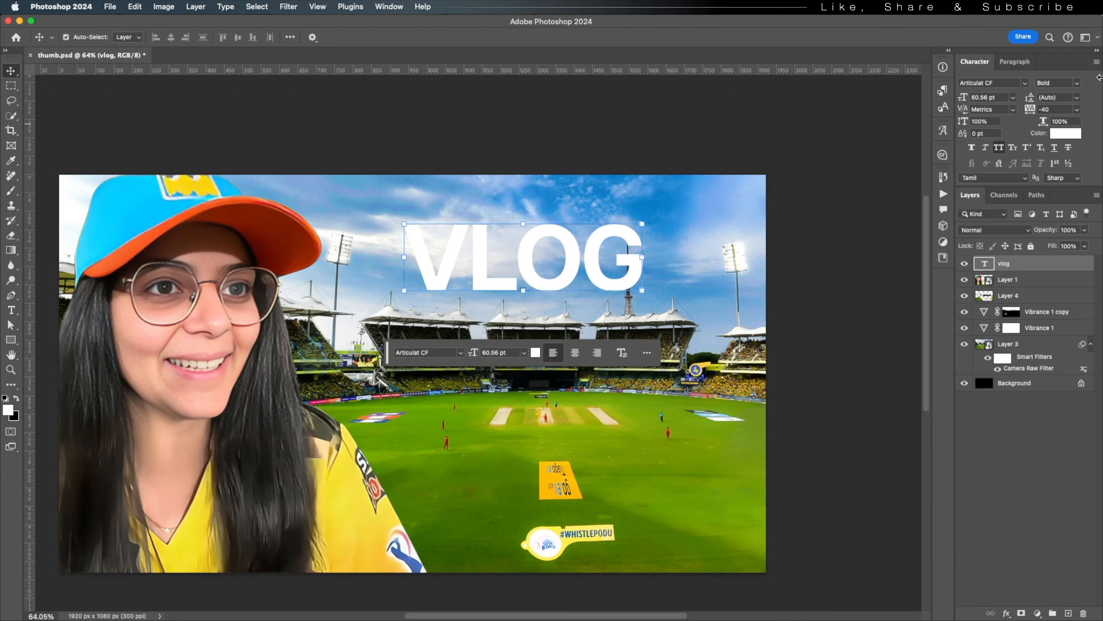
Change the VLOG text to the Heavy style and scale it to about 111.34 pt across the sky beside the woman
click(1077, 83)
click(1060, 106)
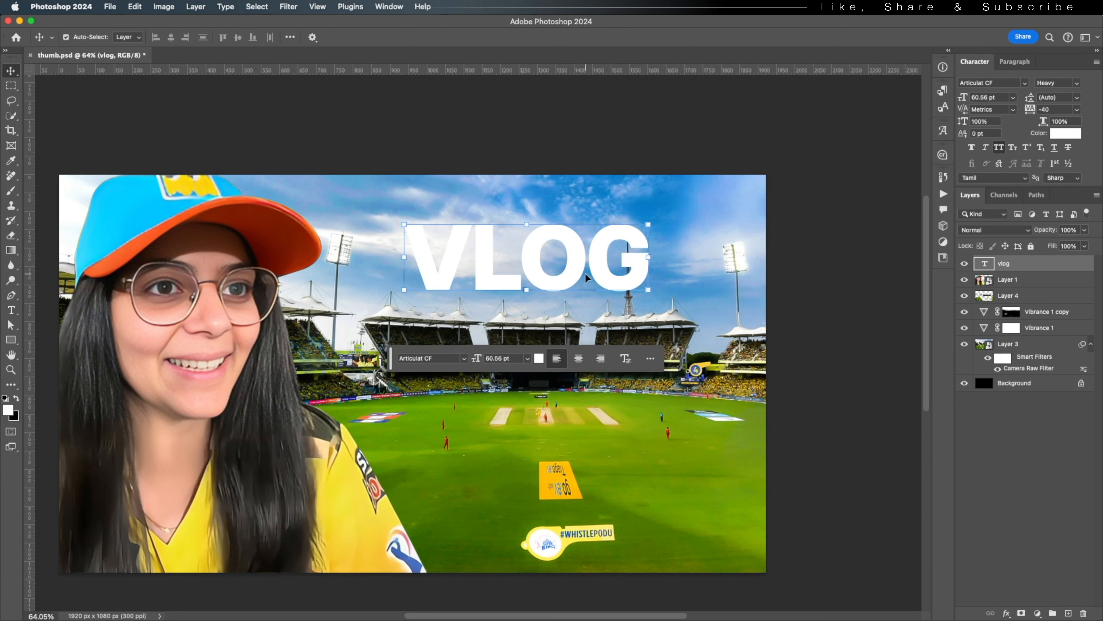
key(super+t)
drag(648, 268, 538, 274)
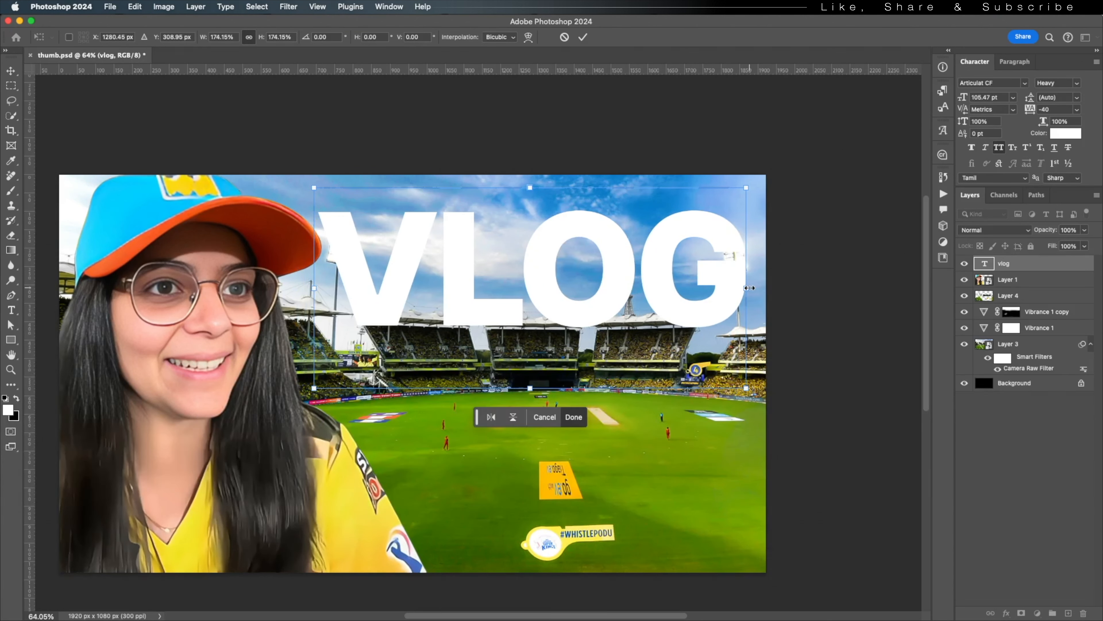
drag(750, 288, 762, 267)
key(Return)
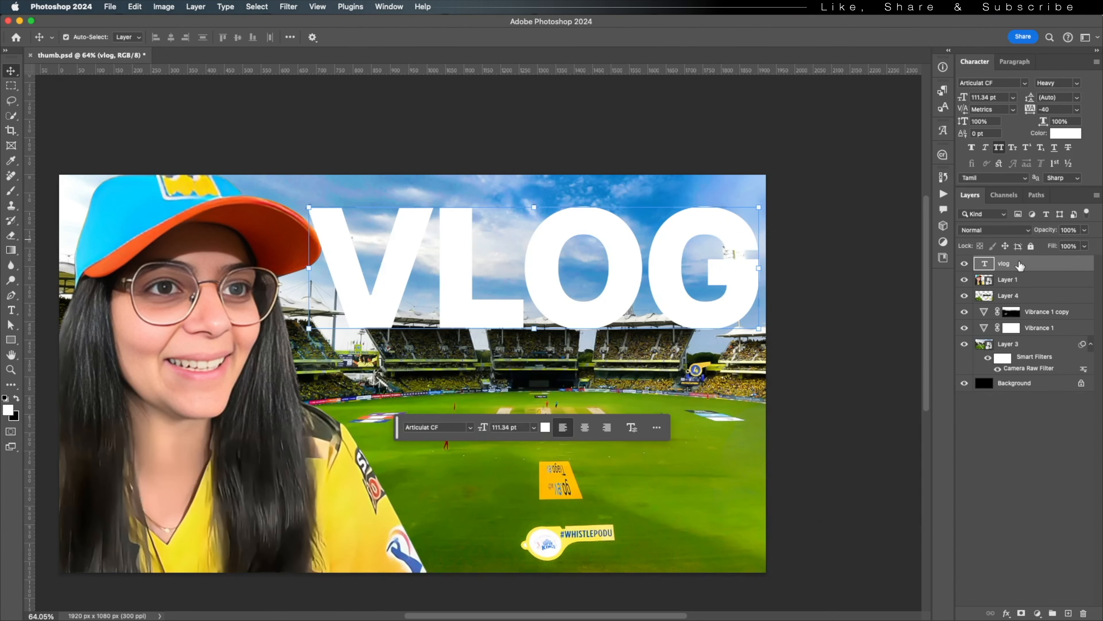
Place the VLOG text layer behind the cut-out stands and the woman, and colour it yellow #fffc00
drag(1014, 267, 1013, 304)
click(1026, 292)
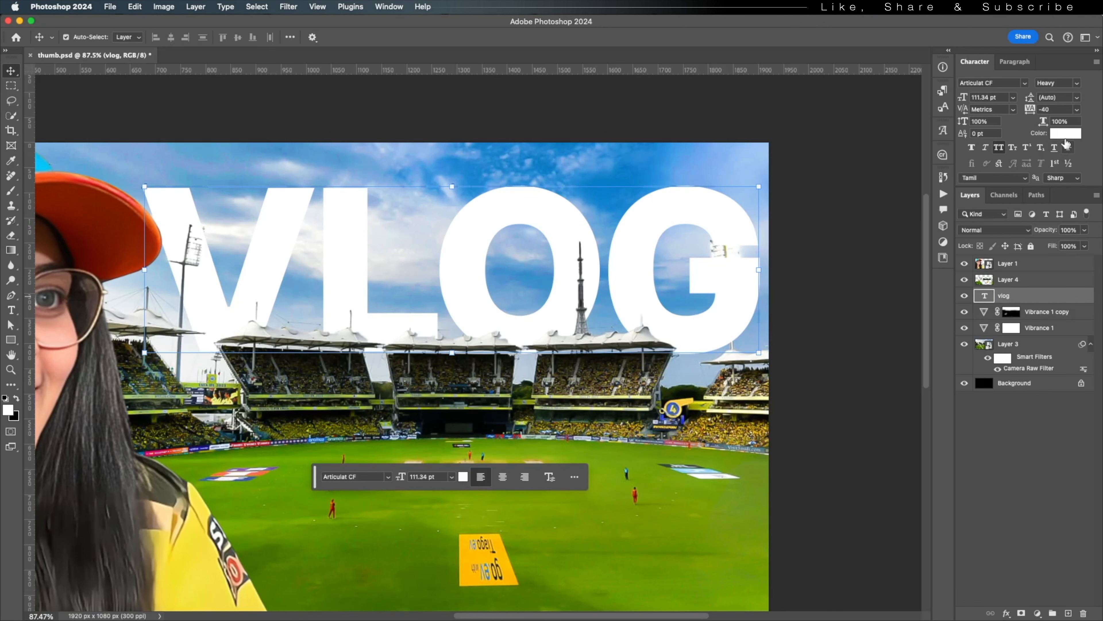
click(1064, 137)
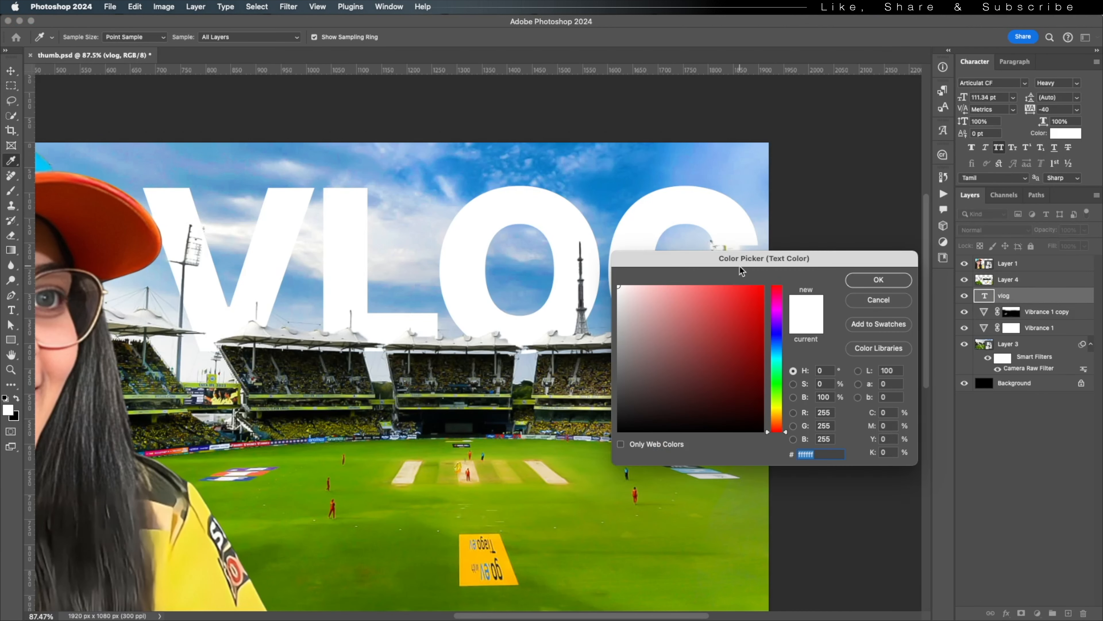
text(fffc00)
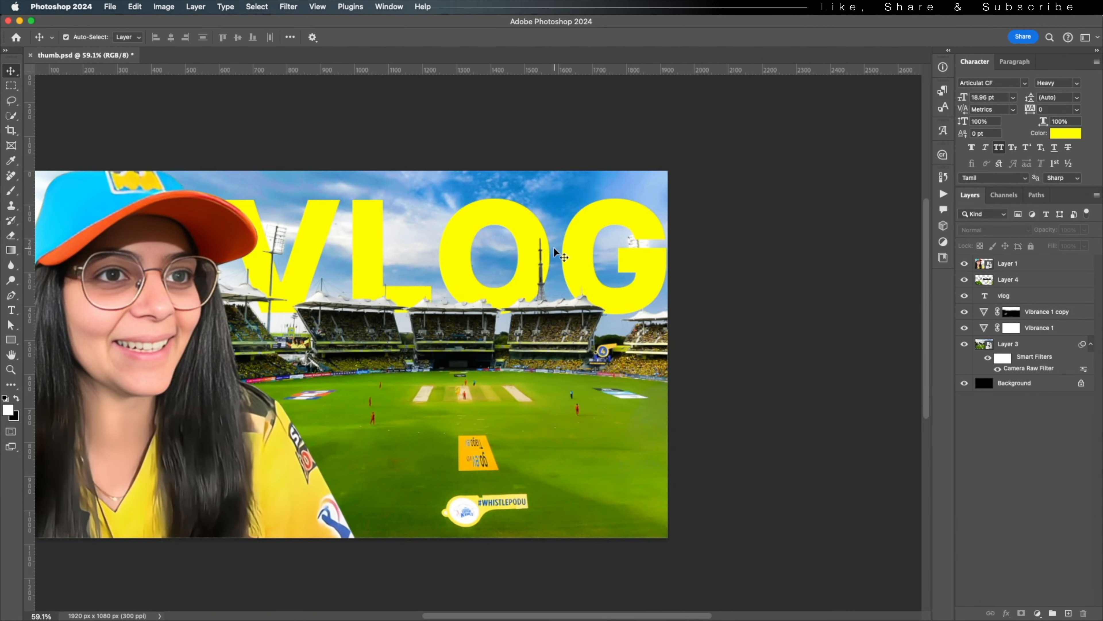
drag(554, 251, 599, 198)
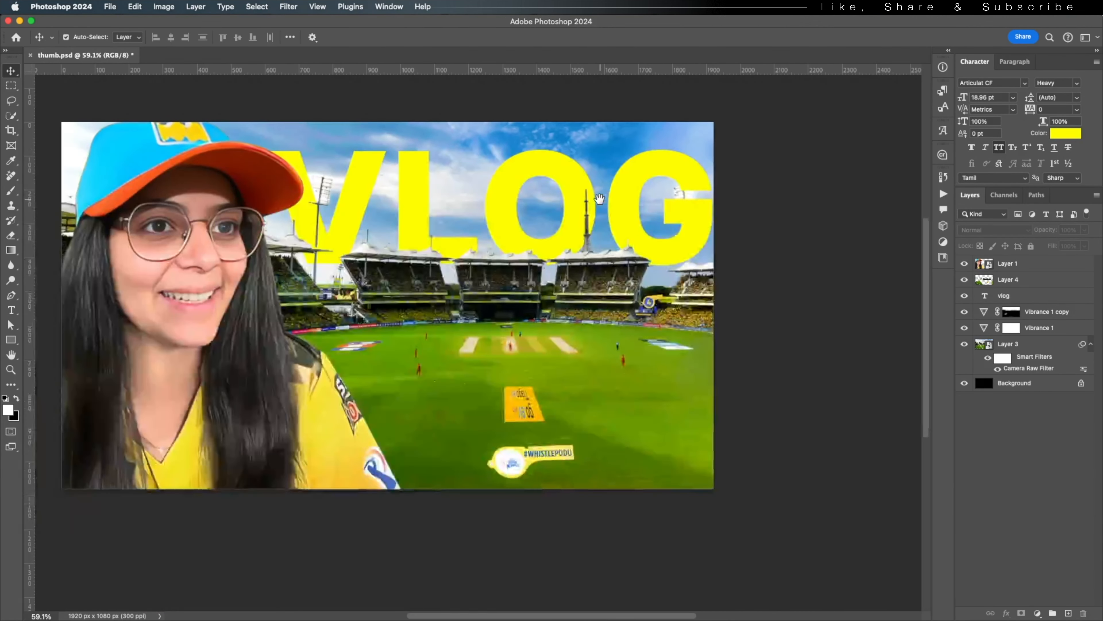
Move the VLOG text, cut-out stands, both Vibrance adjustments and the stadium layer upward together
click(565, 170)
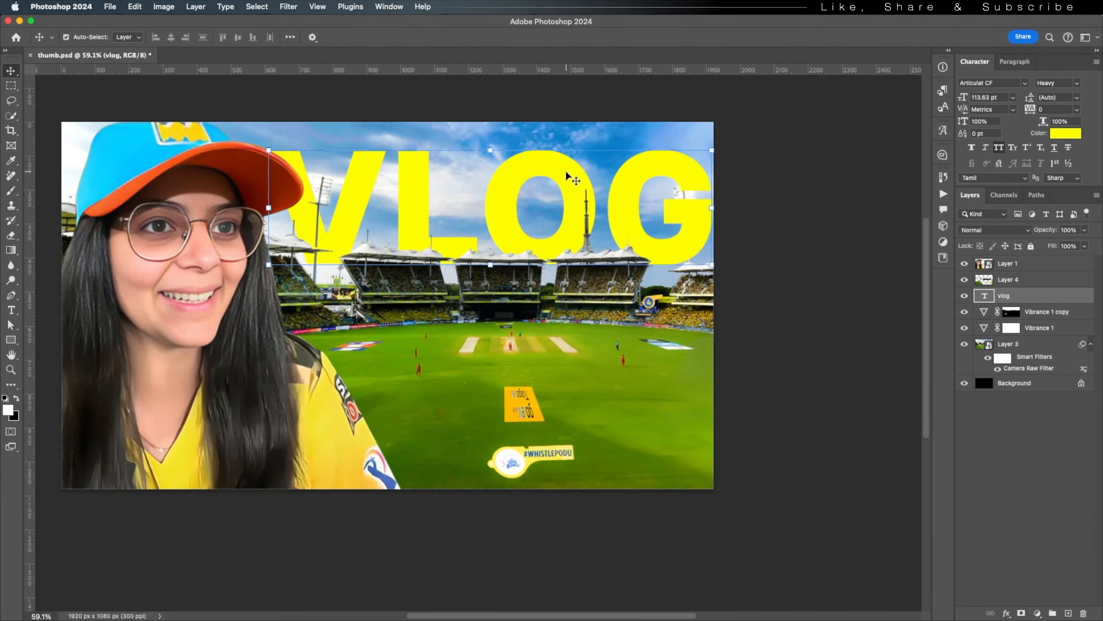
shift+click(1014, 345)
key(shift+Up)
key(shift+Up)
key(shift+Up)
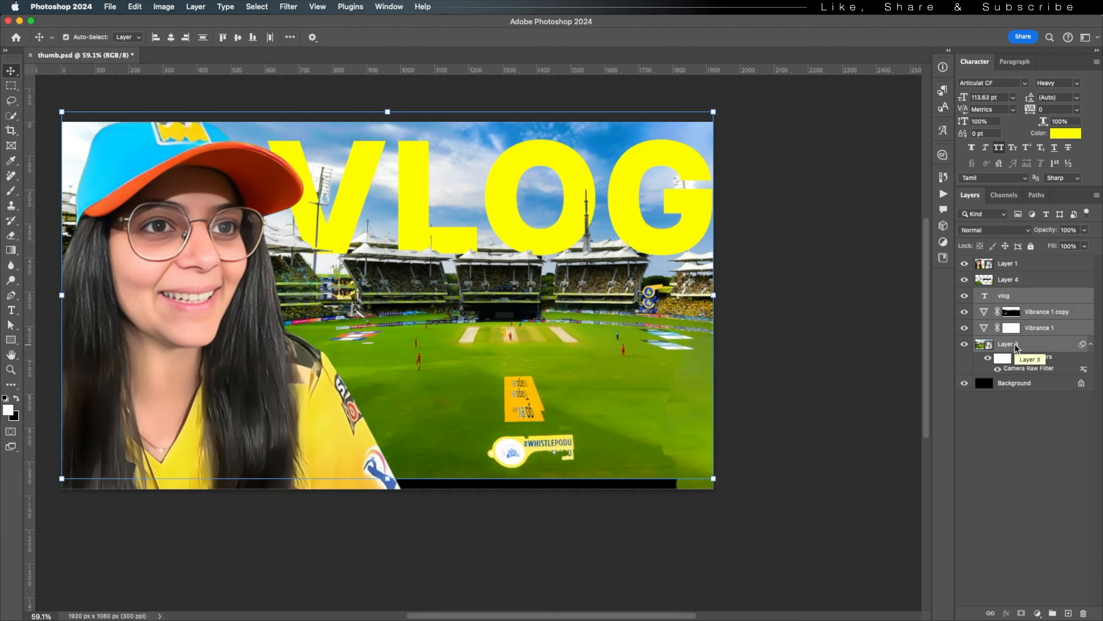
super+click(1020, 283)
key(shift+Down)
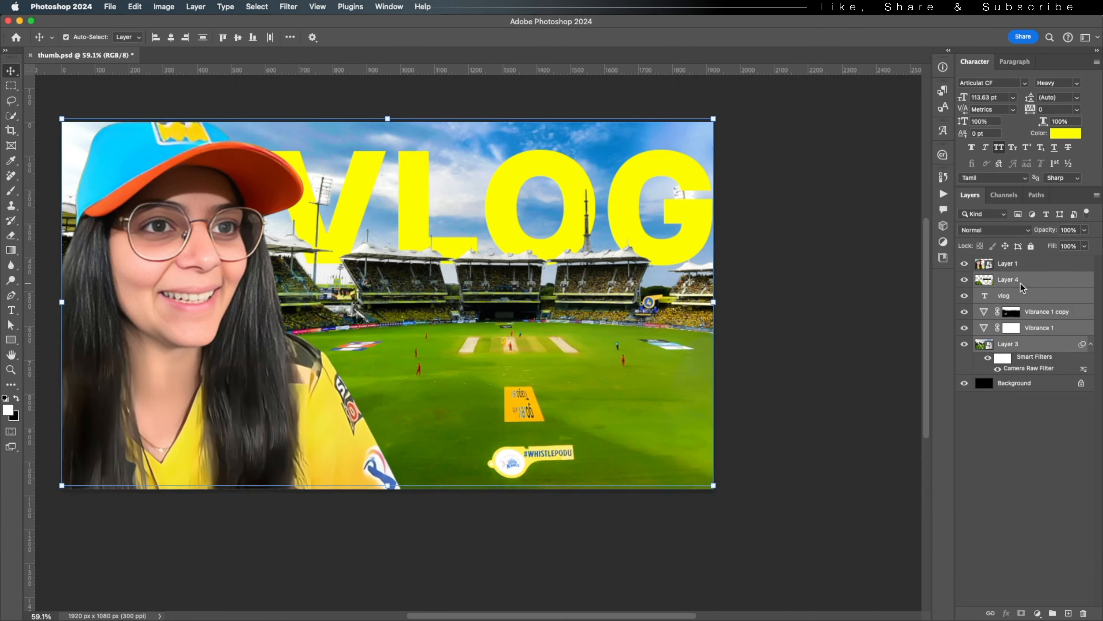
key(shift+Up)
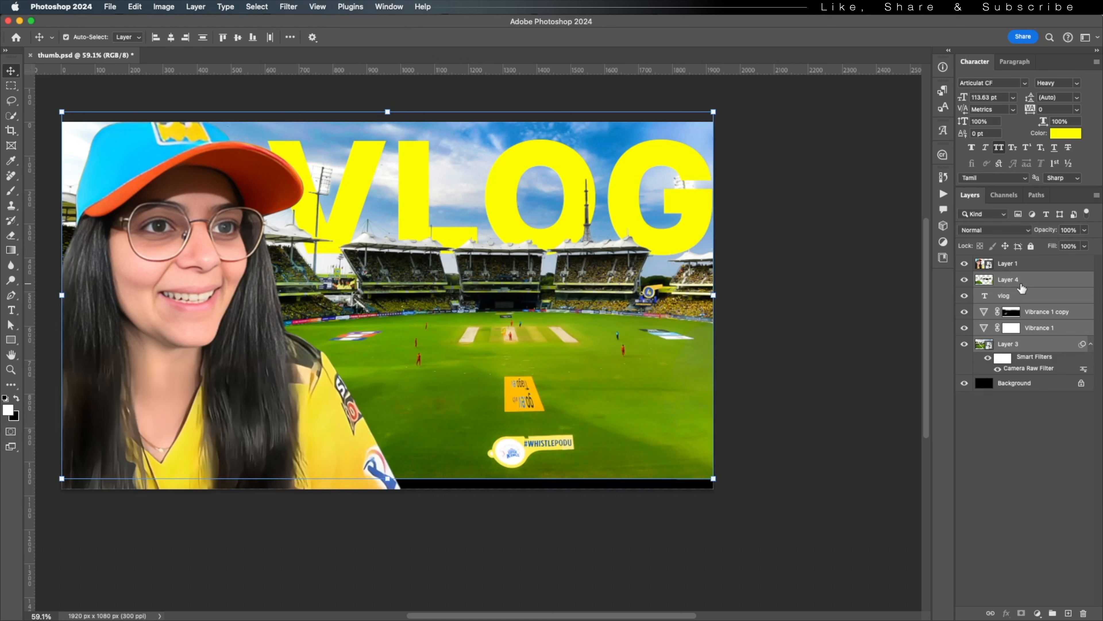
key(shift+Up)
key(shift+Up)
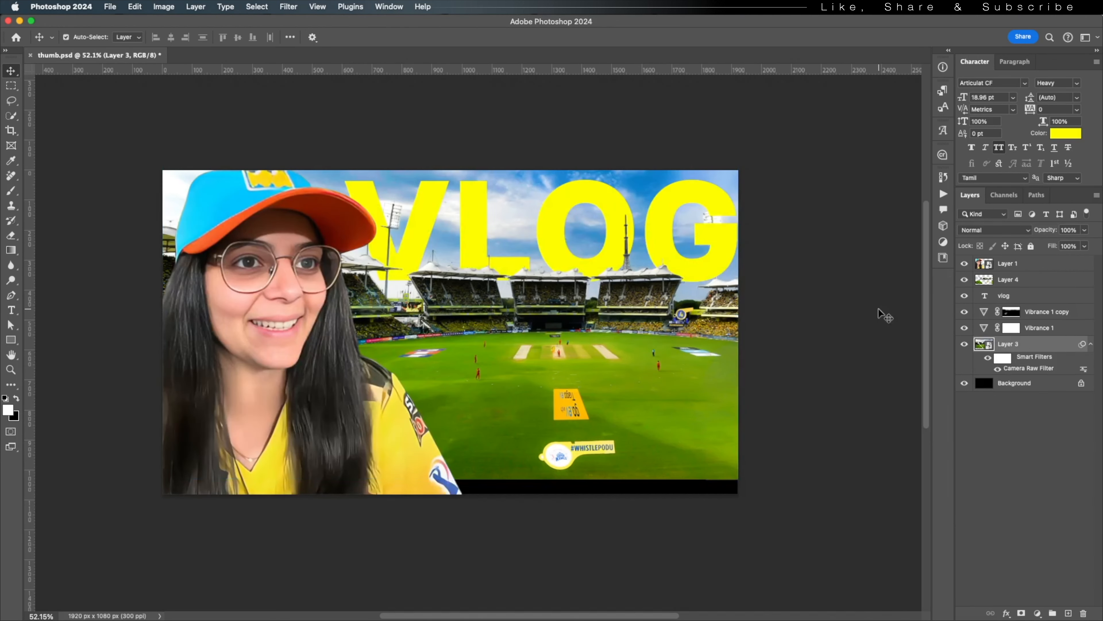
Hide the woman, cut-out stands, VLOG text and Vibrance layers, and add an empty layer above the stadium layer
click(965, 328)
drag(964, 312, 964, 263)
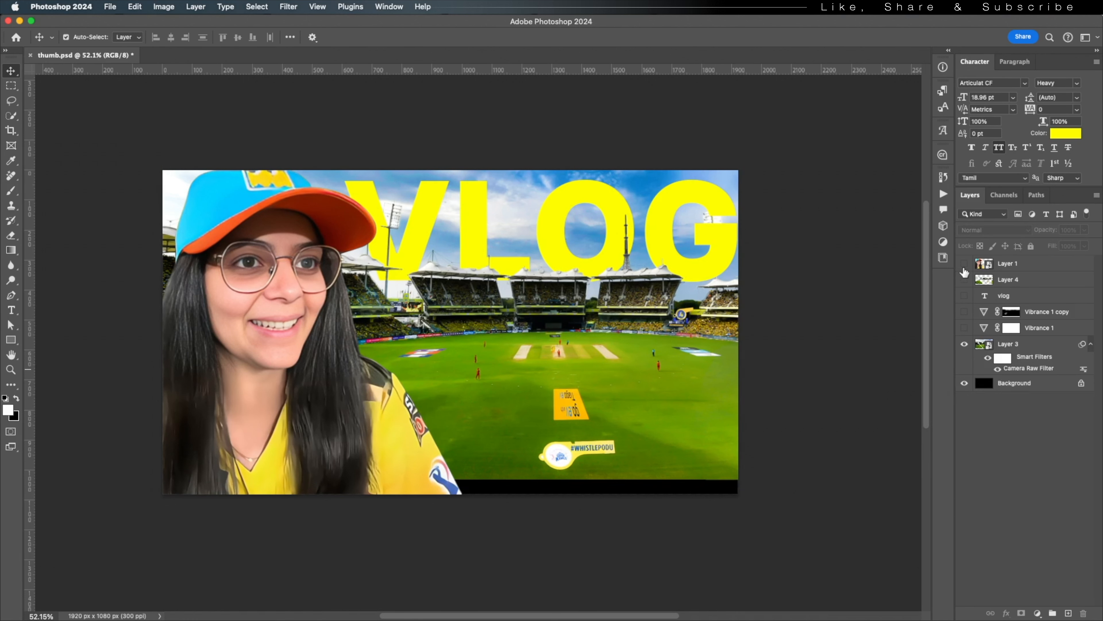
click(1007, 344)
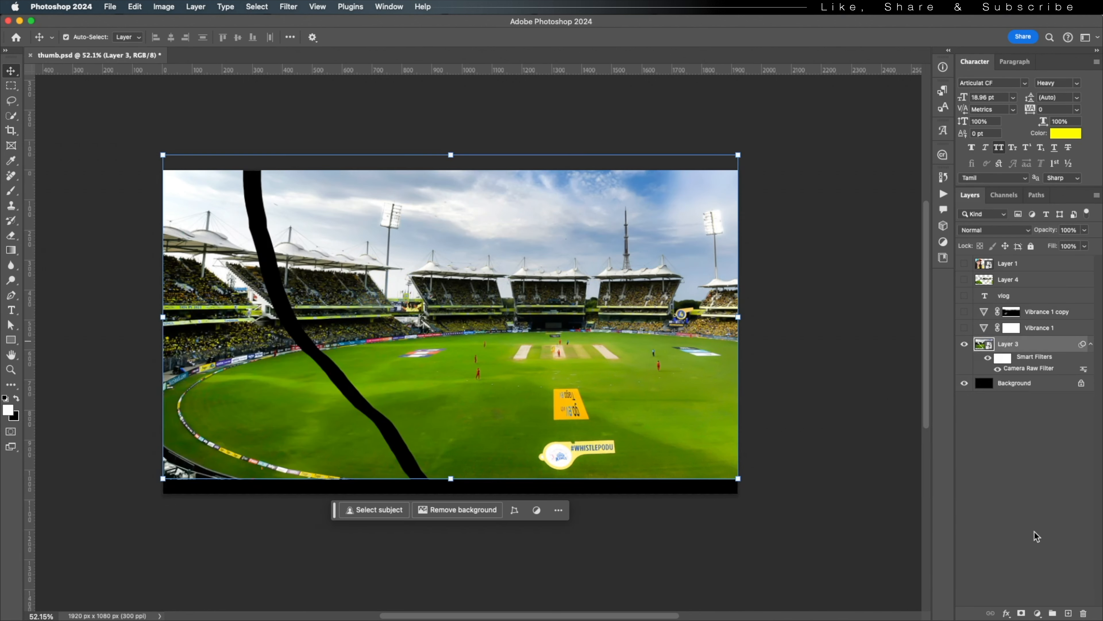
click(1068, 613)
Select the black strip along the canvas's lower edge and extend the stadium into it with Content-Aware Fill, output to a new layer
drag(468, 440, 459, 432)
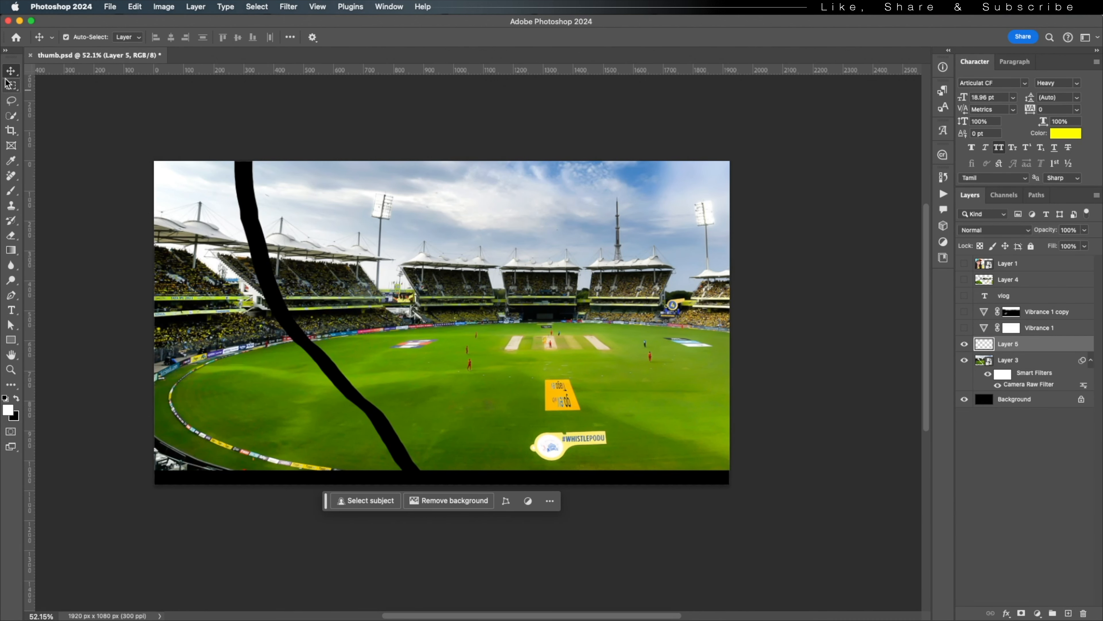
key(m)
drag(143, 509, 892, 469)
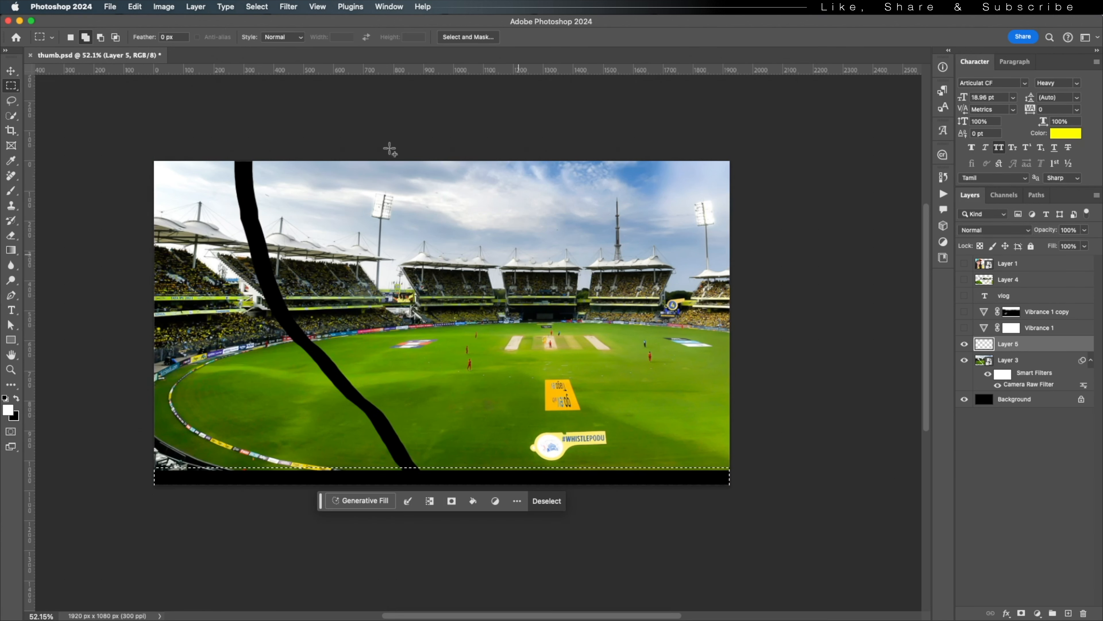
click(135, 7)
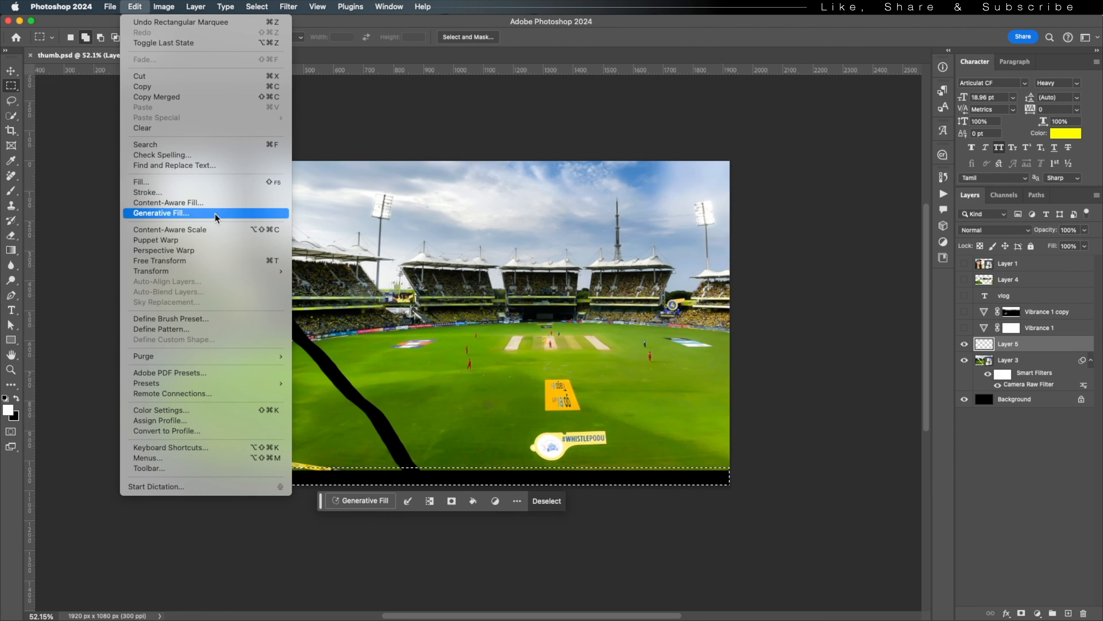
click(201, 206)
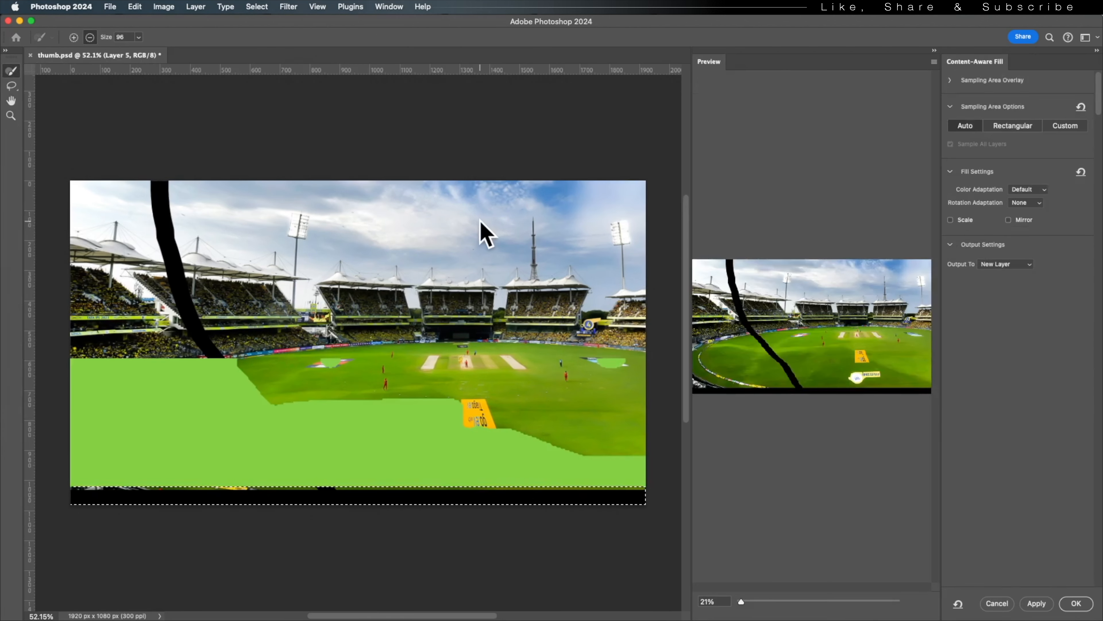
key(Return)
key(ctrl+d)
key(v)
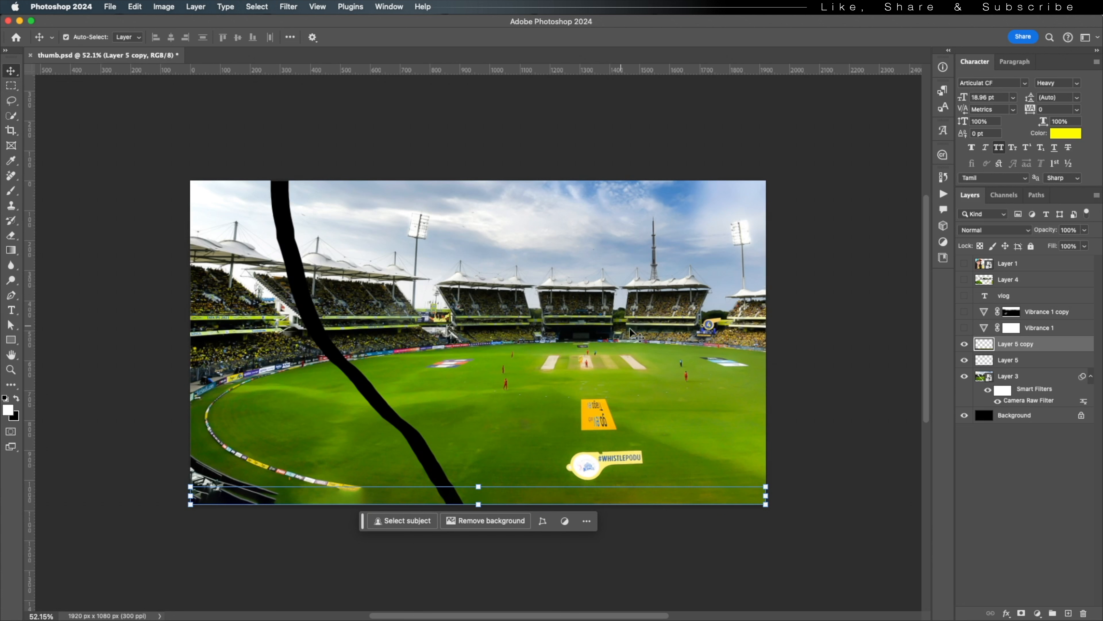
Show the hidden woman, cut-out stands, VLOG text and Vibrance layers again
click(830, 328)
drag(633, 379, 631, 379)
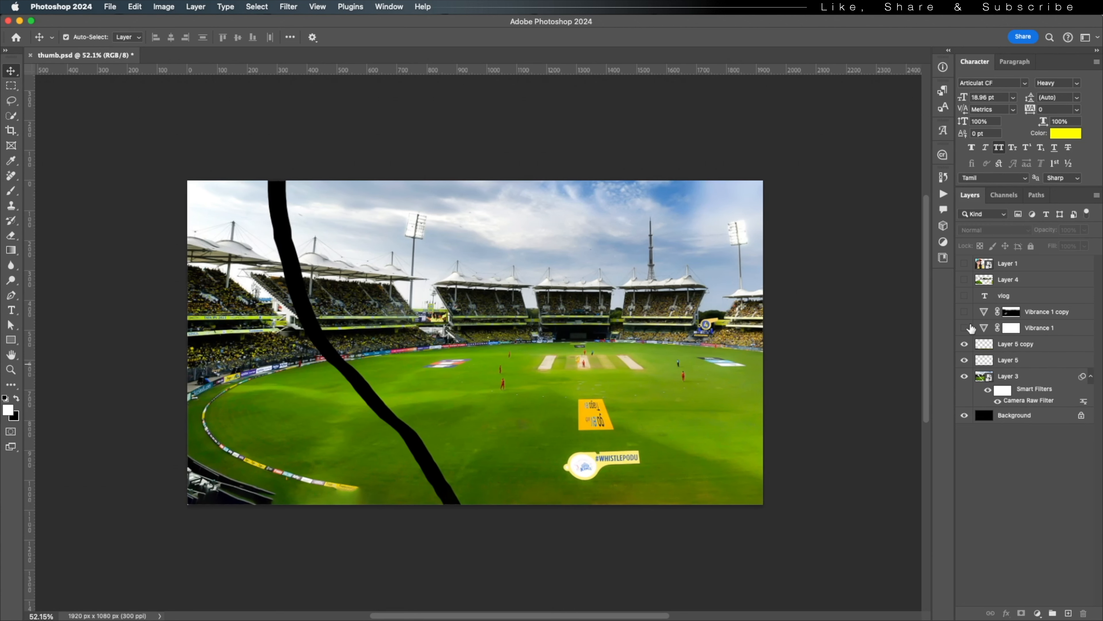
drag(970, 327, 965, 262)
scroll(578, 331, up, 1)
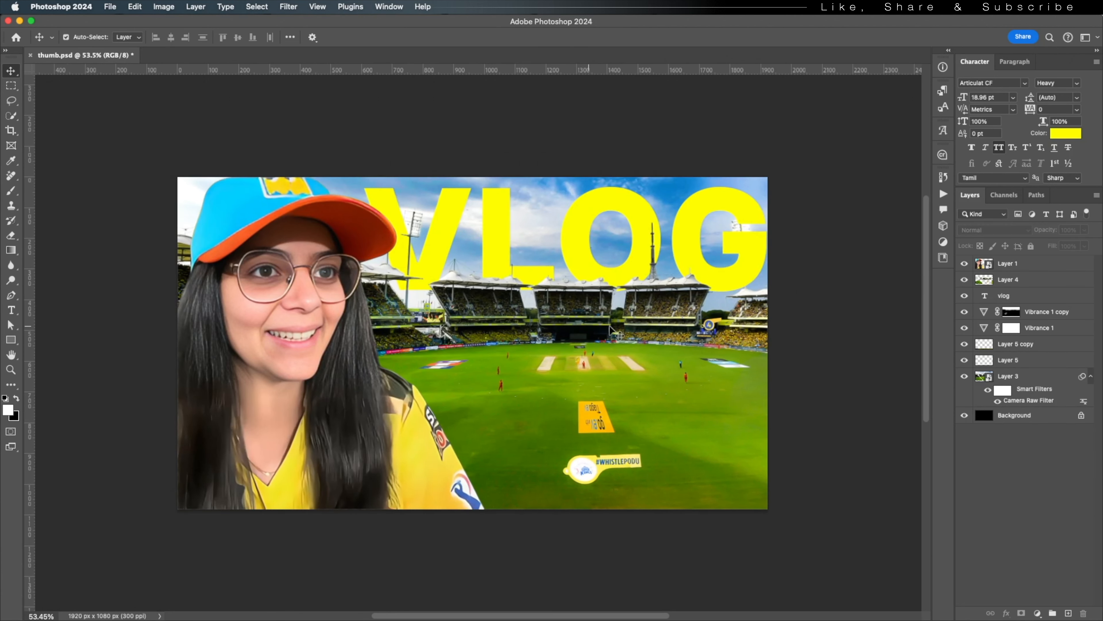
drag(616, 333, 607, 333)
scroll(573, 339, up, 1)
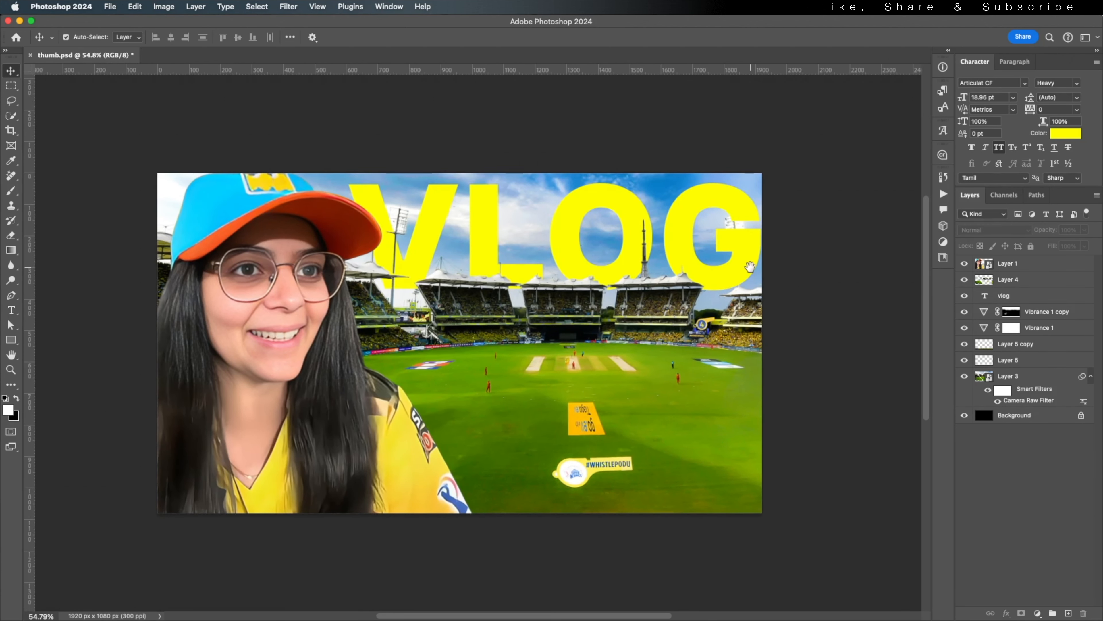
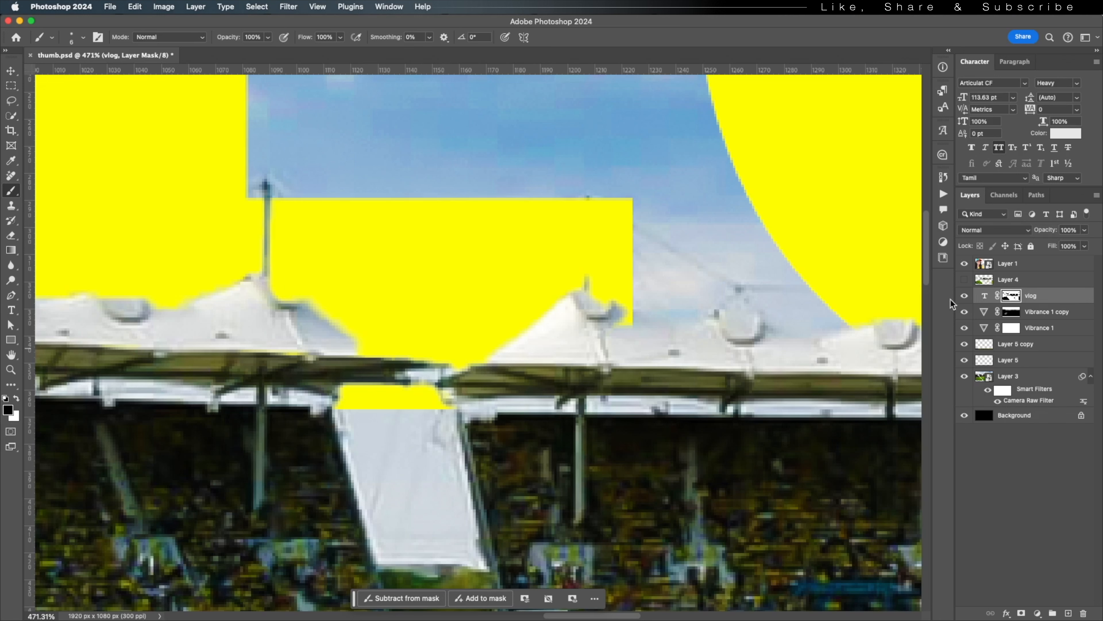
Paint black on the VLOG text's layer mask to uncover the stand roof and the gap beneath it at the L
drag(265, 289, 381, 345)
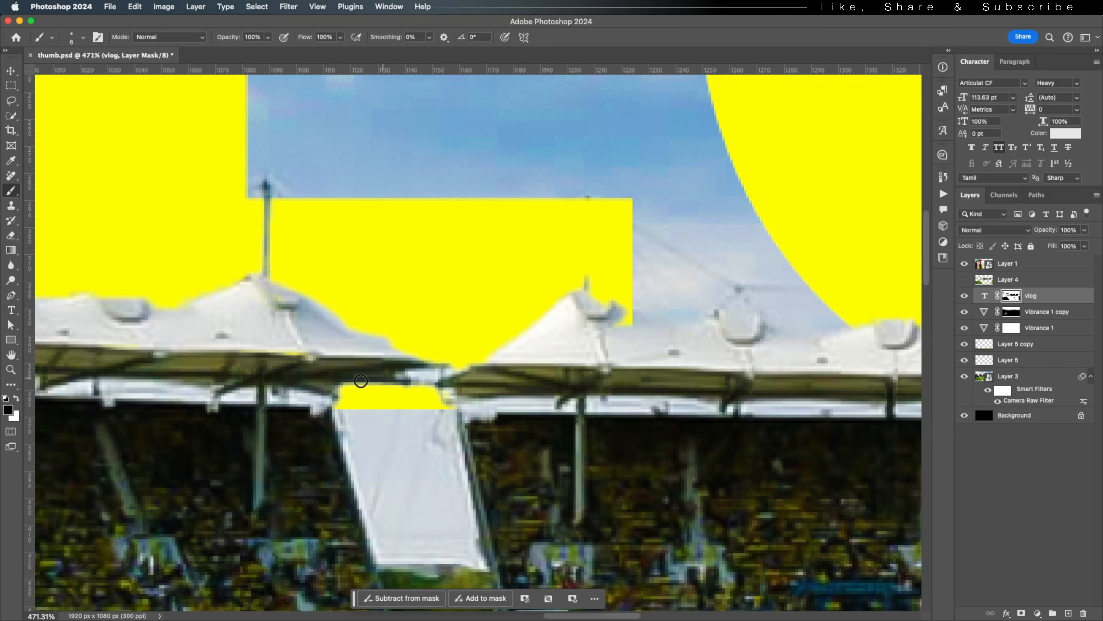
mouse_move(361, 381)
mouse_down()
mouse_move(350, 400)
mouse_move(384, 408)
mouse_up()
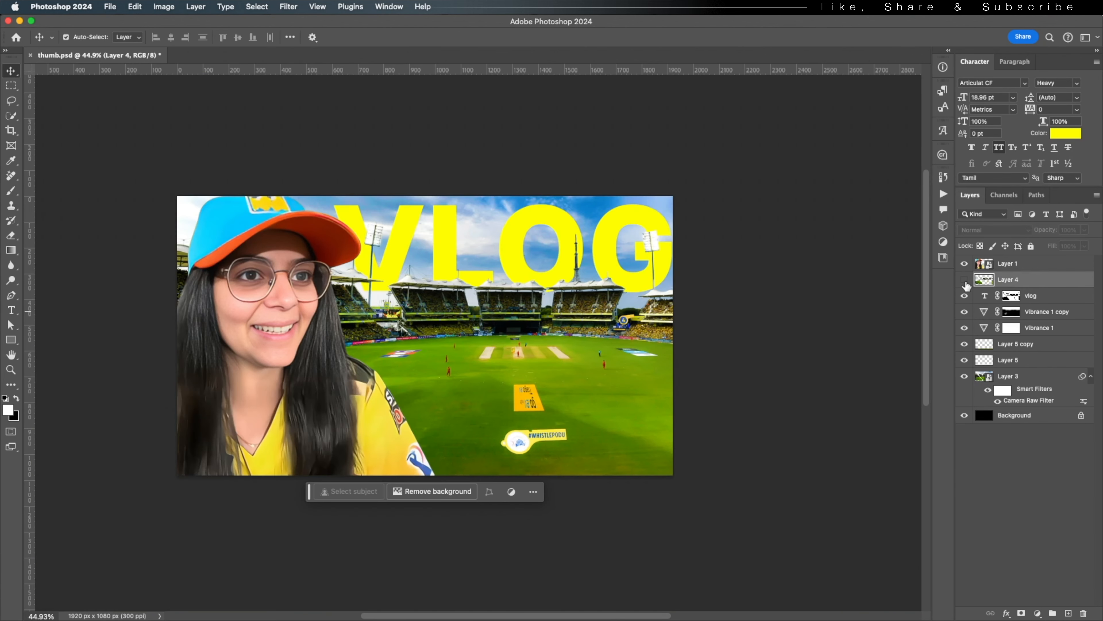
Add an empty layer directly beneath the woman's layer and set its blend mode to Linear Dodge (Add)
click(1069, 613)
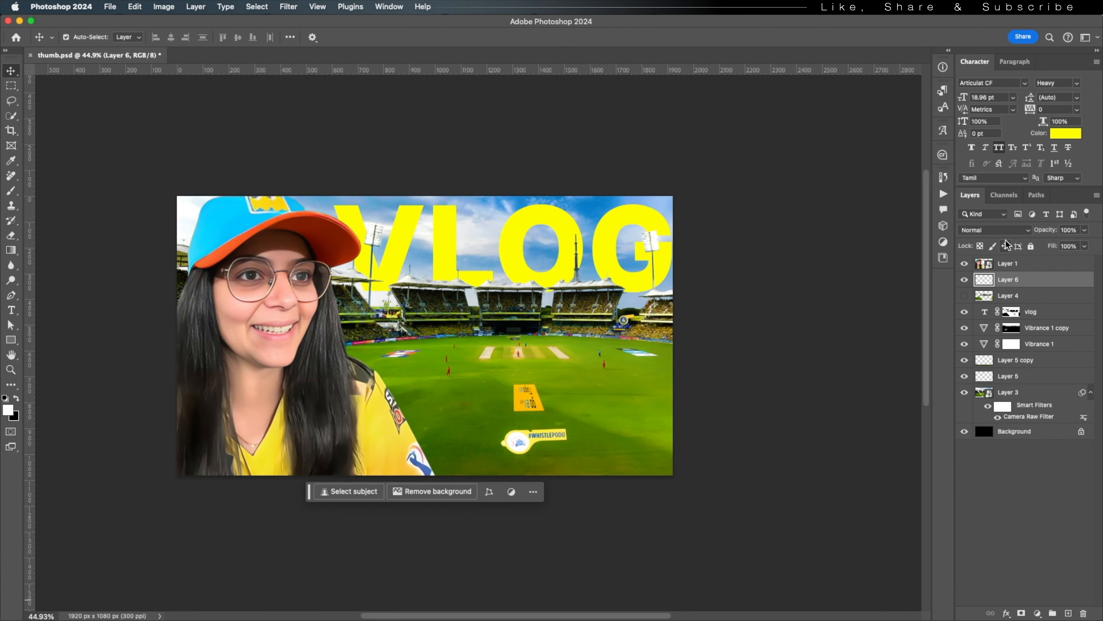
click(995, 229)
click(985, 350)
Sample the pale sky colour and paint a soft glow behind the woman with a brush of about 770 px
key(b)
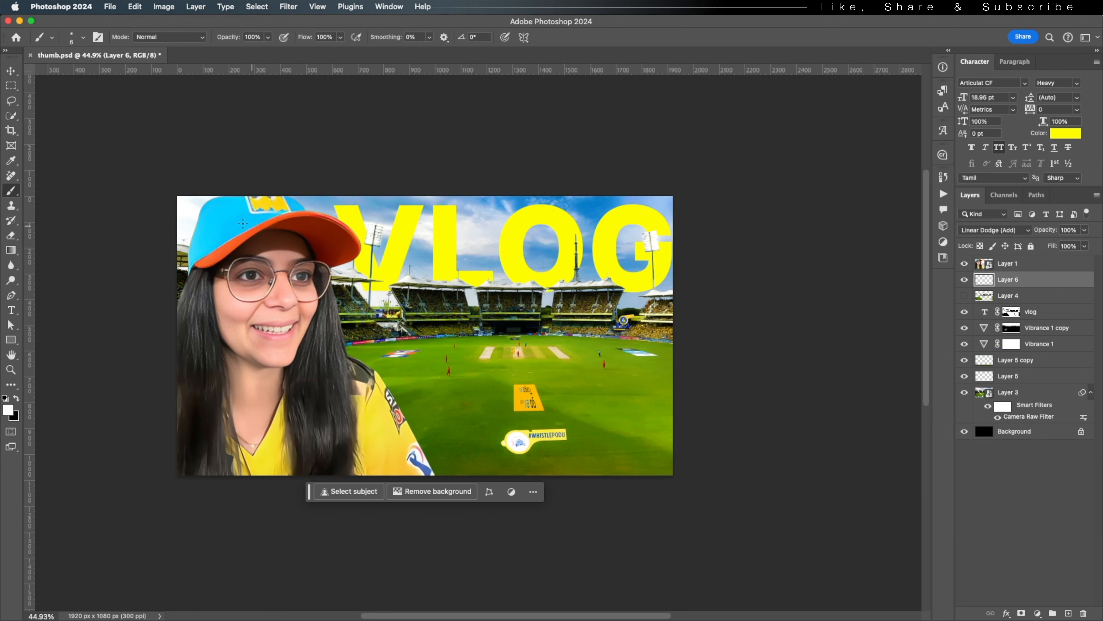
alt+click(201, 203)
mouse_move(300, 286)
mouse_down()
mouse_move(338, 279)
mouse_move(350, 302)
mouse_up()
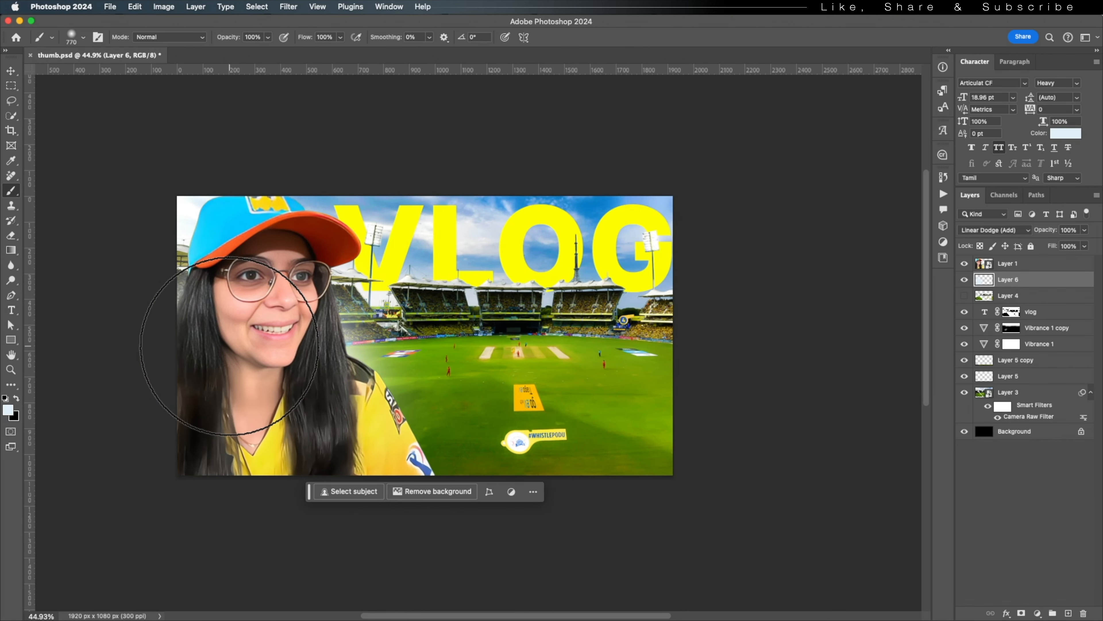
drag(253, 352, 236, 357)
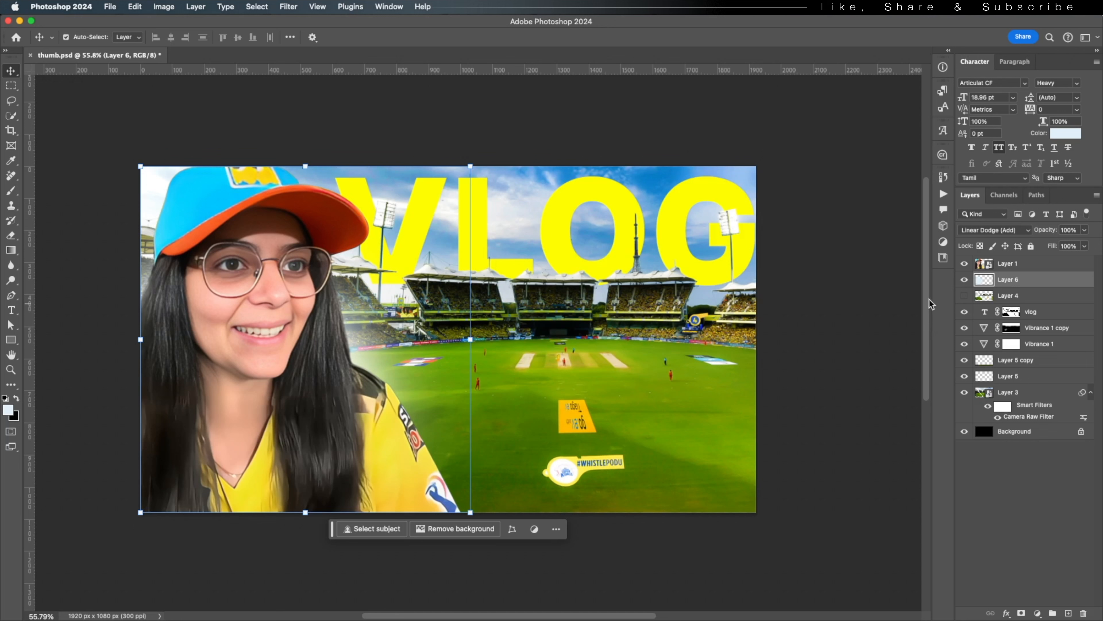
Compare the thumbnail with and without the glow layer behind the woman
click(964, 280)
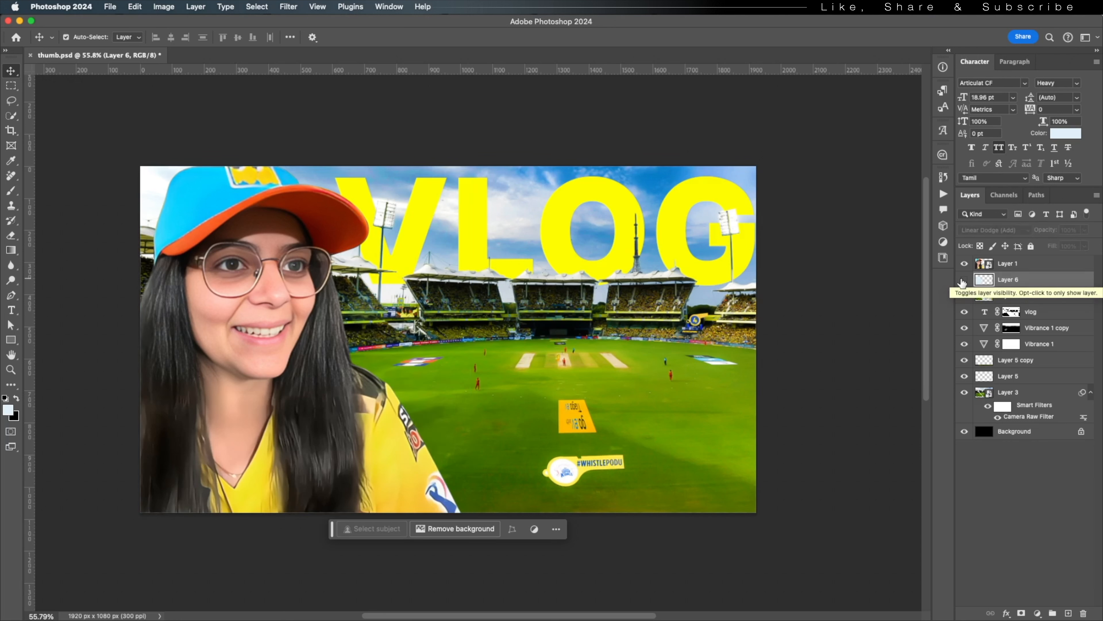
click(964, 280)
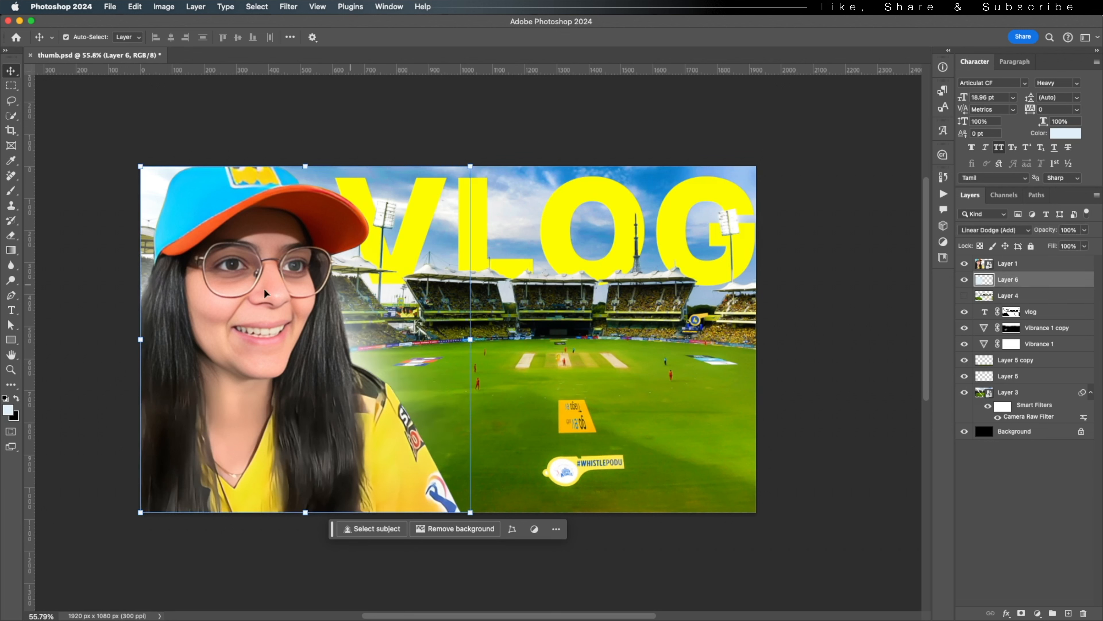
click(963, 280)
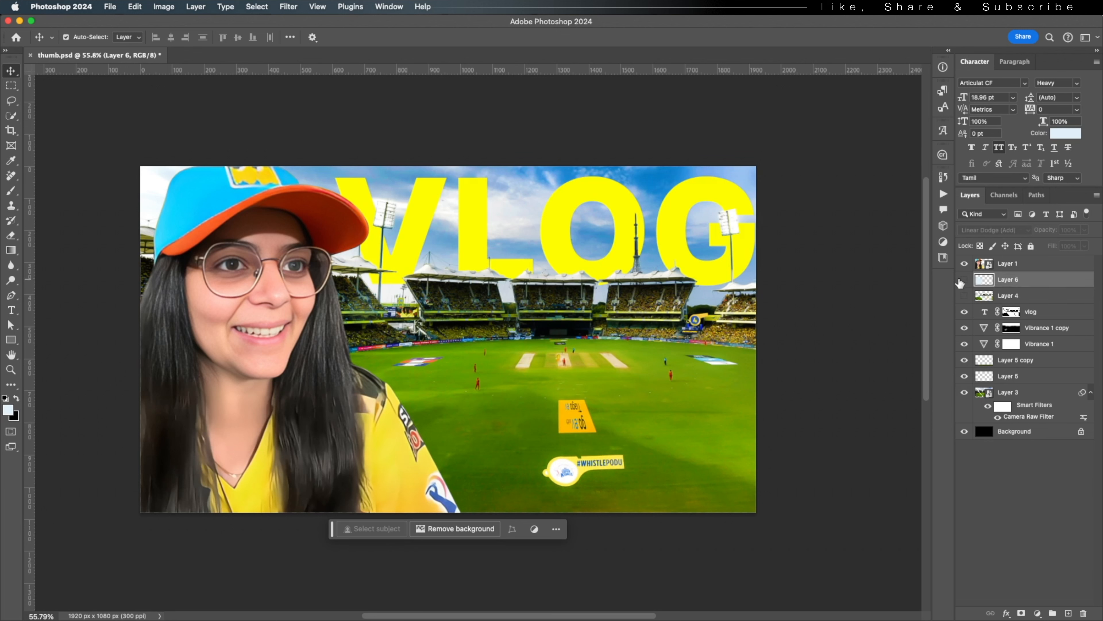
click(963, 280)
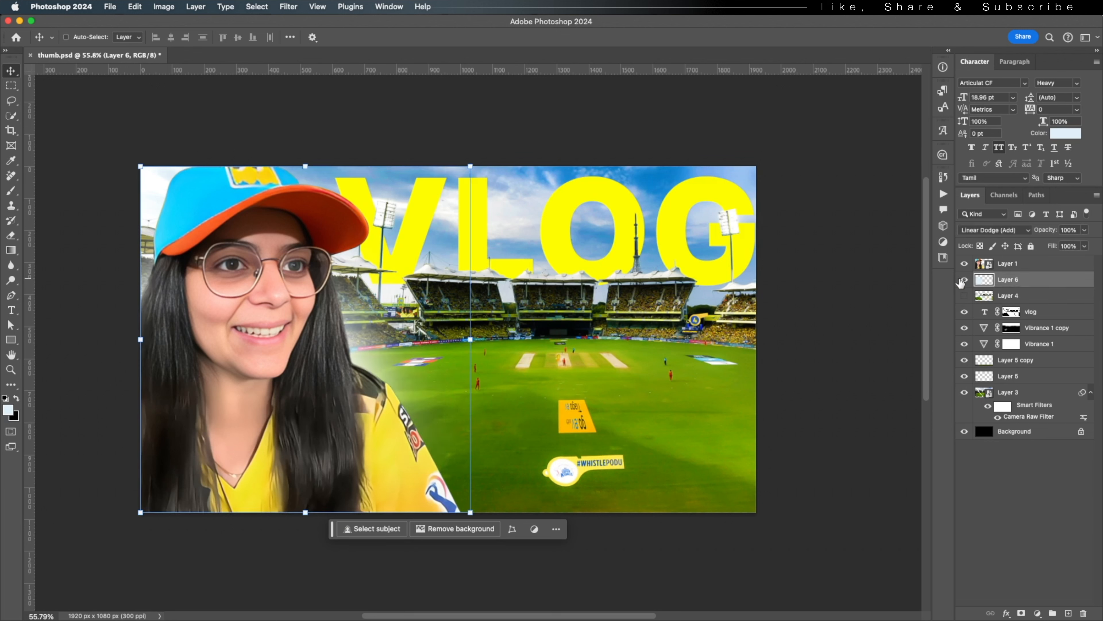
Duplicate the glow layer, give the copy a black mask and paint white on it to strengthen the glow around the woman
key(super+j)
alt+click(1021, 612)
key(b)
click(335, 356)
click(156, 282)
Add a Brightness/Contrast adjustment clipped to the woman's layer with Brightness 5, and check it with its visibility toggled
key(v)
scroll(461, 339, up, 1)
click(305, 213)
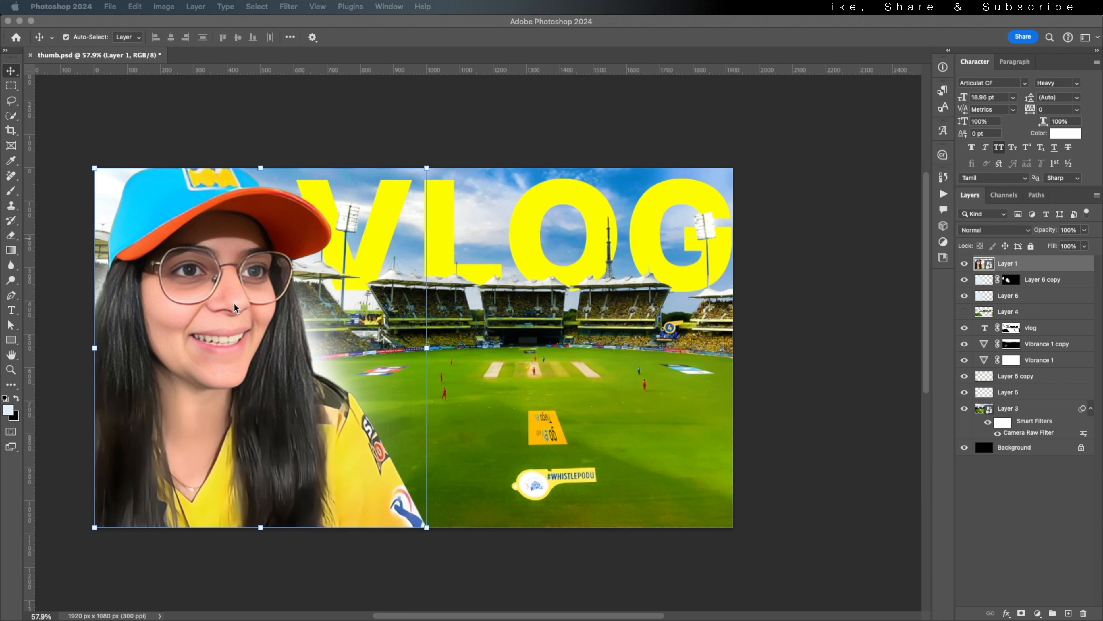
click(1037, 612)
click(1037, 613)
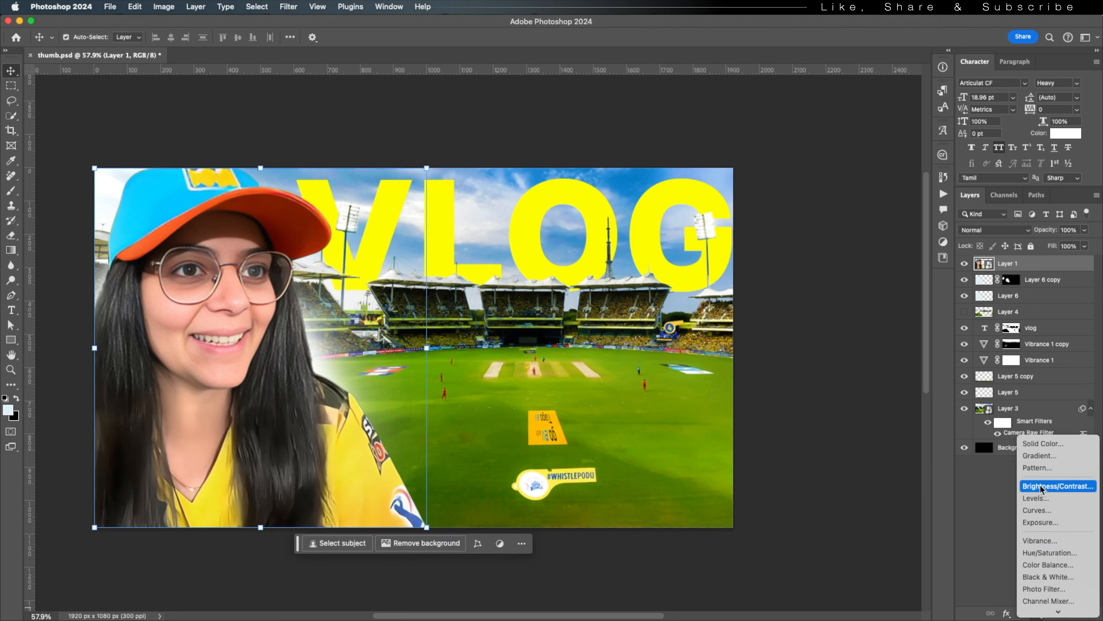
click(1051, 485)
click(758, 418)
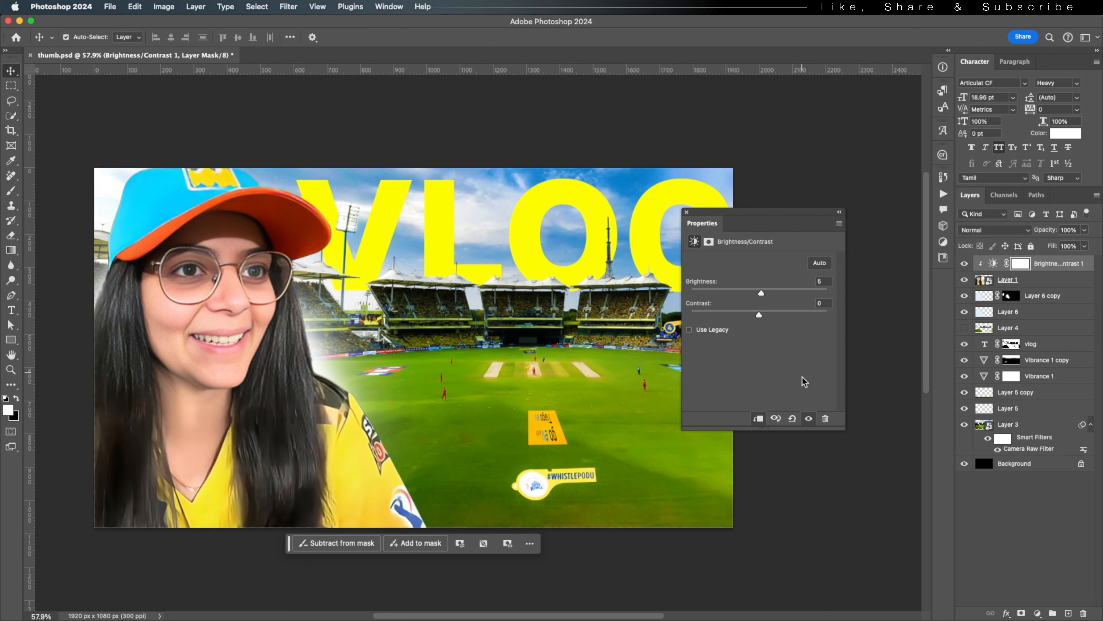
click(809, 418)
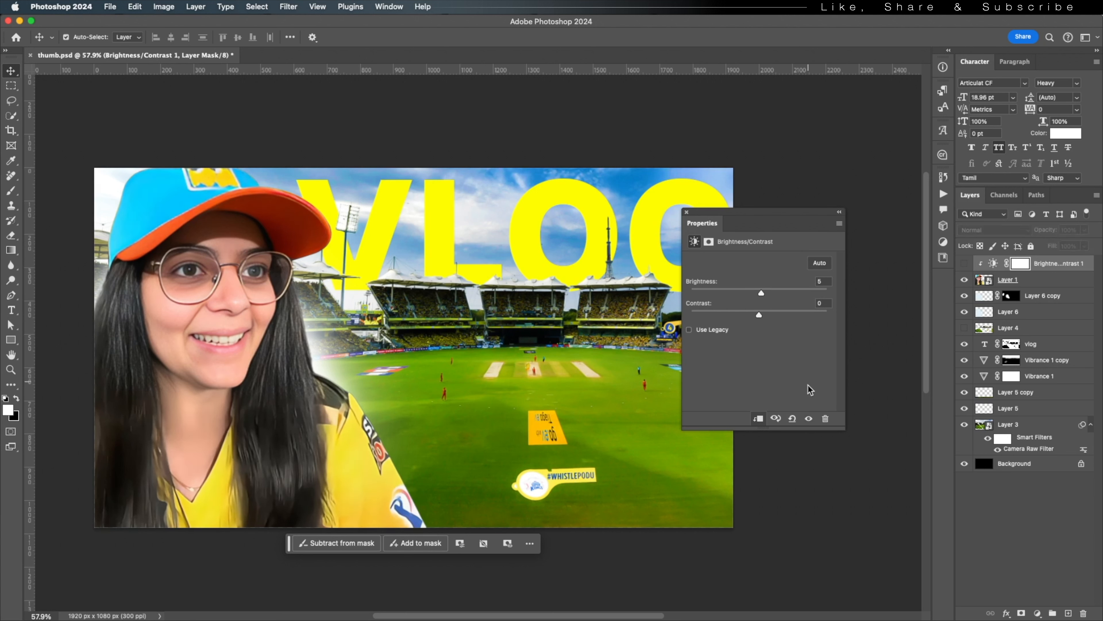
click(808, 418)
click(687, 212)
Add a second Brightness/Contrast adjustment clipped to the woman's layer and set its Brightness to 32
scroll(217, 270, up, 5)
click(1038, 613)
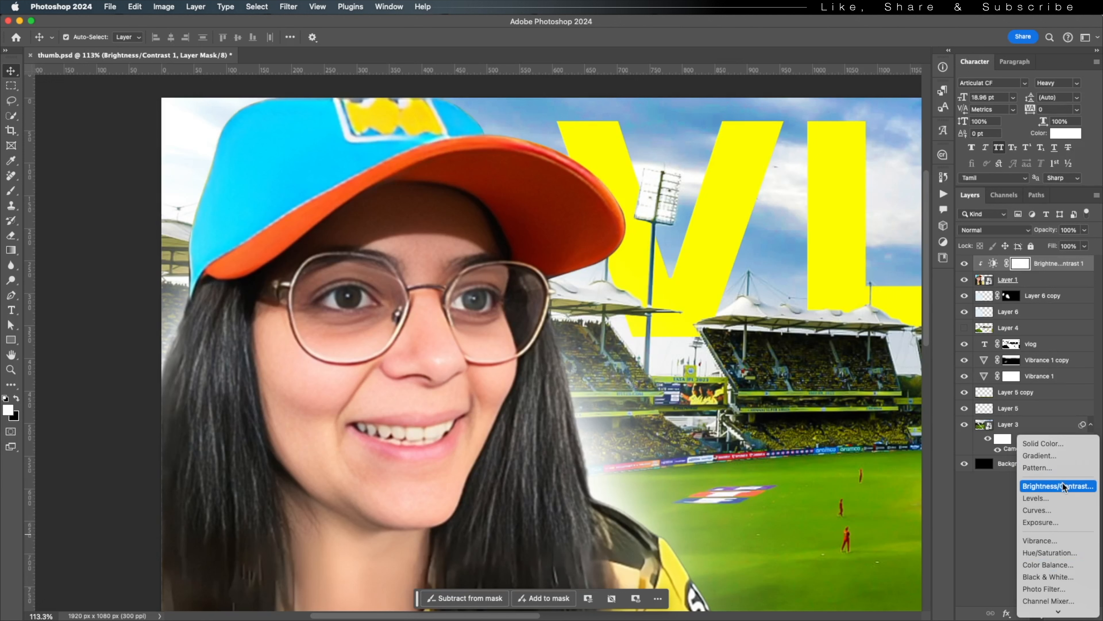
click(1063, 486)
click(758, 418)
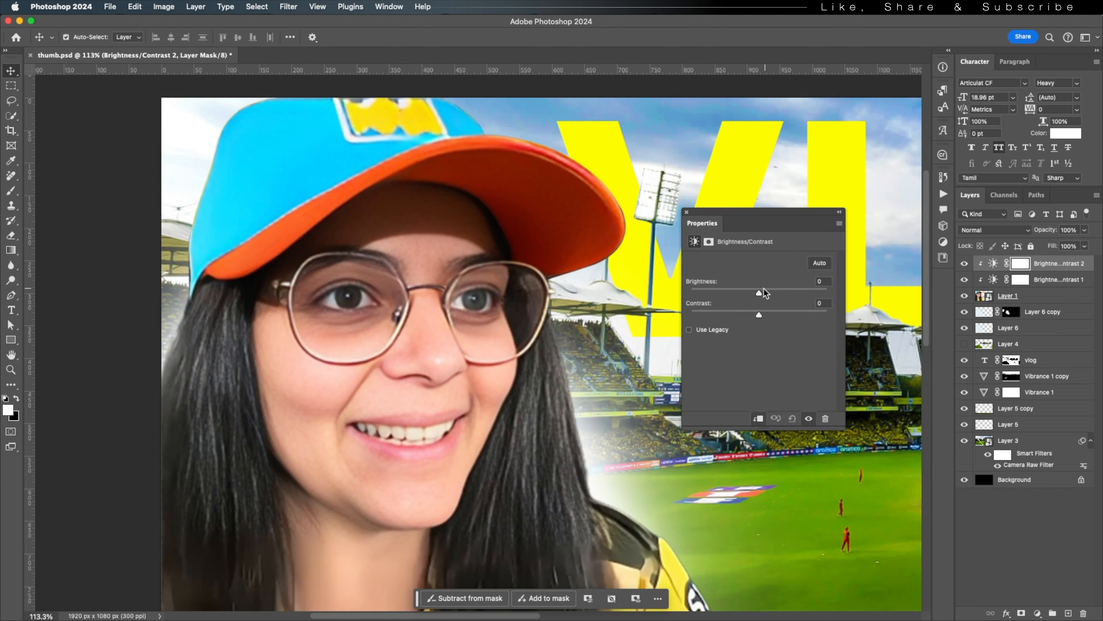
drag(759, 290, 770, 291)
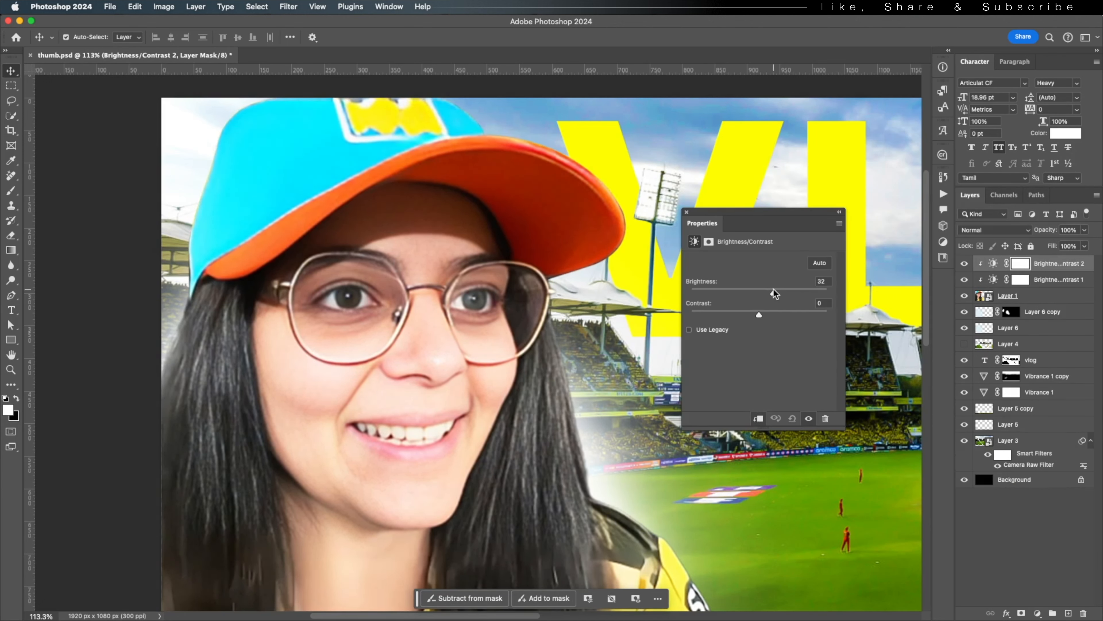
click(686, 212)
Invert the second Brightness/Contrast mask to black and paint white on it over the whites of the woman's first eye
key(super+i)
key(b)
scroll(338, 296, up, 5)
drag(377, 312, 231, 331)
scroll(308, 277, up, 5)
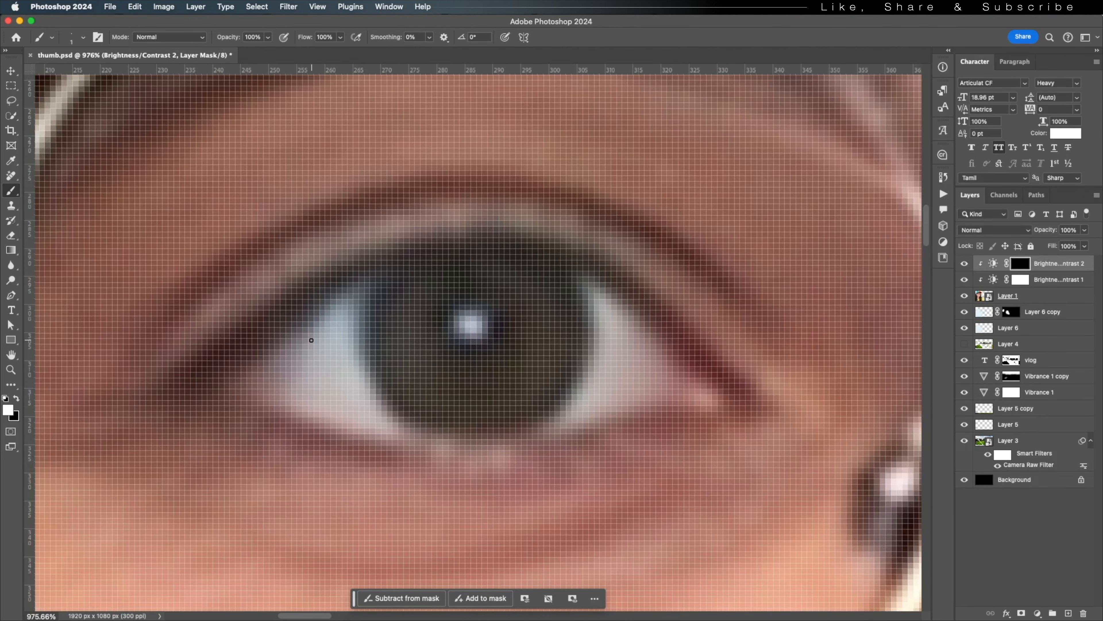
scroll(311, 340, up, 1)
drag(312, 340, 322, 339)
scroll(318, 331, up, 3)
mouse_move(353, 303)
mouse_down()
mouse_move(363, 300)
mouse_move(364, 375)
mouse_move(389, 441)
mouse_move(296, 396)
mouse_move(246, 390)
mouse_move(360, 422)
mouse_move(336, 374)
mouse_up()
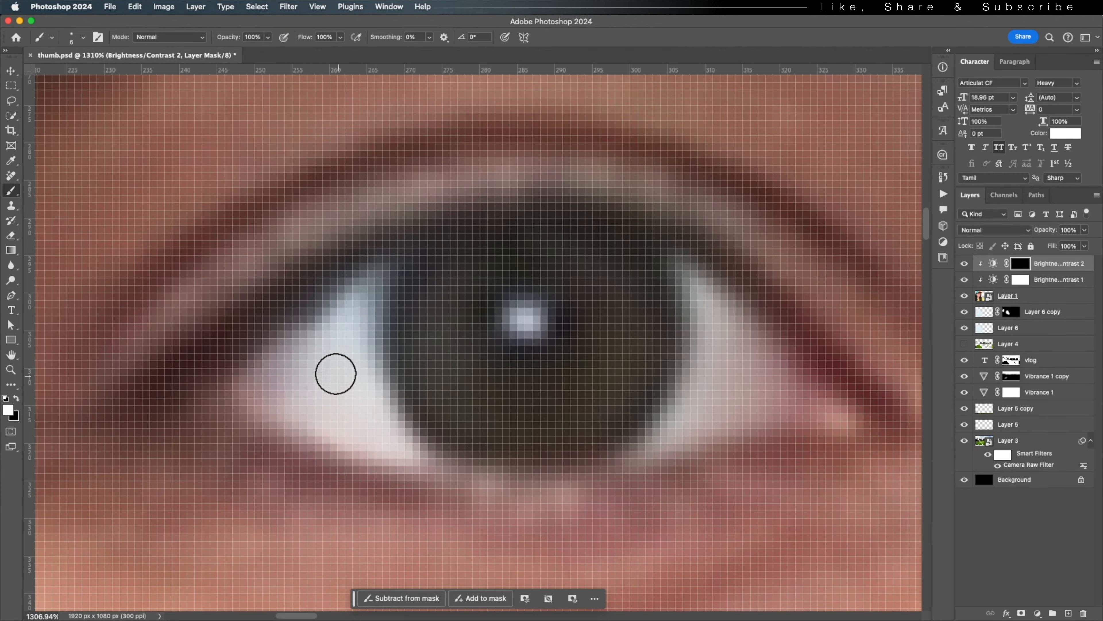
scroll(623, 360, right, 3)
mouse_move(623, 360)
mouse_down()
mouse_move(707, 380)
mouse_move(657, 378)
mouse_up()
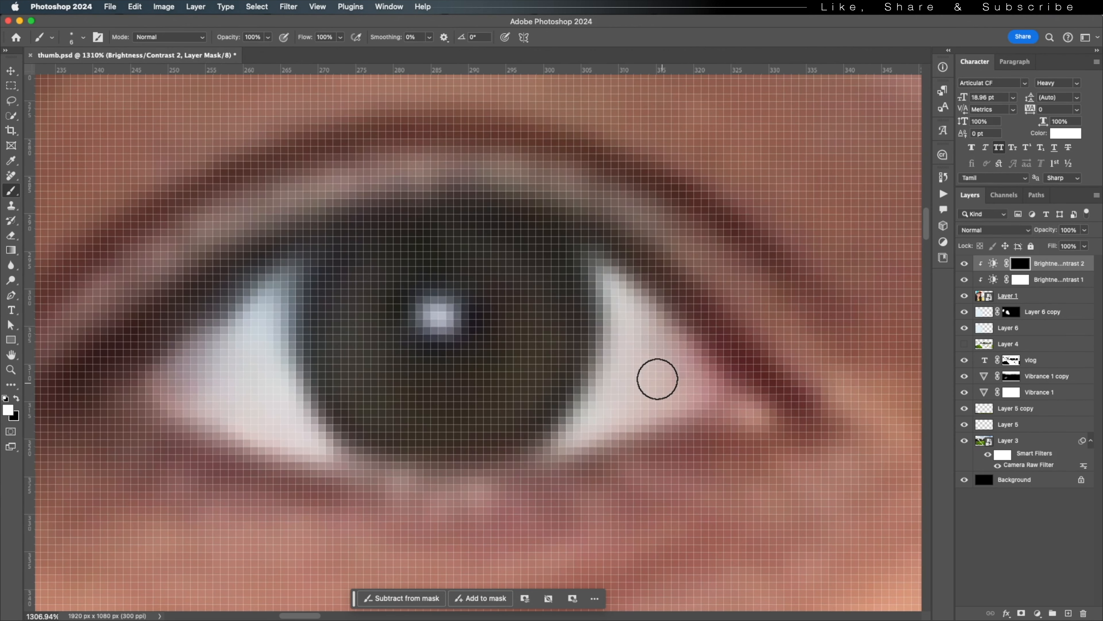
Paint white on the same mask over the whites of the woman's other eye and review the face
scroll(657, 378, down, 3)
scroll(657, 378, right, 5)
scroll(613, 316, up, 2)
mouse_move(497, 374)
mouse_down()
mouse_move(484, 461)
mouse_move(451, 421)
mouse_up()
mouse_move(733, 357)
mouse_down()
mouse_move(752, 426)
mouse_move(739, 367)
mouse_up()
key(super+1)
key(v)
scroll(451, 458, up, 3)
drag(526, 220, 527, 219)
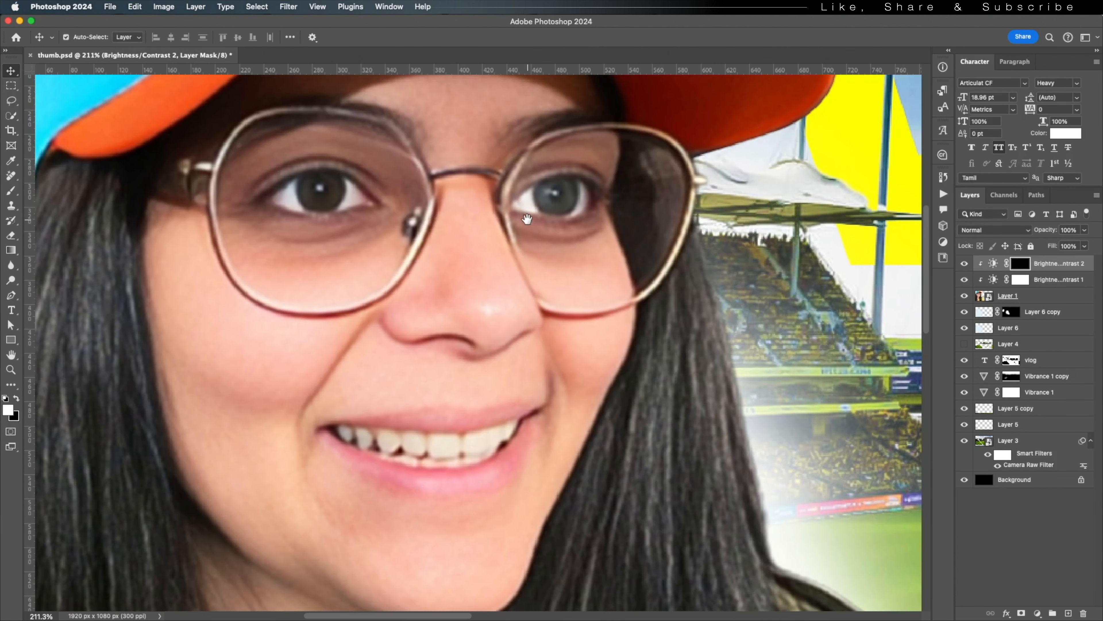
Add a Hue/Saturation adjustment clipped to the woman's layer, fully desaturate it and invert its mask to black
click(1039, 613)
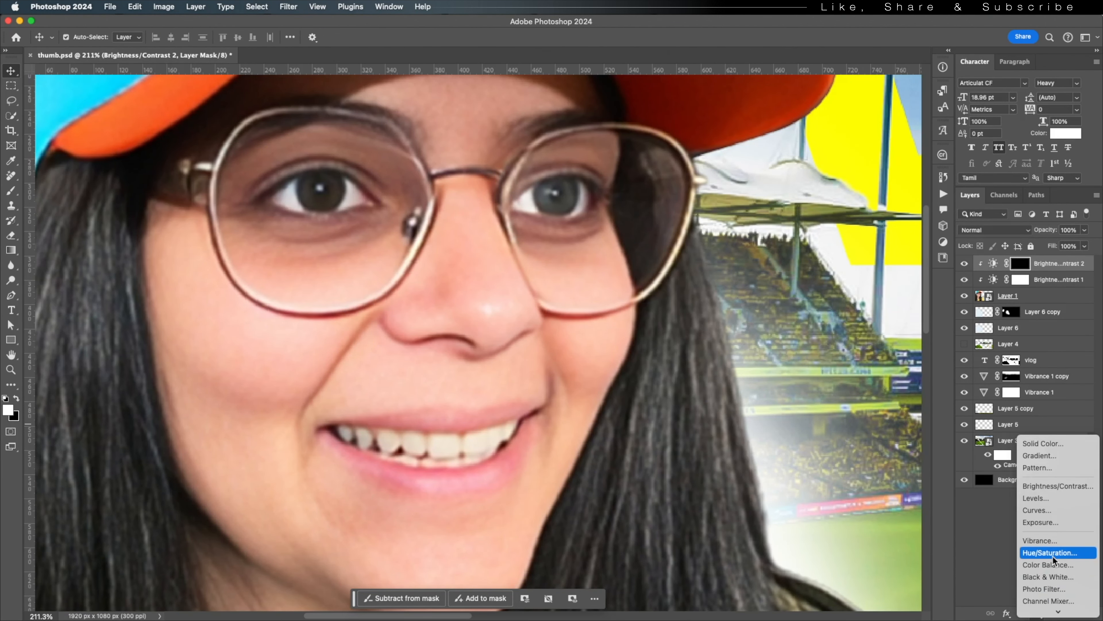
click(1054, 559)
click(758, 419)
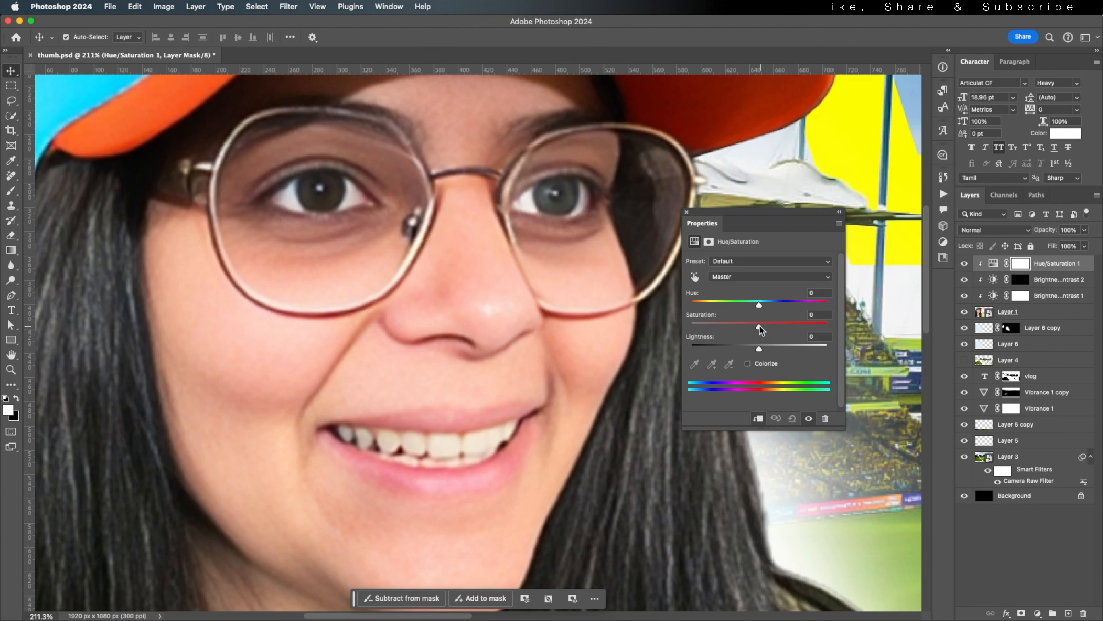
drag(759, 325, 616, 316)
click(686, 212)
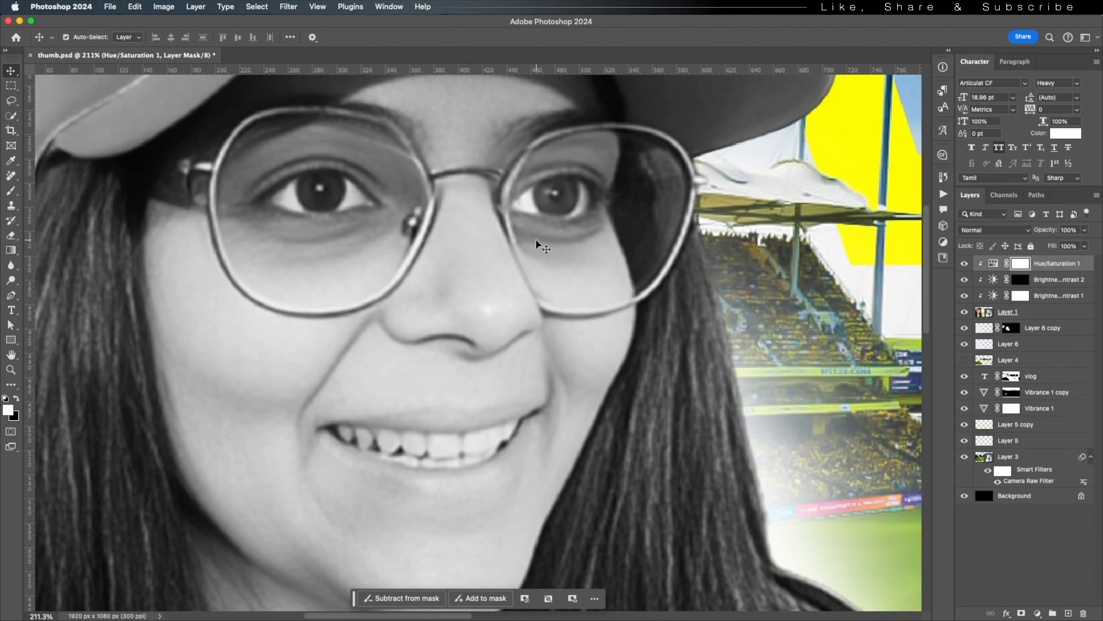
key(super+i)
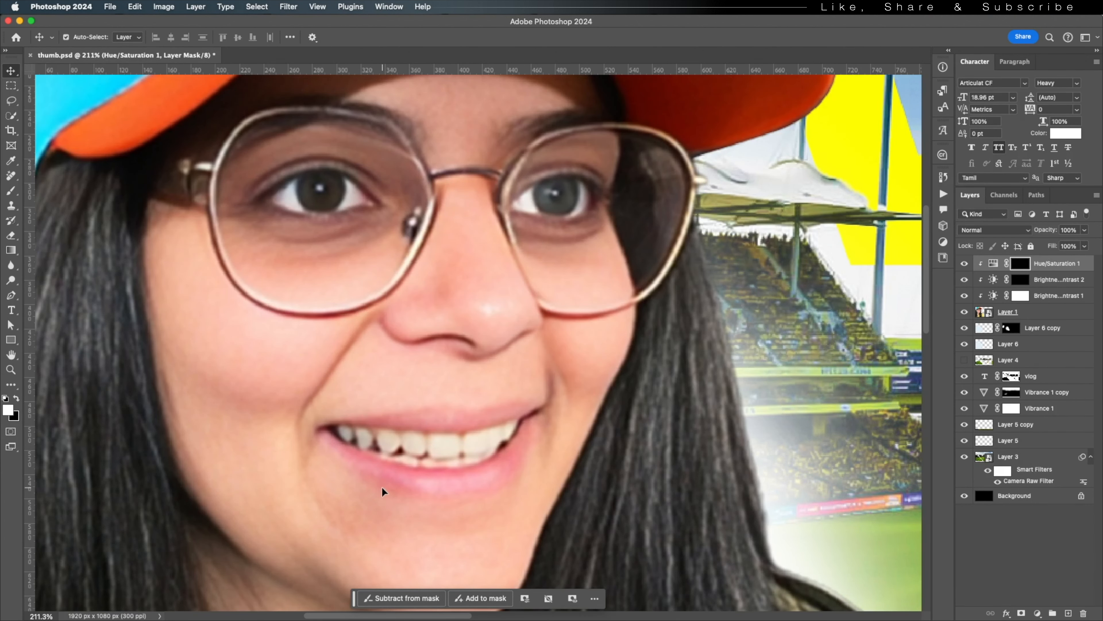
Paint white on the Hue/Saturation mask over the woman's teeth to remove their yellow tint
key(b)
scroll(429, 424, up, 5)
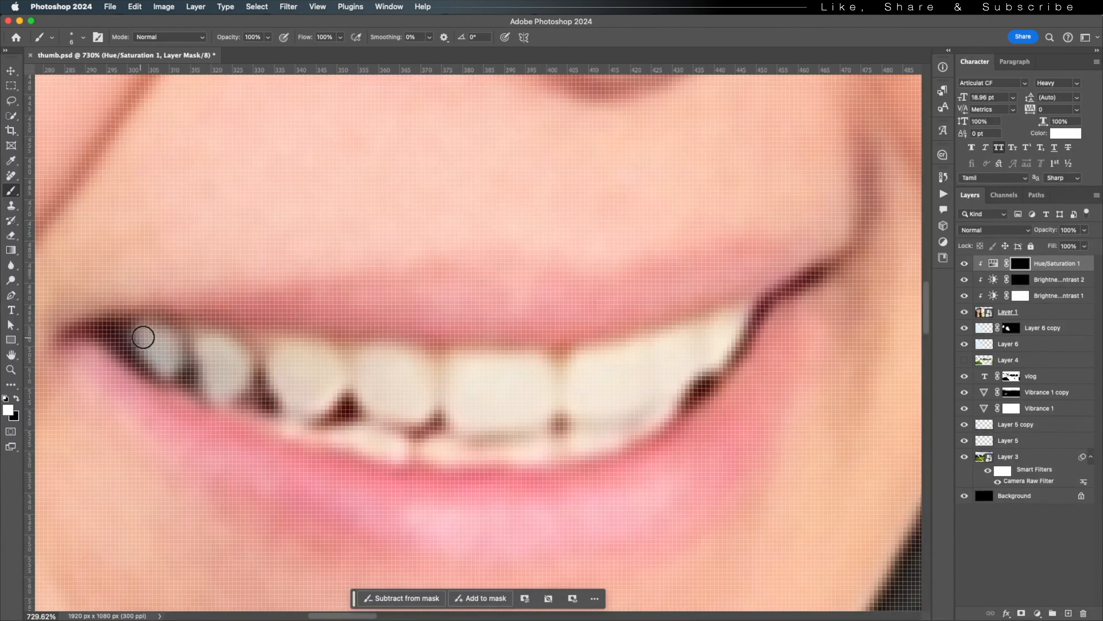
mouse_move(142, 337)
mouse_down()
mouse_move(183, 350)
mouse_move(172, 360)
mouse_move(235, 392)
mouse_move(230, 367)
mouse_move(210, 353)
mouse_move(278, 358)
mouse_move(250, 351)
mouse_move(364, 435)
mouse_move(299, 353)
mouse_move(536, 363)
mouse_move(743, 339)
mouse_move(410, 444)
mouse_move(496, 428)
mouse_move(738, 318)
mouse_move(506, 382)
mouse_up()
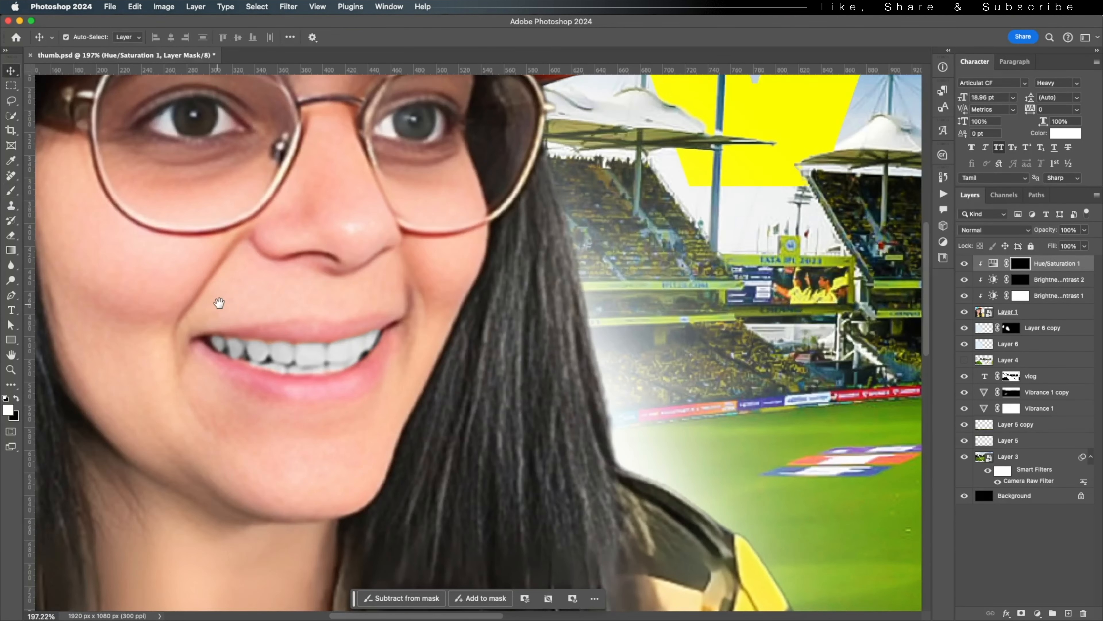
drag(219, 303, 250, 320)
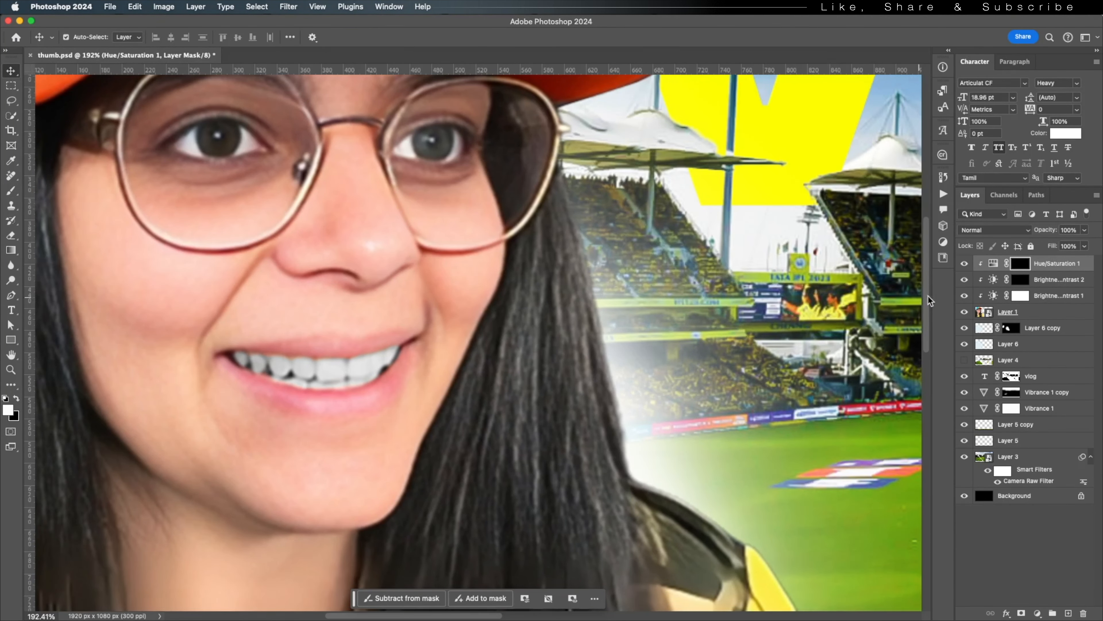
Load the teeth mask as a selection and add a clipped Brightness/Contrast adjustment for it with Brightness 21
drag(1020, 268, 1022, 268)
super+click(1022, 268)
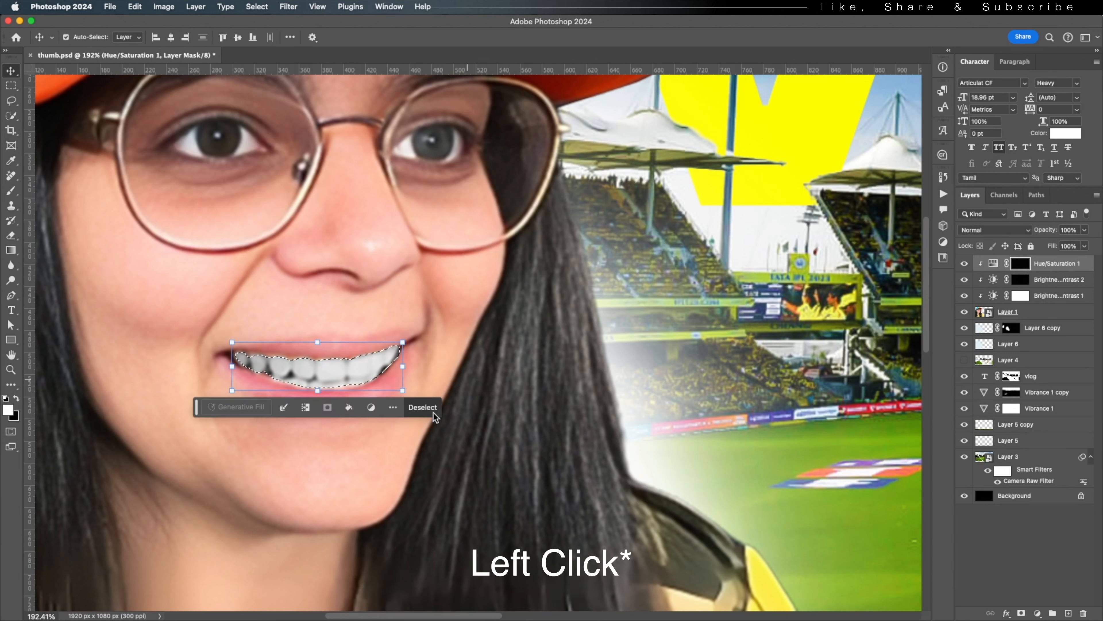
click(1038, 613)
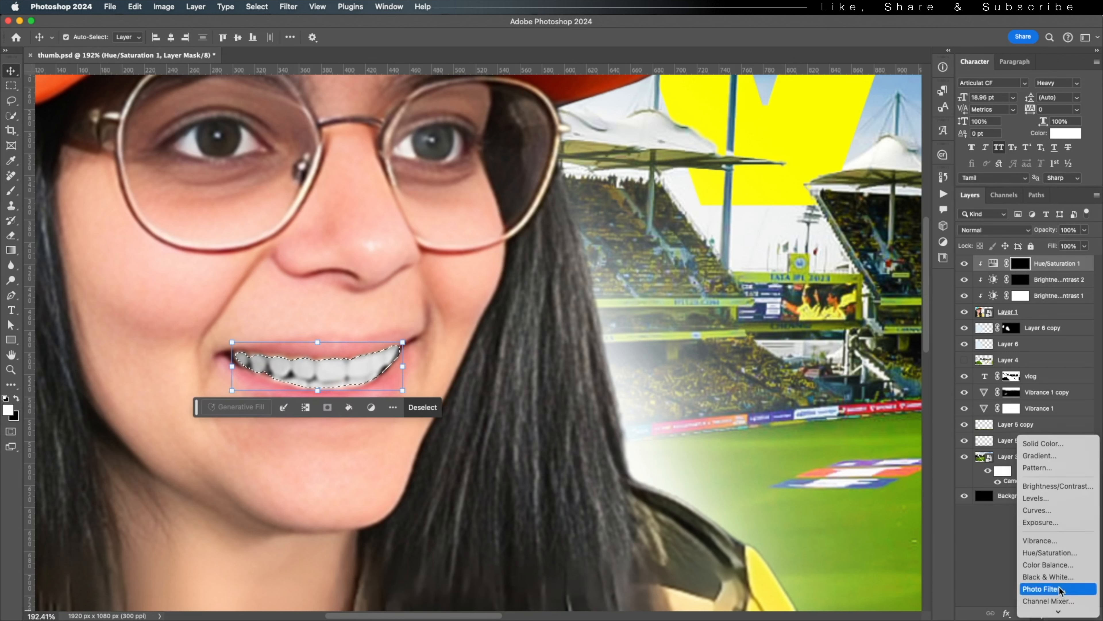
click(1060, 488)
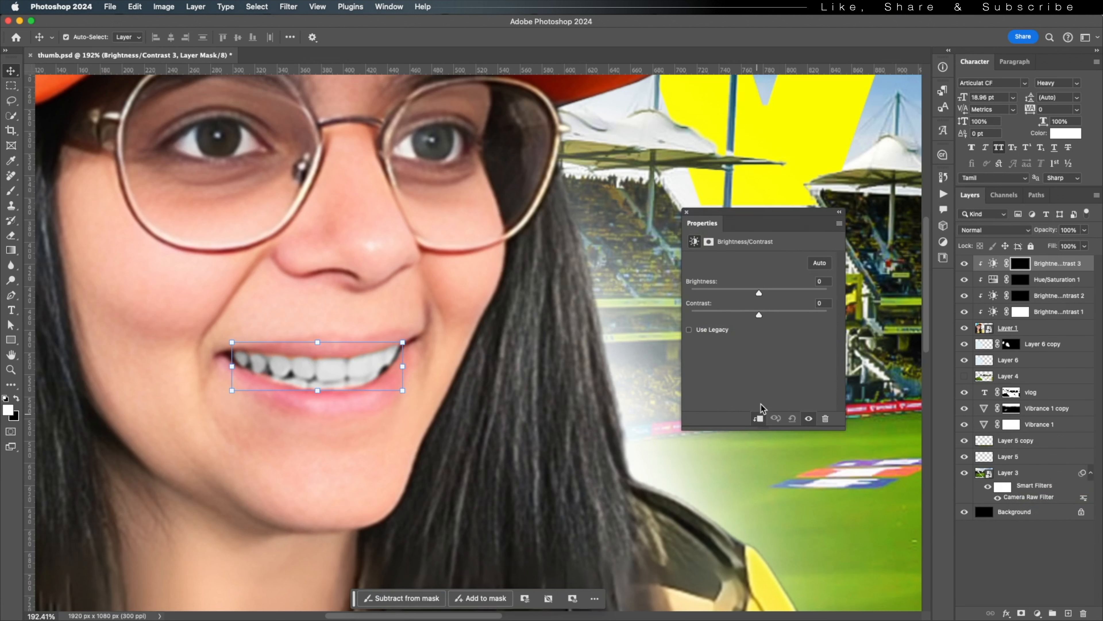
drag(759, 294, 770, 296)
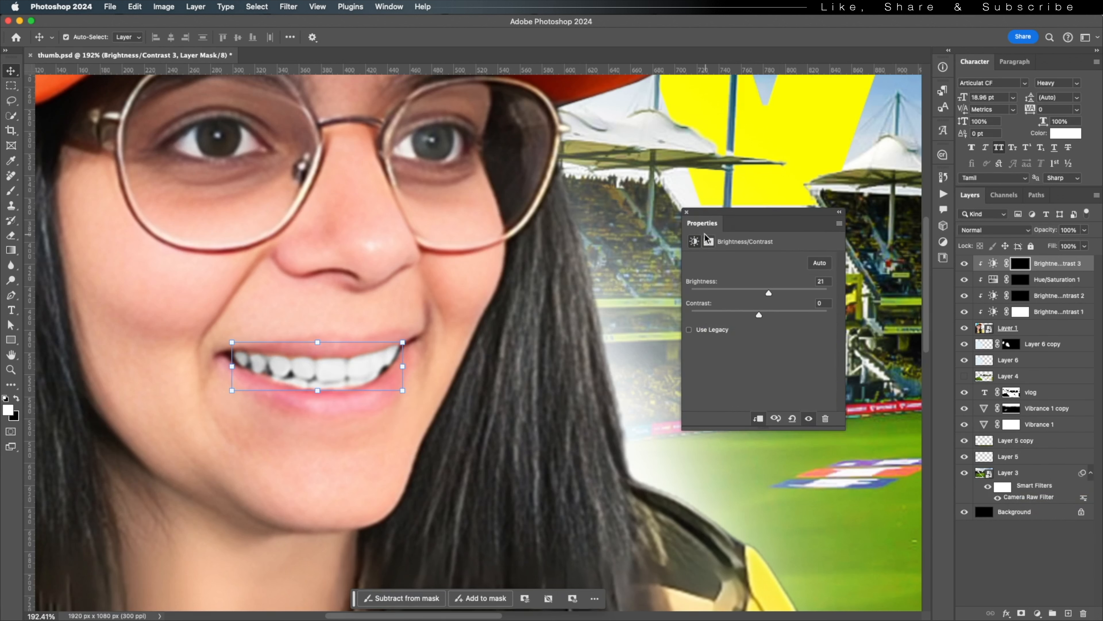
click(687, 212)
scroll(249, 275, down, 3)
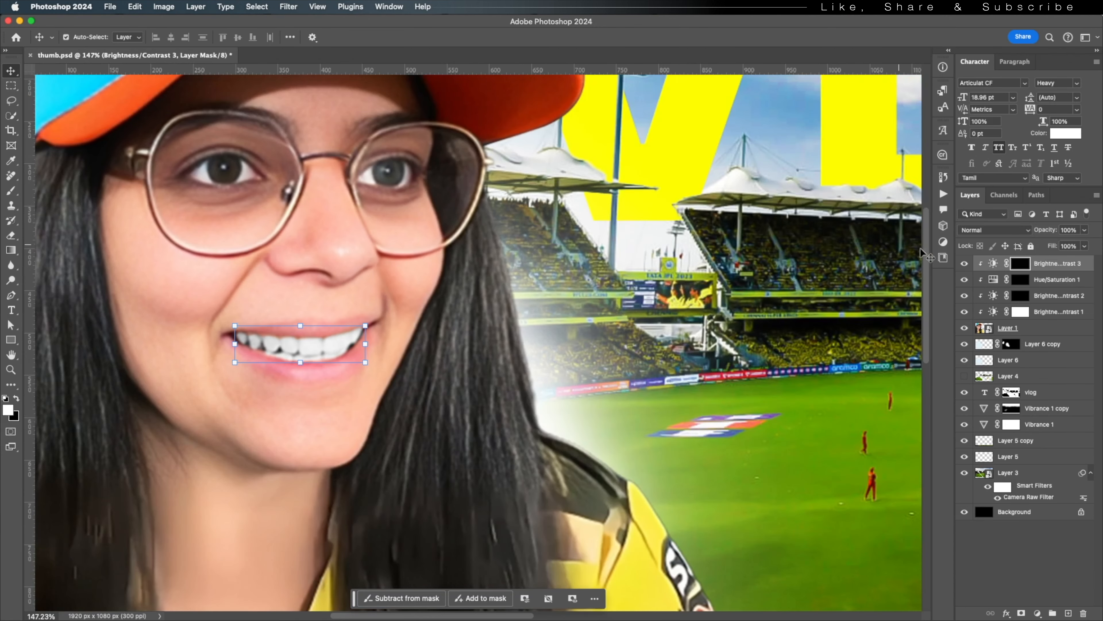
Set the opacity of the teeth's Hue/Saturation adjustment layer to 60%
click(1048, 283)
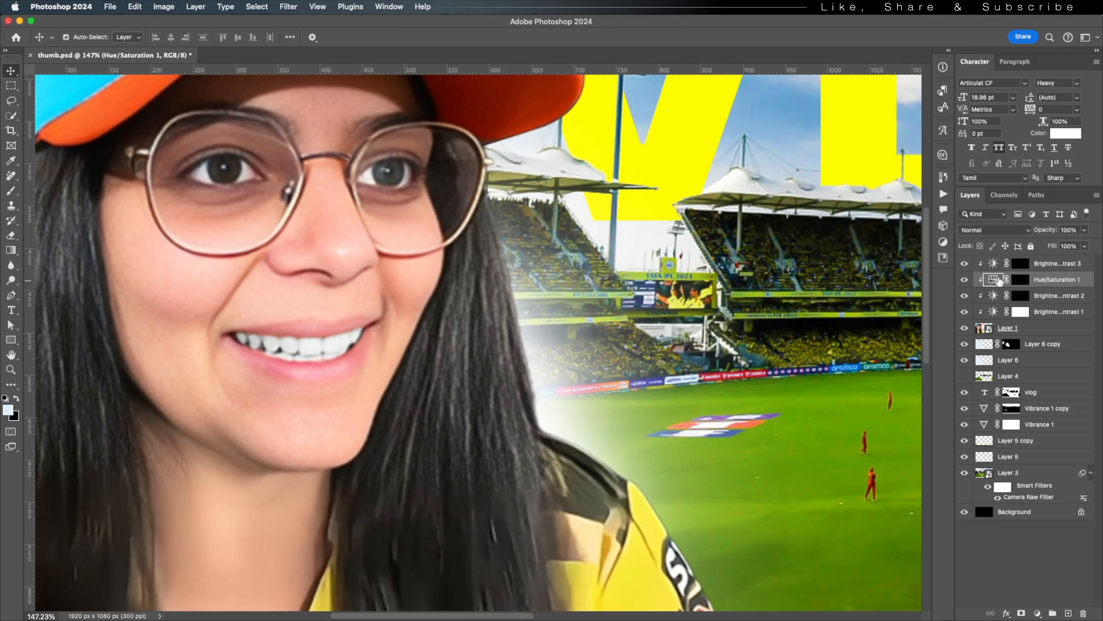
key(5)
key(6)
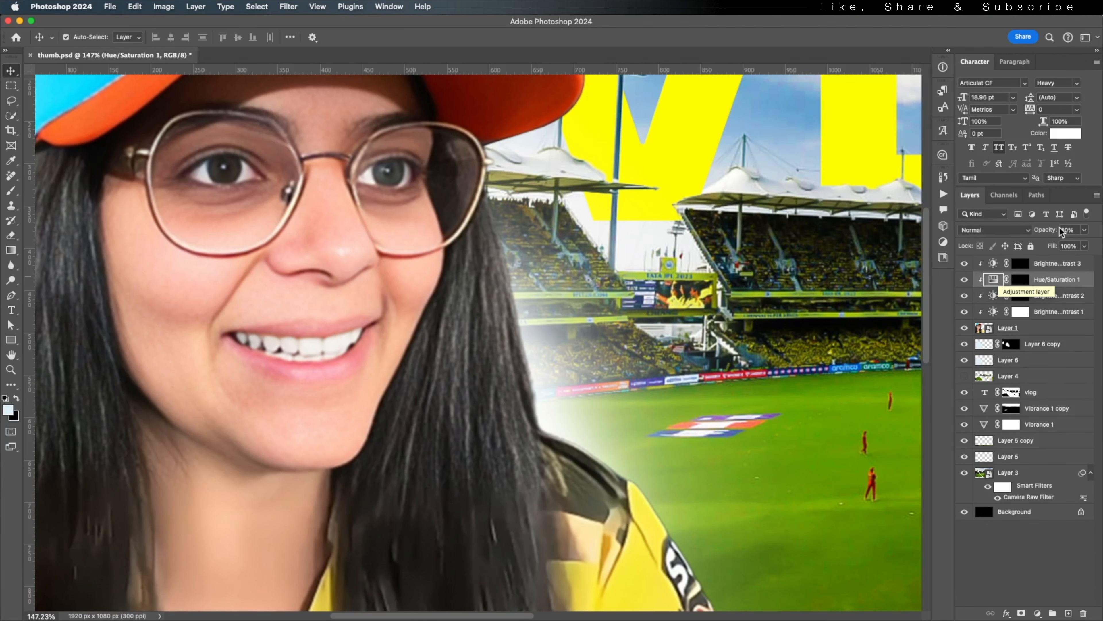
scroll(271, 322, down, 5)
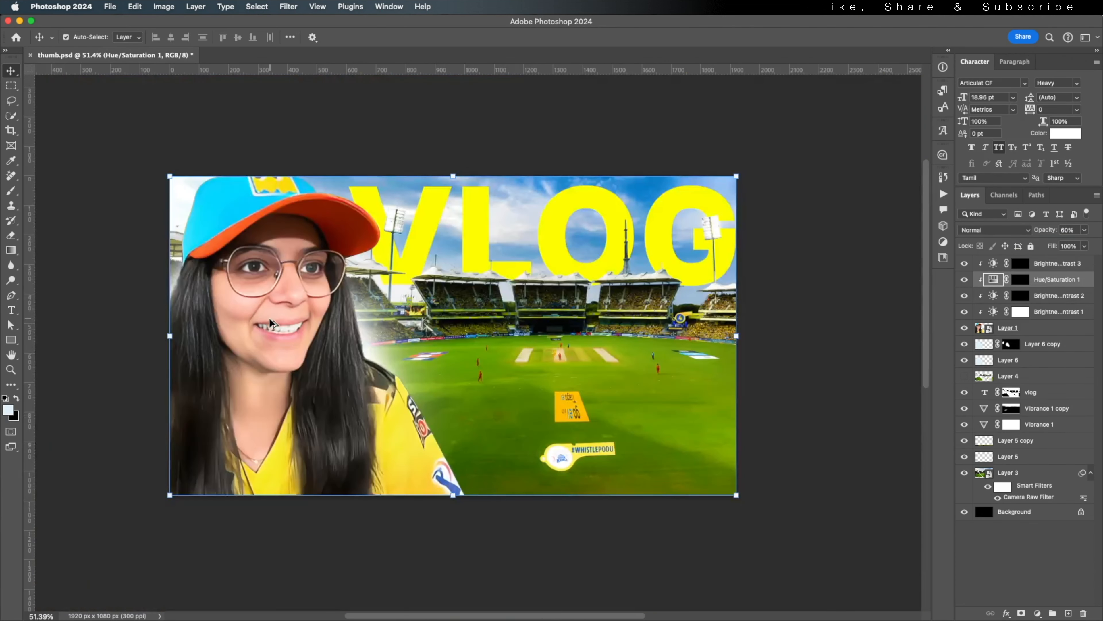
On a new layer above the woman's adjustments, draw a white-filled circle about 638 px wide over the stadium
click(461, 109)
scroll(293, 353, up, 1)
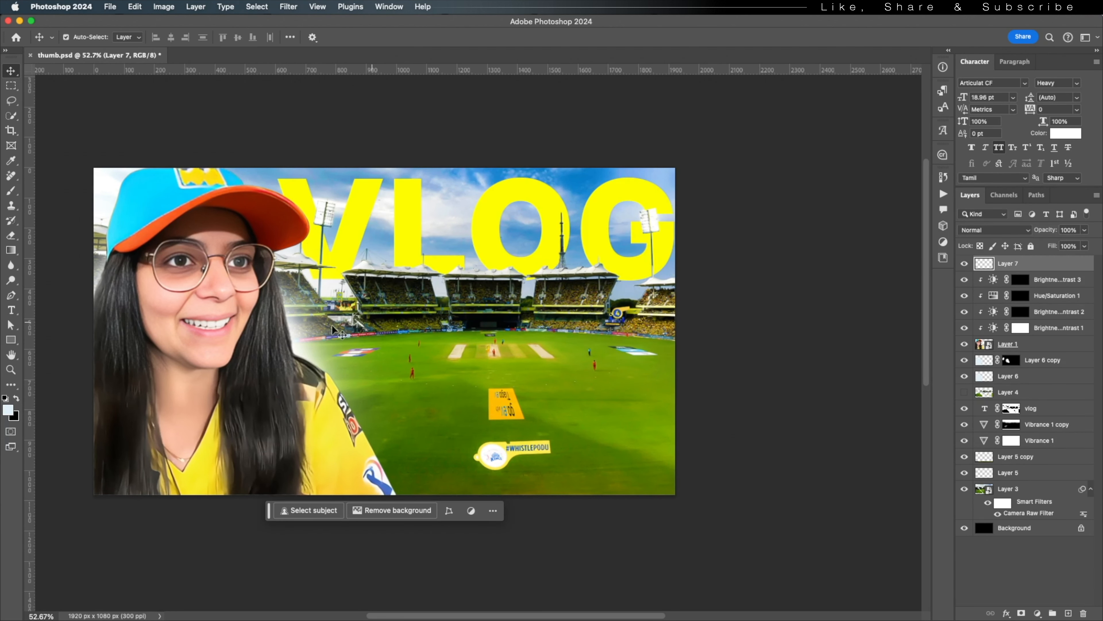
right_click(10, 339)
click(65, 350)
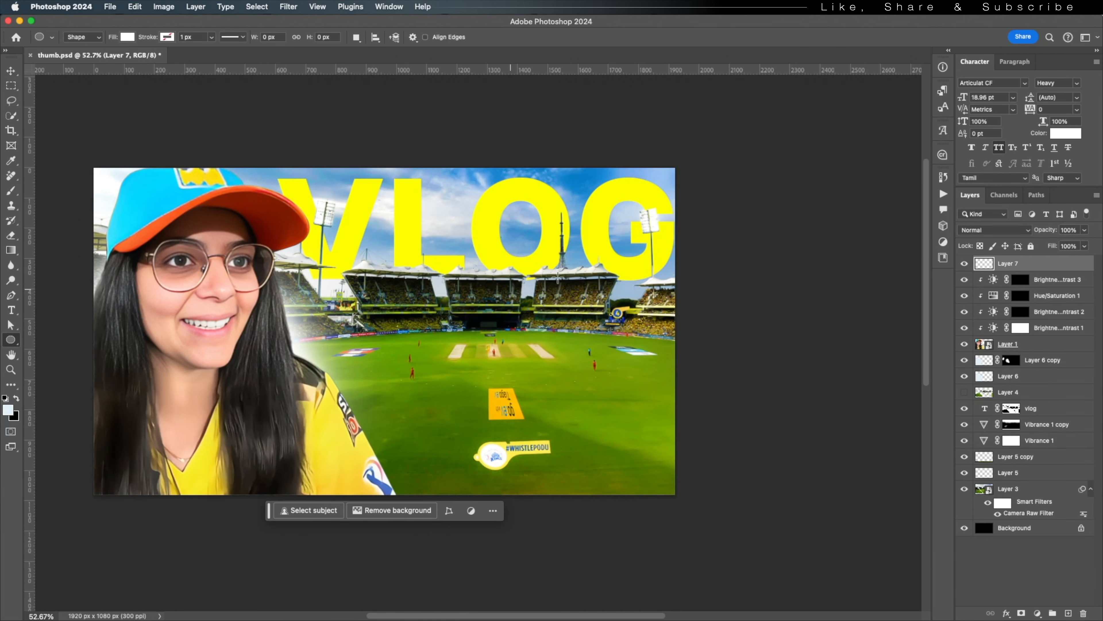
drag(441, 313, 592, 409)
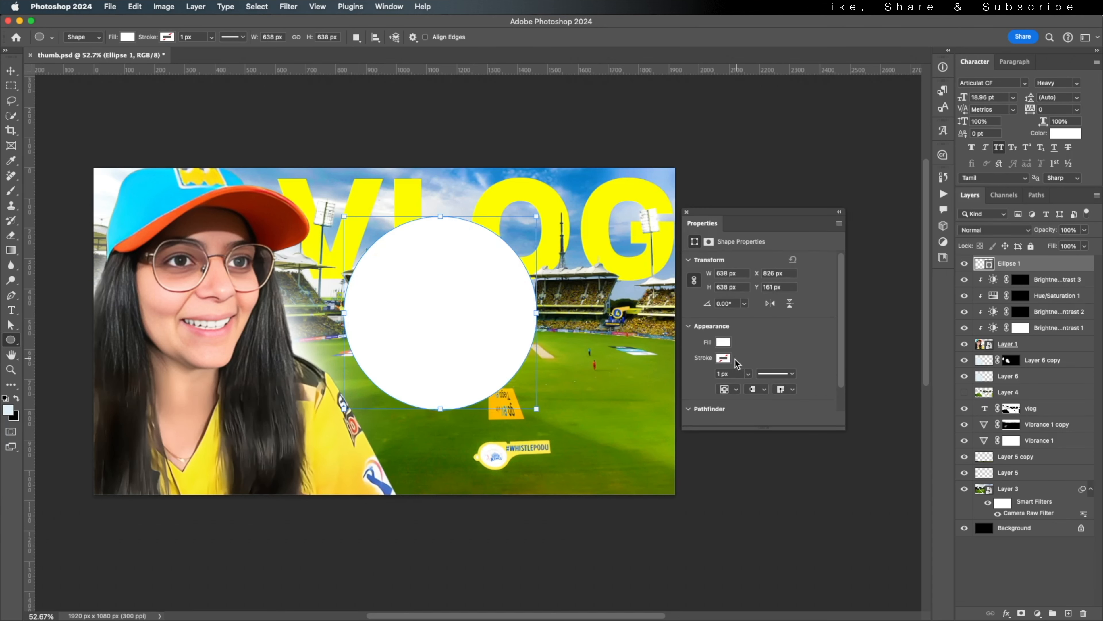
Choose the stroke alignment for the circle and make its stroke colour white
click(776, 374)
click(775, 374)
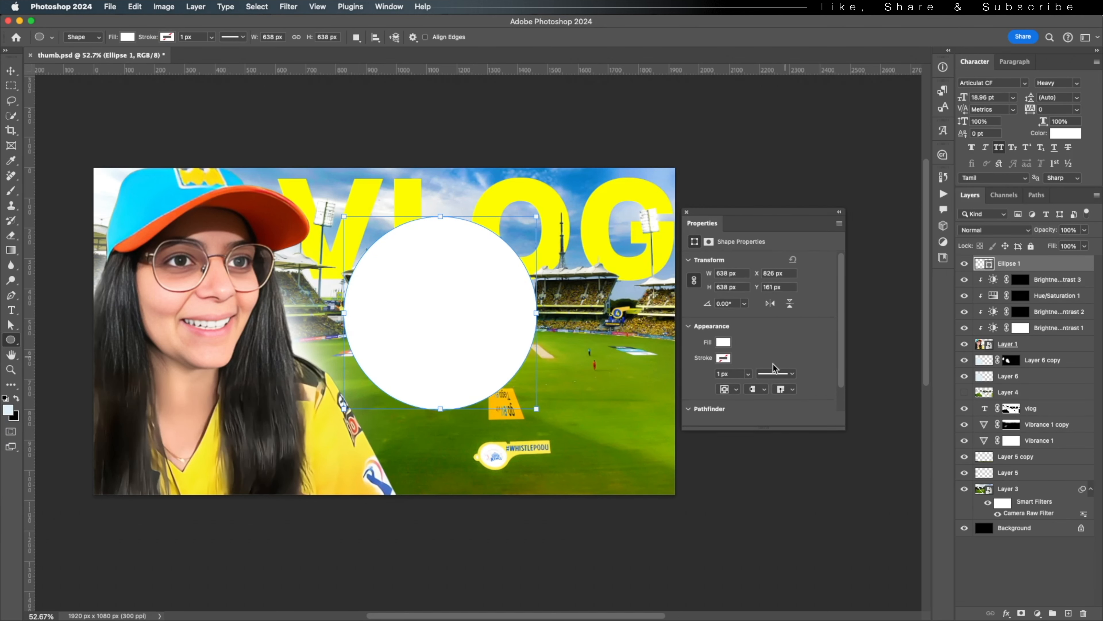
click(735, 390)
click(735, 400)
click(723, 358)
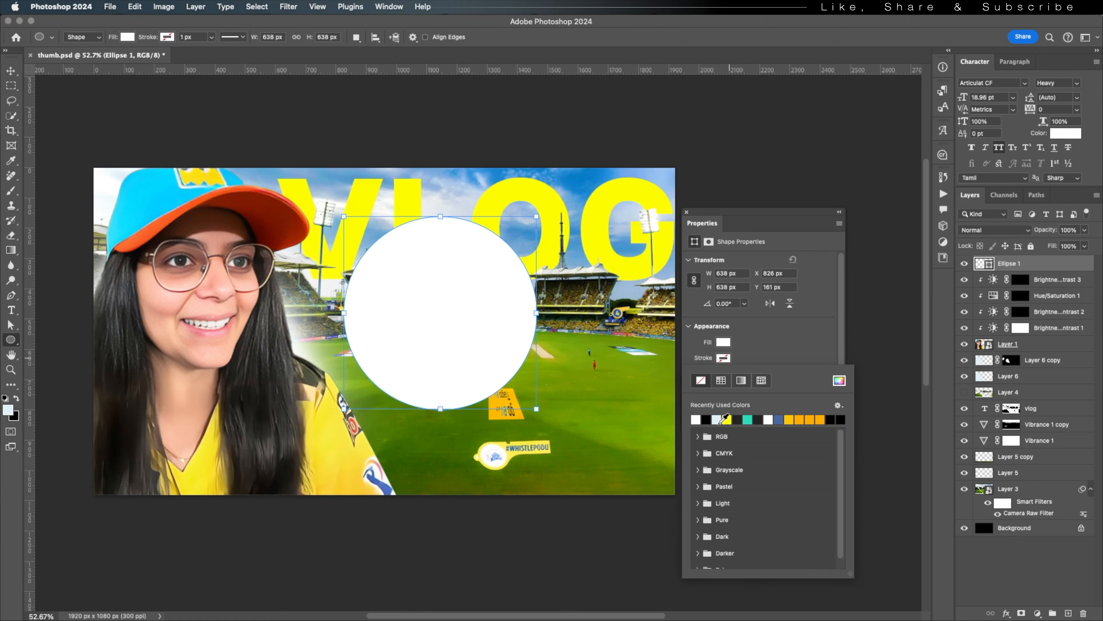
click(696, 419)
click(763, 364)
Try stroke widths of 5 px and 7 px on the circle, and settle on 9 px
click(732, 372)
text(5)
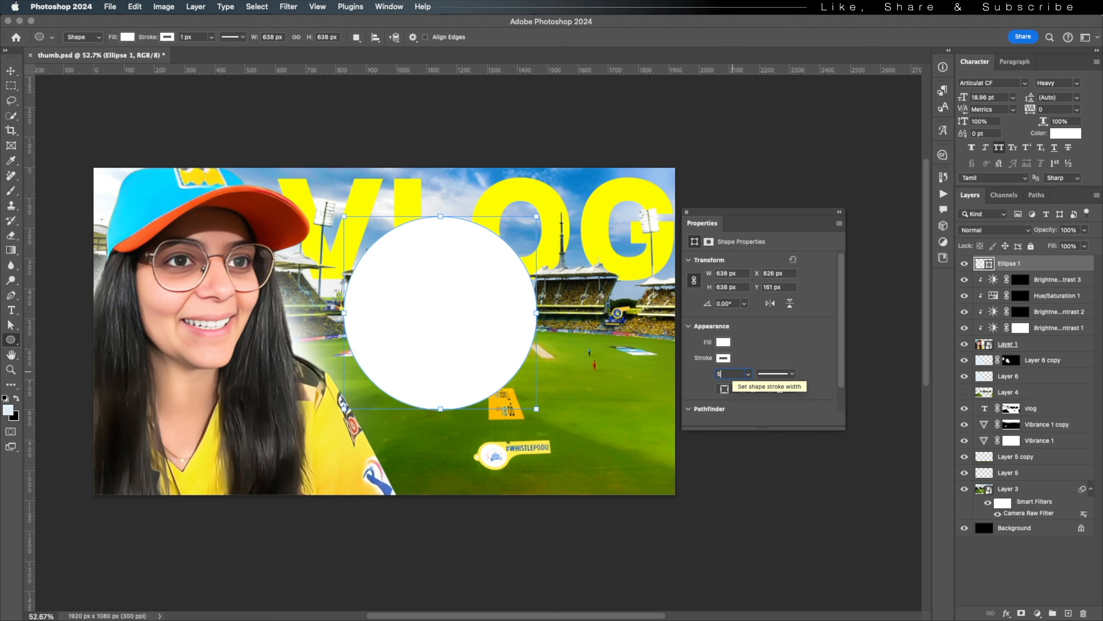
key(Return)
click(733, 371)
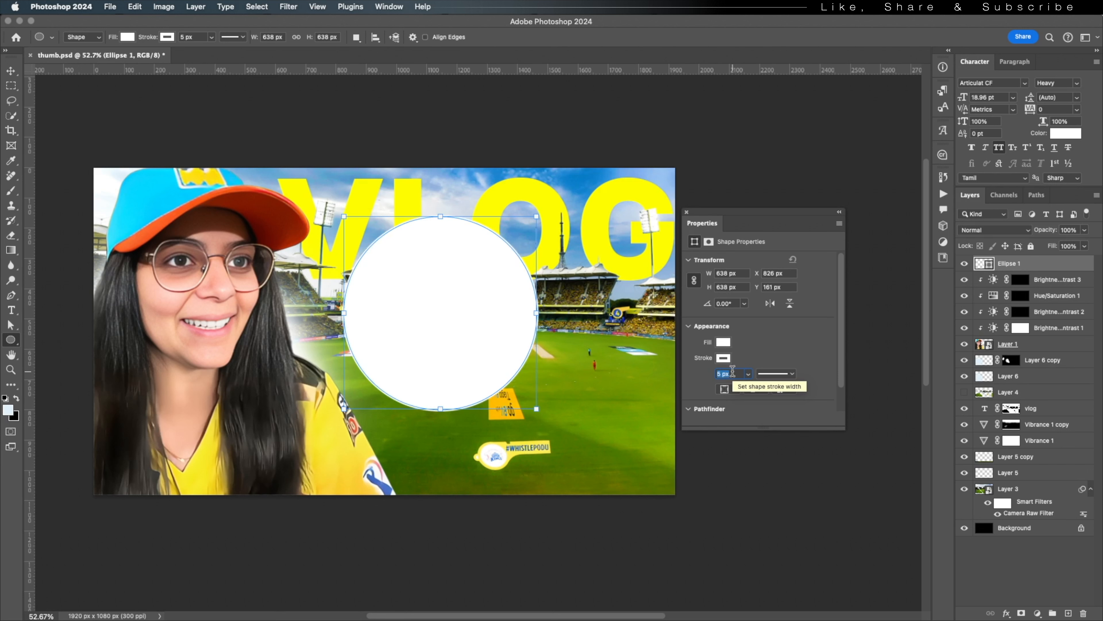
text(7)
key(Return)
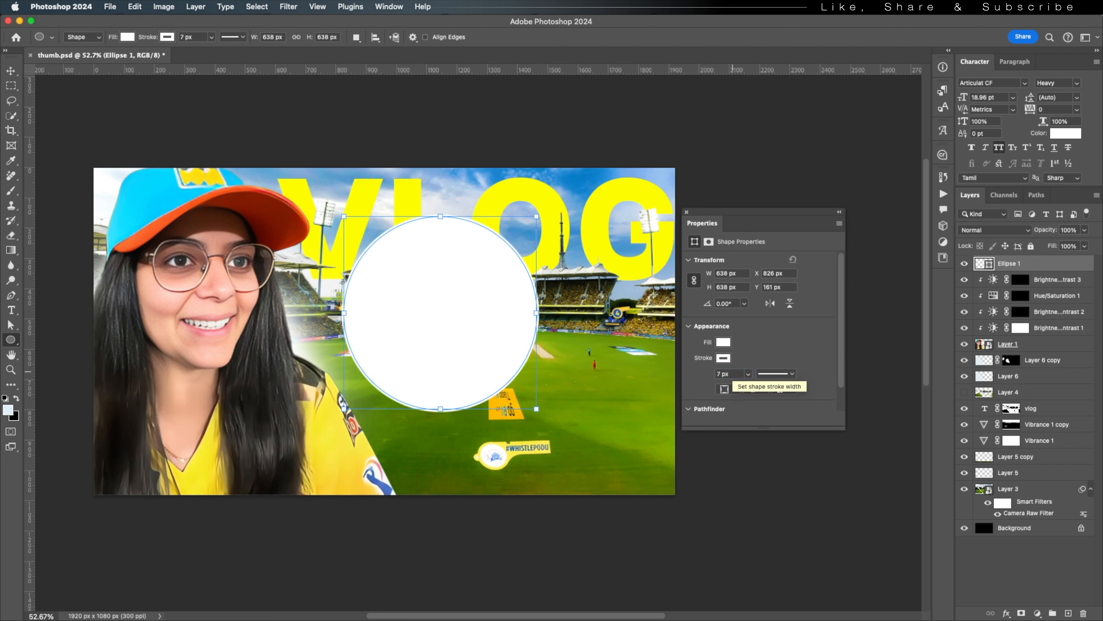
click(733, 372)
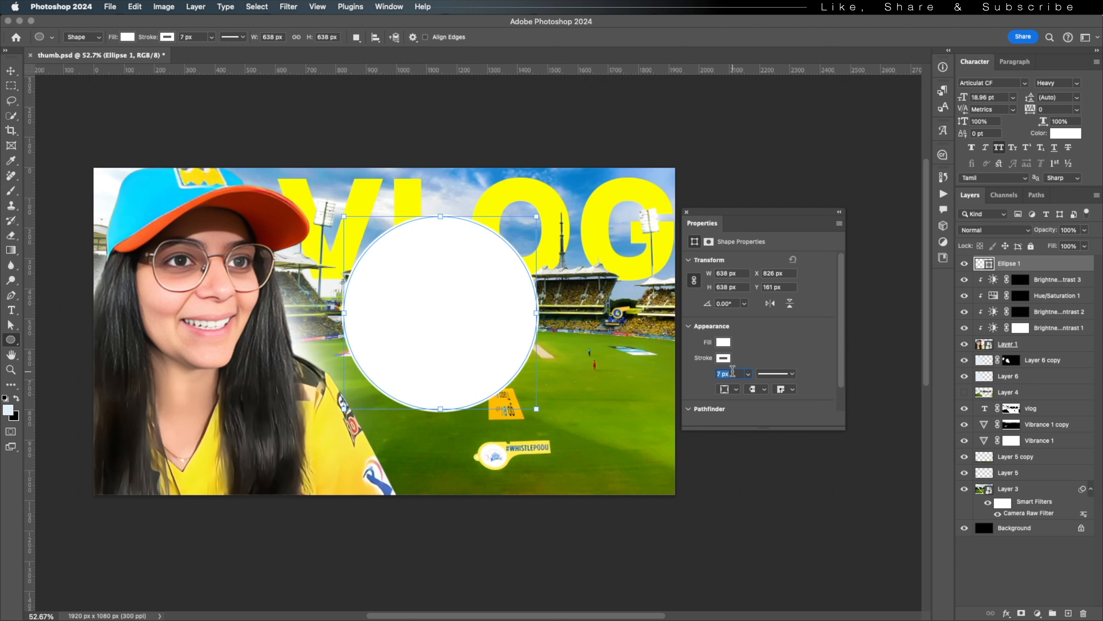
text(9)
key(Return)
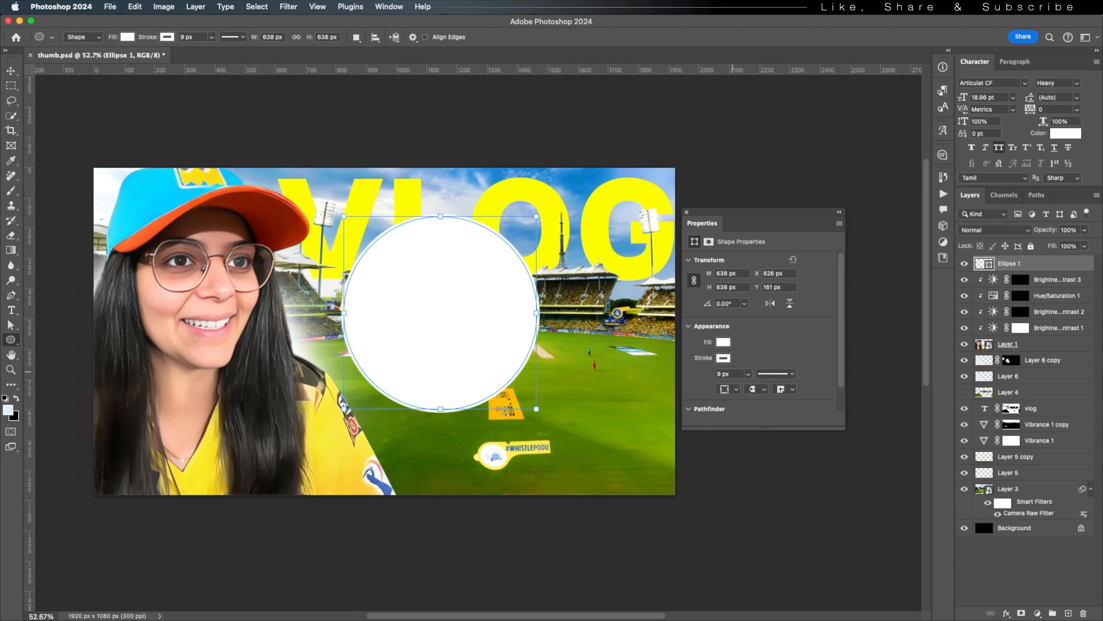
Move the circle down over the cricket field, beside the woman's shoulder
click(686, 212)
key(v)
drag(455, 286, 500, 327)
scroll(364, 346, up, 1)
Switch to Chrome and bring the MS Dhoni batting photo from the Google Images results into the Photoshop thumbnail
key(super+Tab)
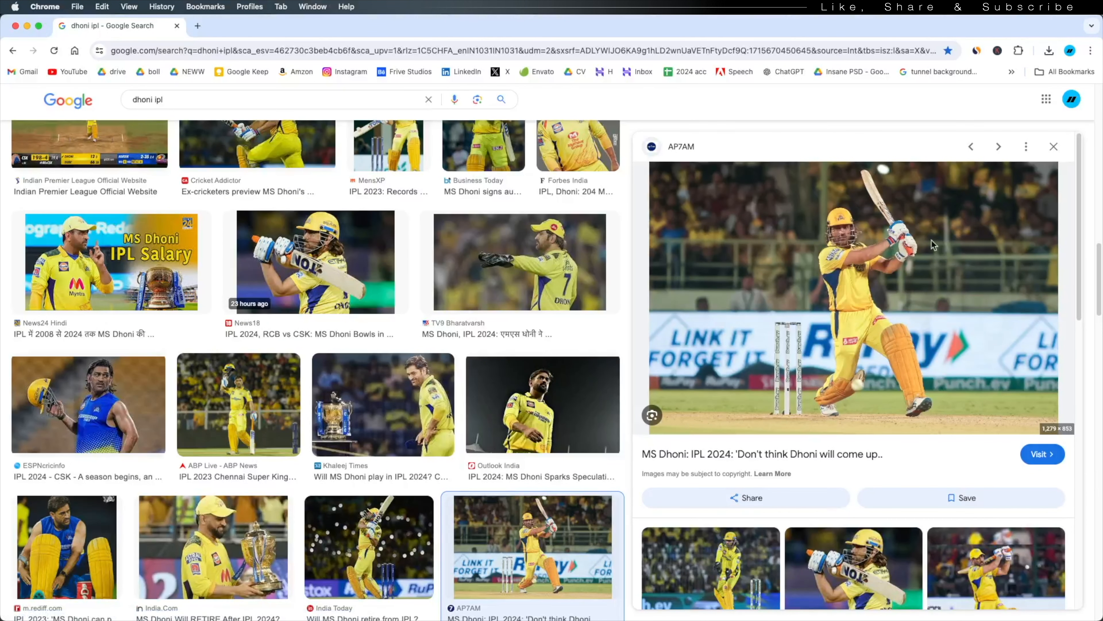
drag(823, 296, 334, 344)
key(super+Tab)
drag(416, 347, 514, 362)
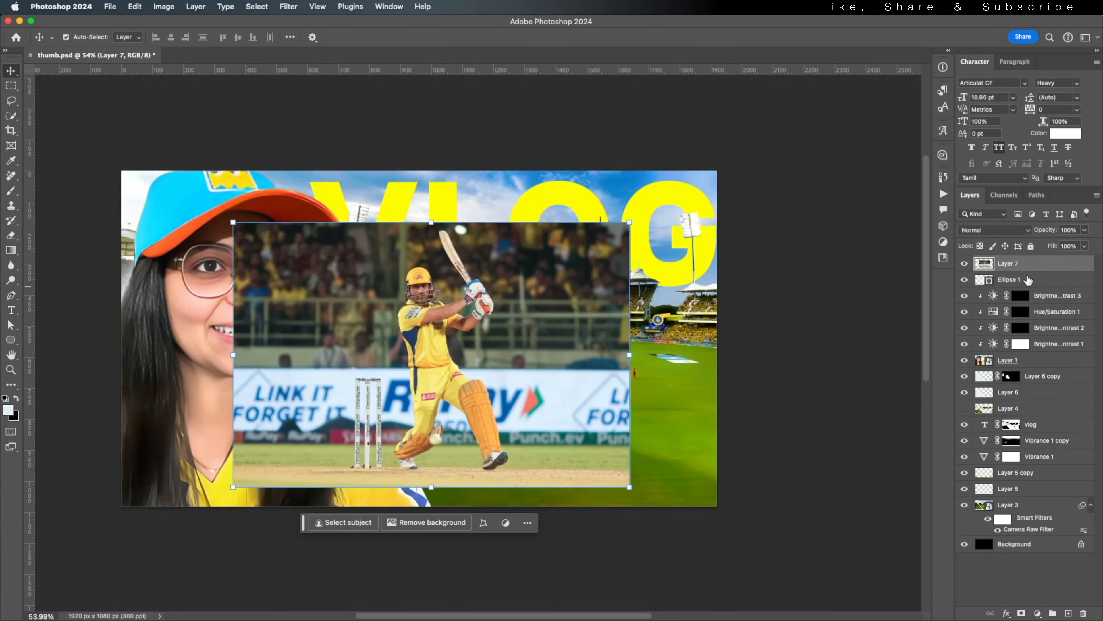
Clip the batting photo to the circle, then enlarge and position it so the batsman's upper body fills the circle
alt+click(1032, 270)
drag(599, 385, 748, 386)
drag(539, 339, 491, 388)
drag(806, 401, 794, 447)
drag(481, 324, 486, 315)
drag(483, 268, 485, 252)
key(Return)
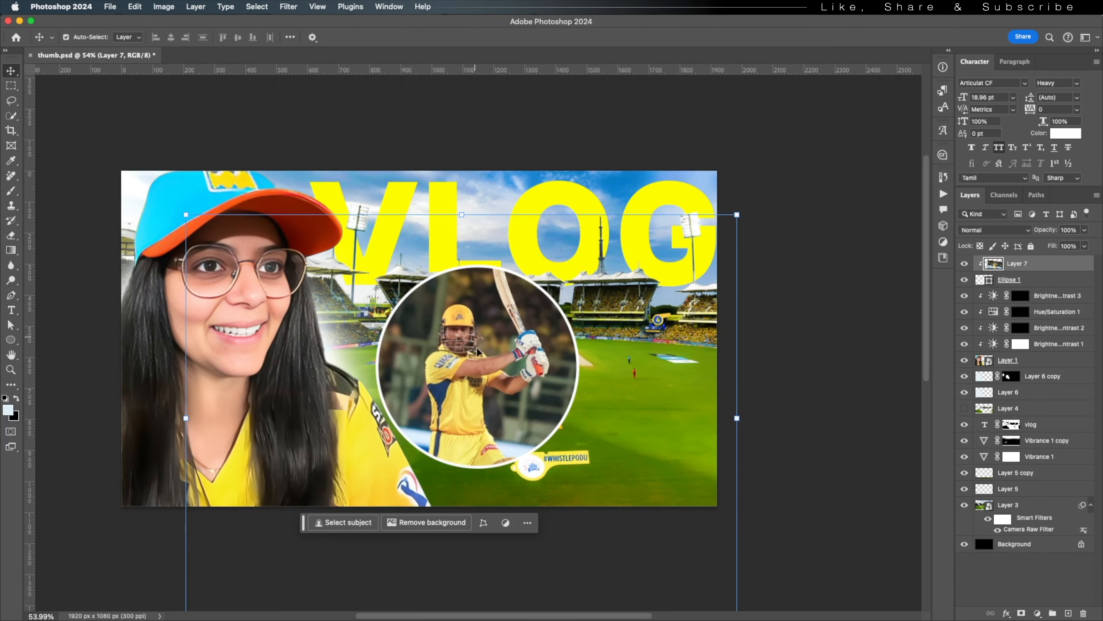
Brighten the batting photo with a Brightness/Contrast adjustment clipped inside the circle
scroll(485, 361, up, 3)
scroll(450, 354, up, 2)
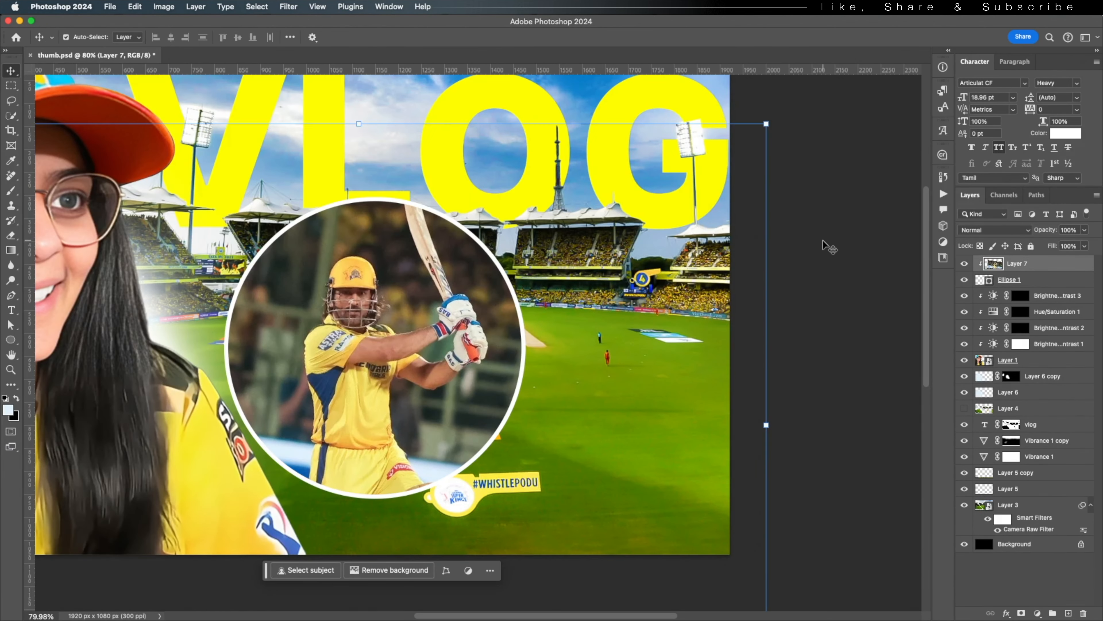
click(1038, 613)
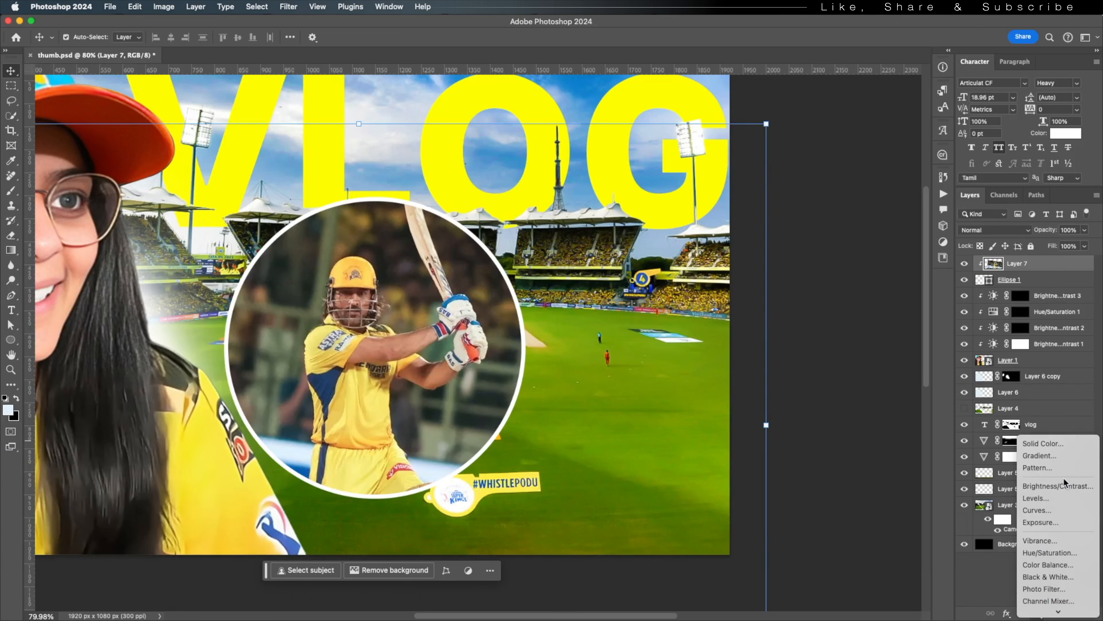
click(1059, 486)
click(758, 418)
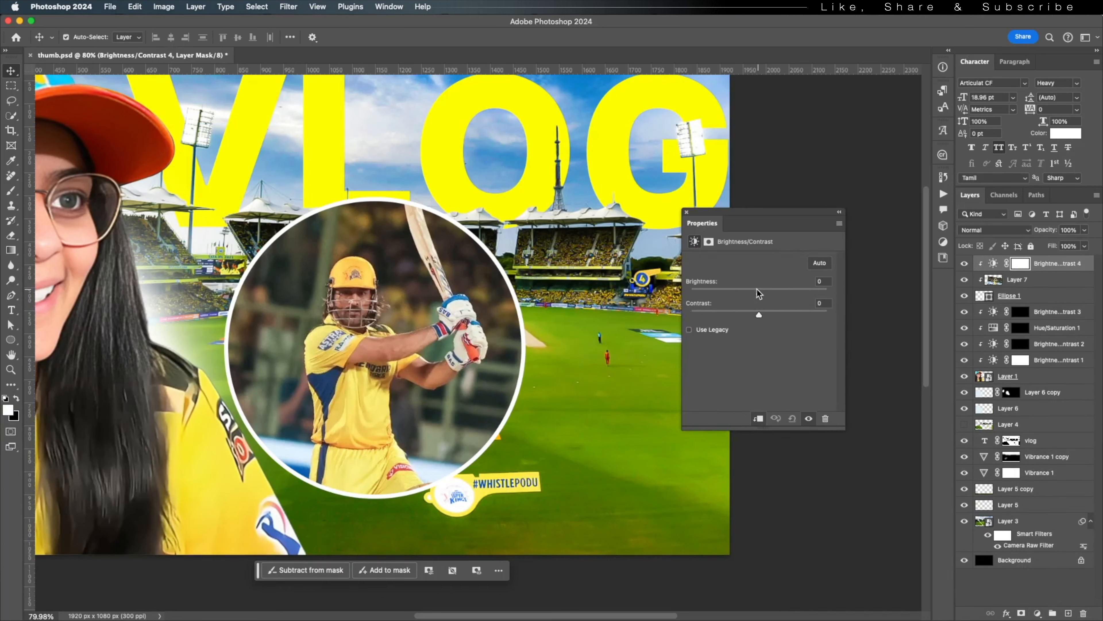
drag(760, 295, 781, 313)
click(686, 211)
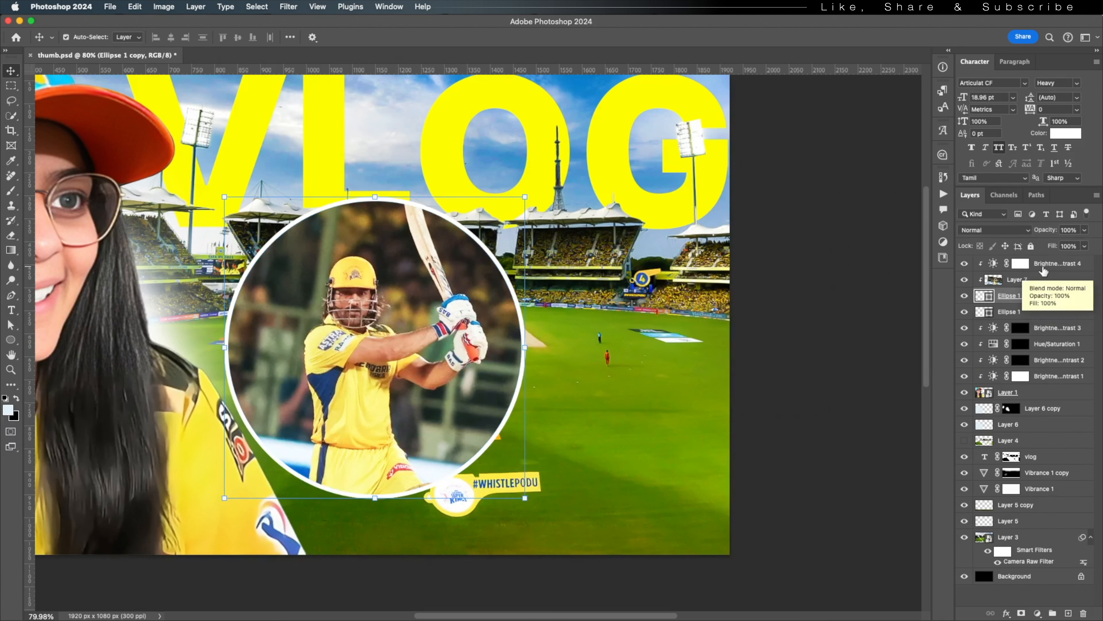
Convert the duplicated circle, the batting photo and its Brightness/Contrast adjustment into one smart object
shift+click(1044, 266)
right_click(1044, 262)
click(958, 480)
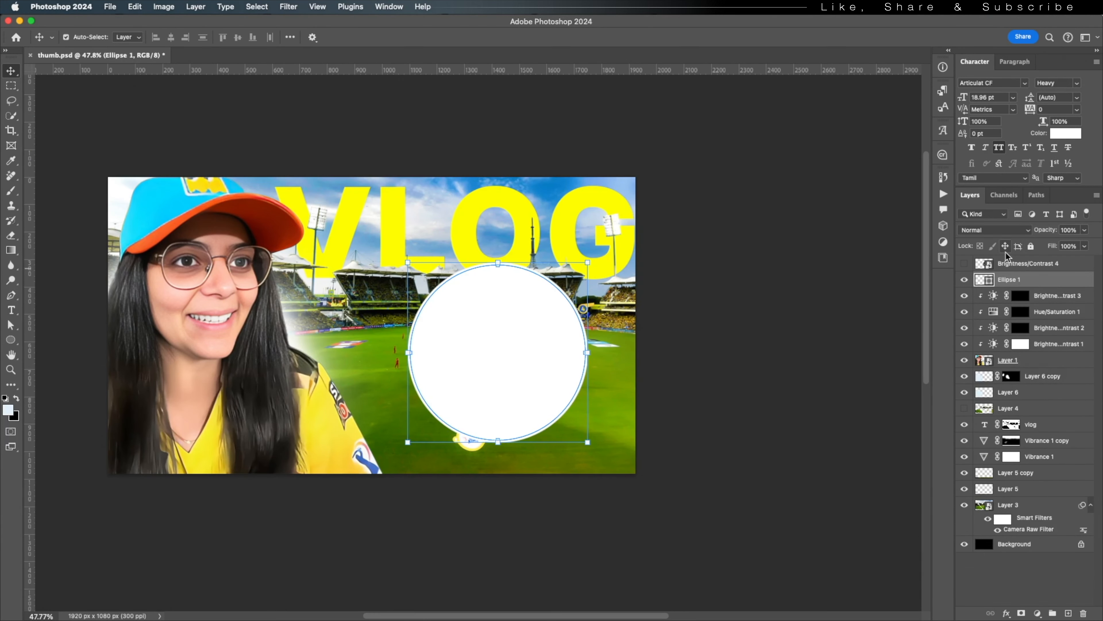
Hide the batting circle, then place the selfie photo at about 14% scale, clipped to the remaining white circle
click(964, 263)
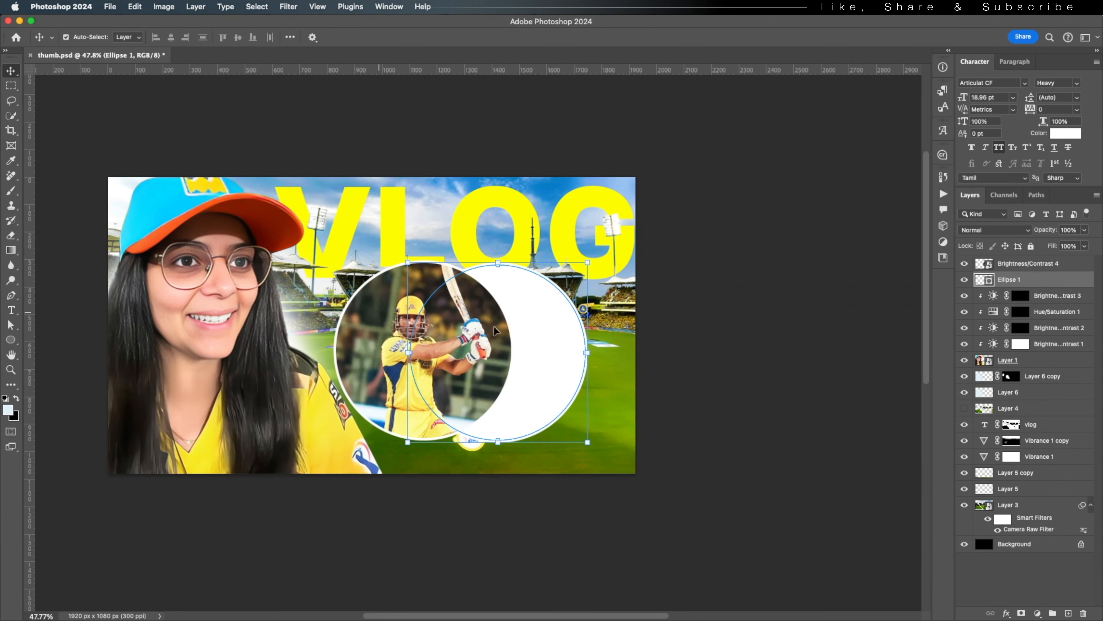
click(964, 263)
scroll(516, 381, up, 2)
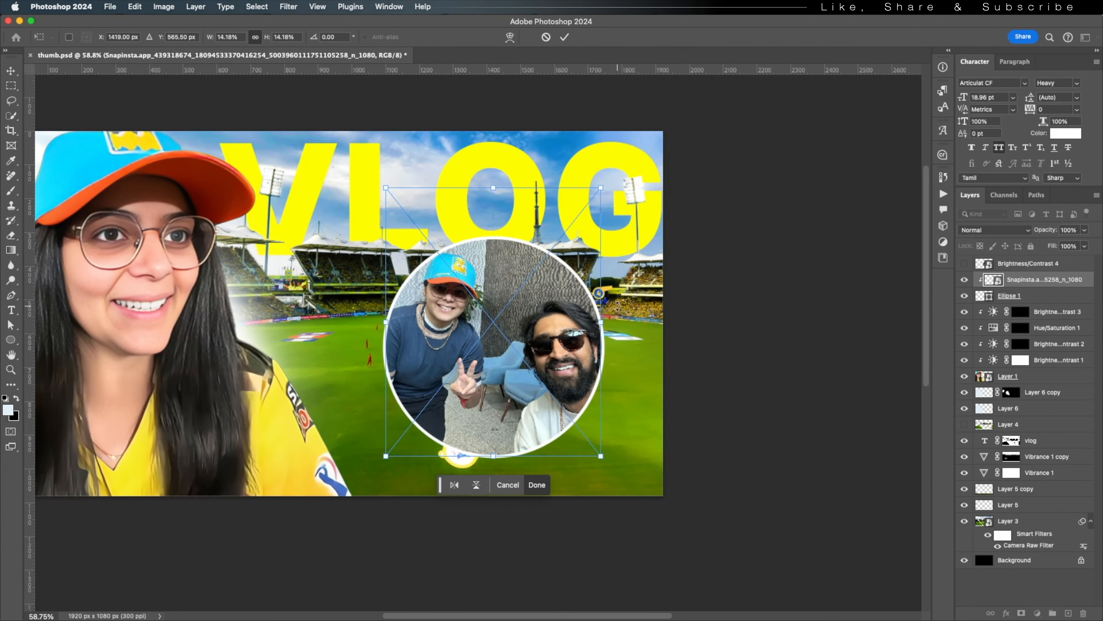
key(Return)
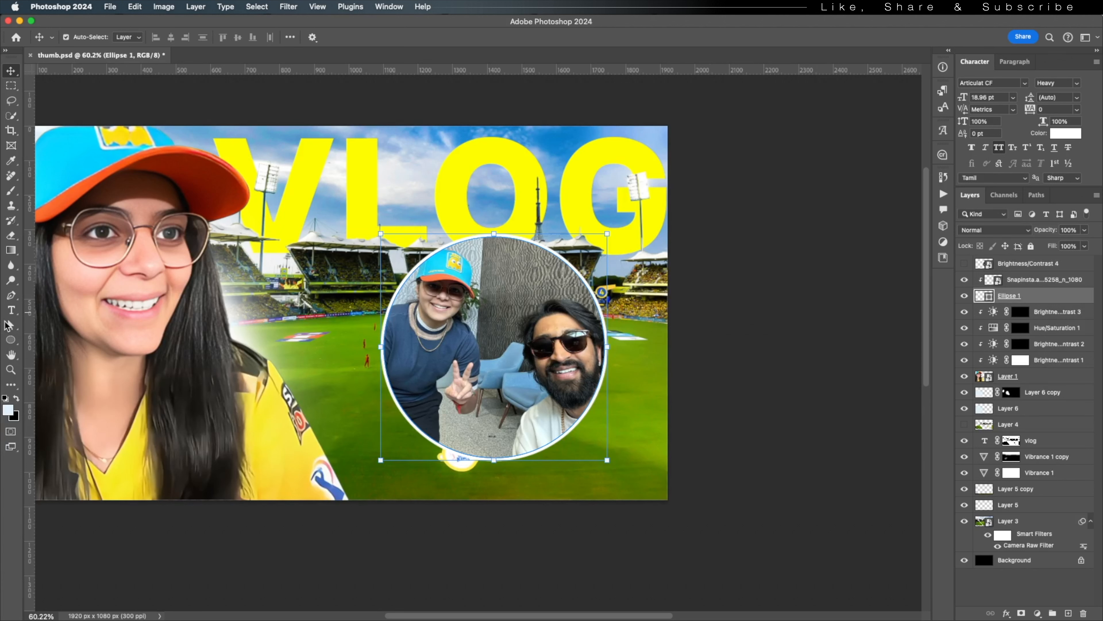
Change the selfie circle's stroke colour to yellow
click(11, 295)
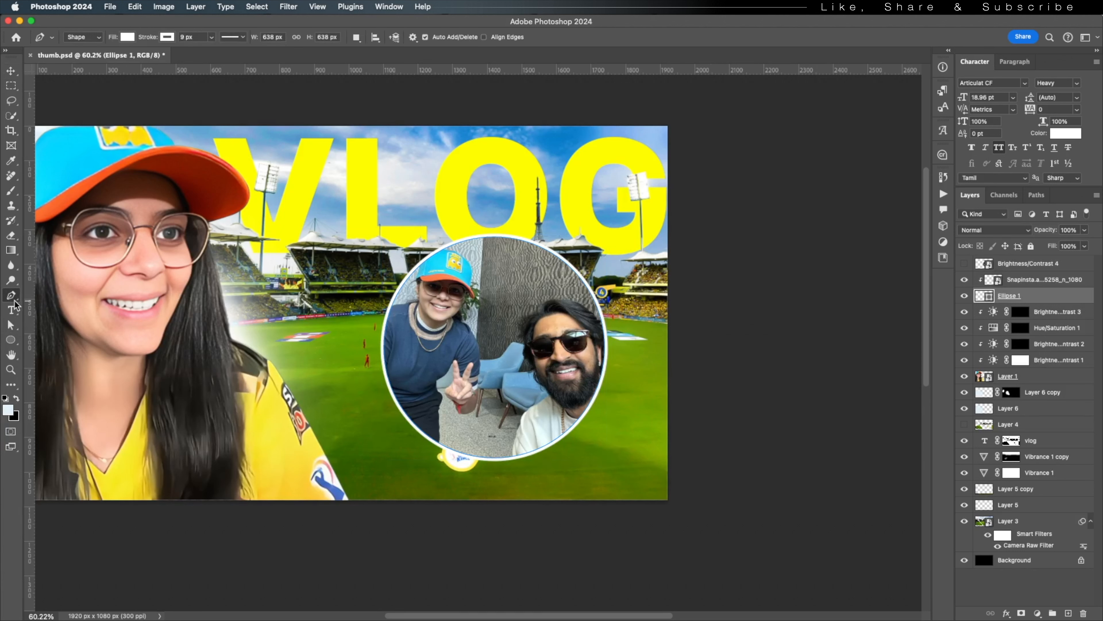
click(169, 42)
click(129, 96)
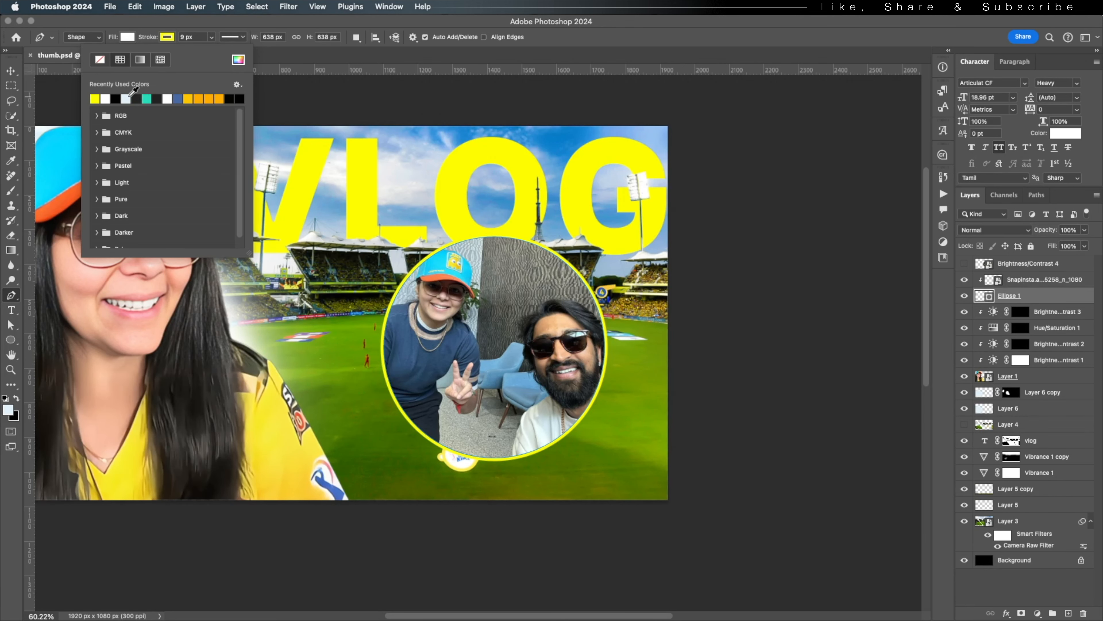
click(10, 73)
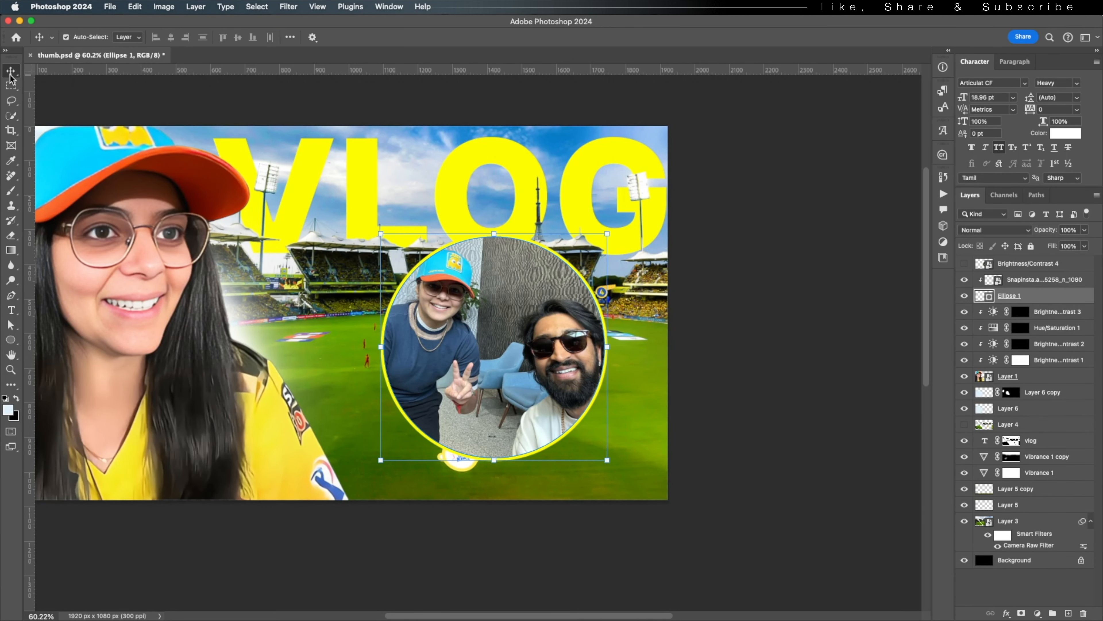
Convert the selfie photo and its yellow-outlined circle into one smart object
scroll(531, 337, right, 2)
click(1043, 280)
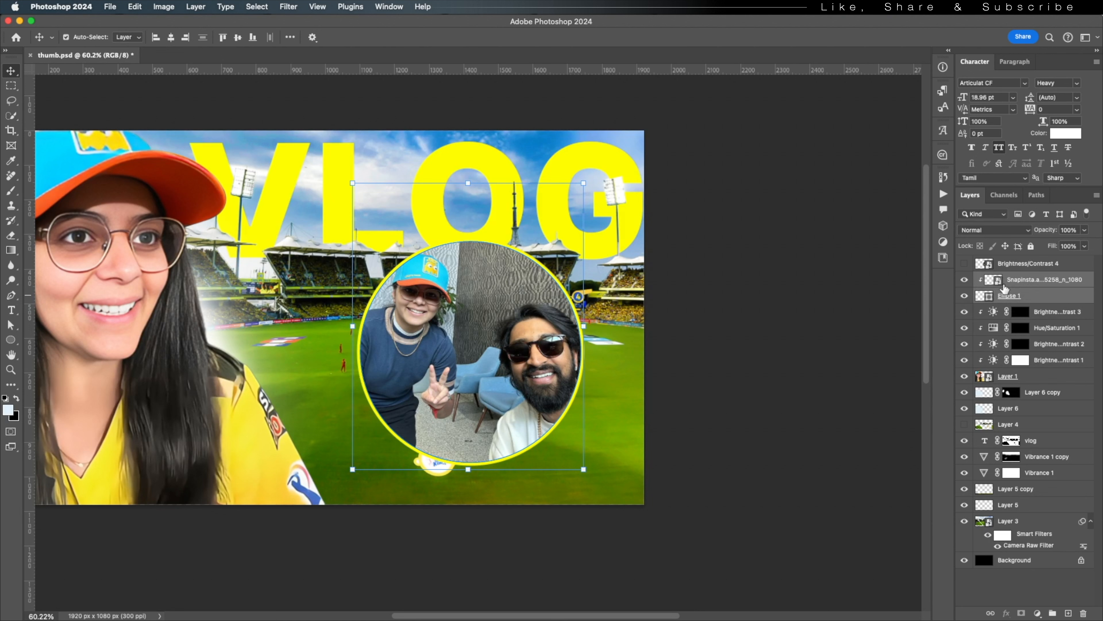
right_click(1028, 283)
click(923, 498)
Shrink the selfie circle, tilt it clockwise and move it to the lower-right corner of the thumbnail
key(super+t)
drag(584, 353, 545, 354)
drag(576, 318, 577, 359)
drag(504, 335, 593, 398)
key(Return)
Show the batting circle again, scale it to about 90%, rotate it about 12° and position it beside the woman's shoulder
click(964, 263)
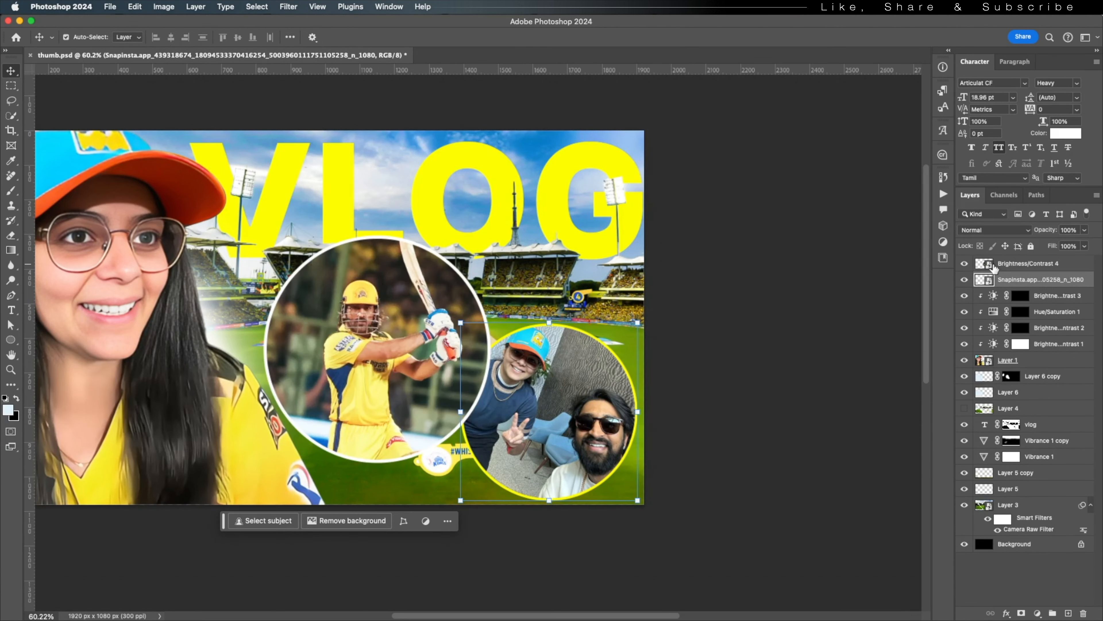
click(999, 263)
key(super+t)
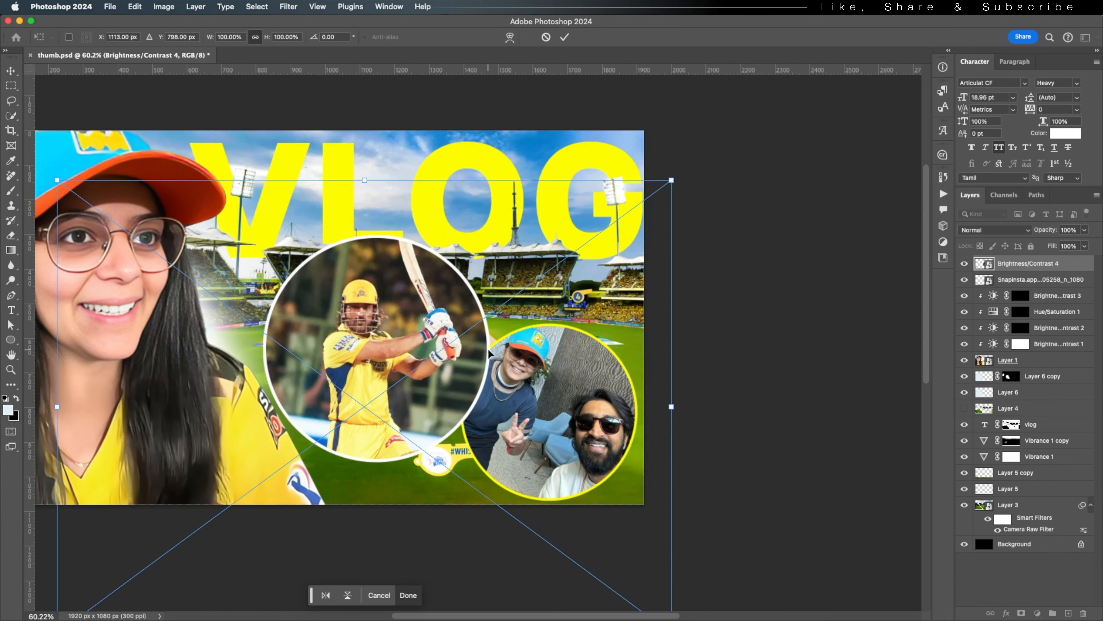
drag(672, 405, 609, 405)
drag(645, 366, 646, 433)
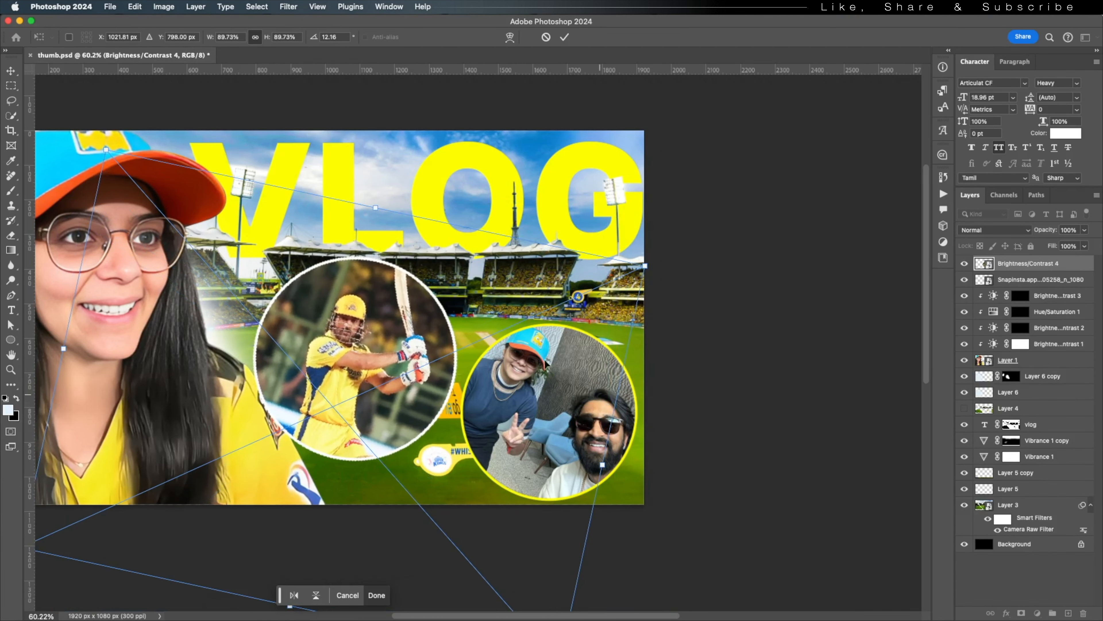
drag(491, 343, 470, 348)
key(Return)
Add a black drop shadow to the batting circle with 52% opacity and 23 px size, adjusting its angle
scroll(726, 348, up, 2)
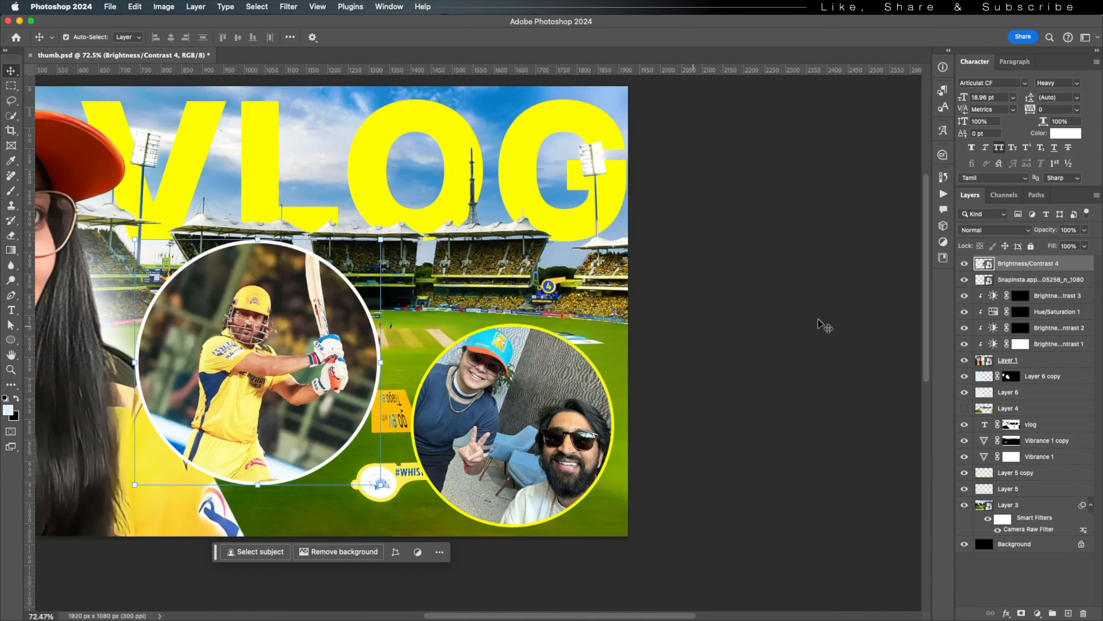
double_click(1071, 265)
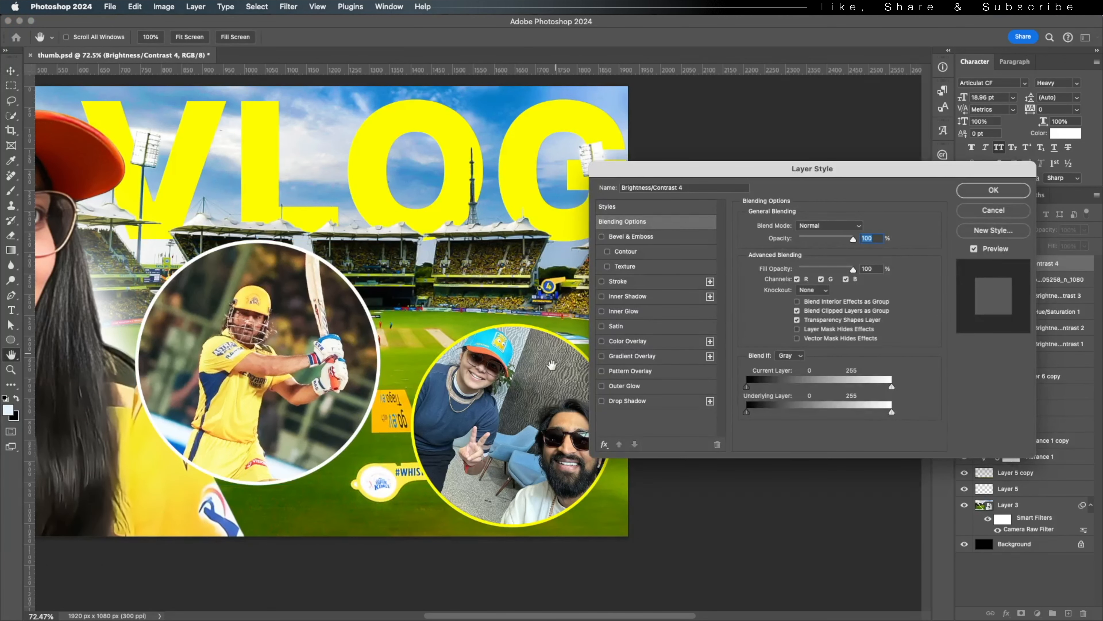
click(667, 402)
drag(772, 246, 768, 307)
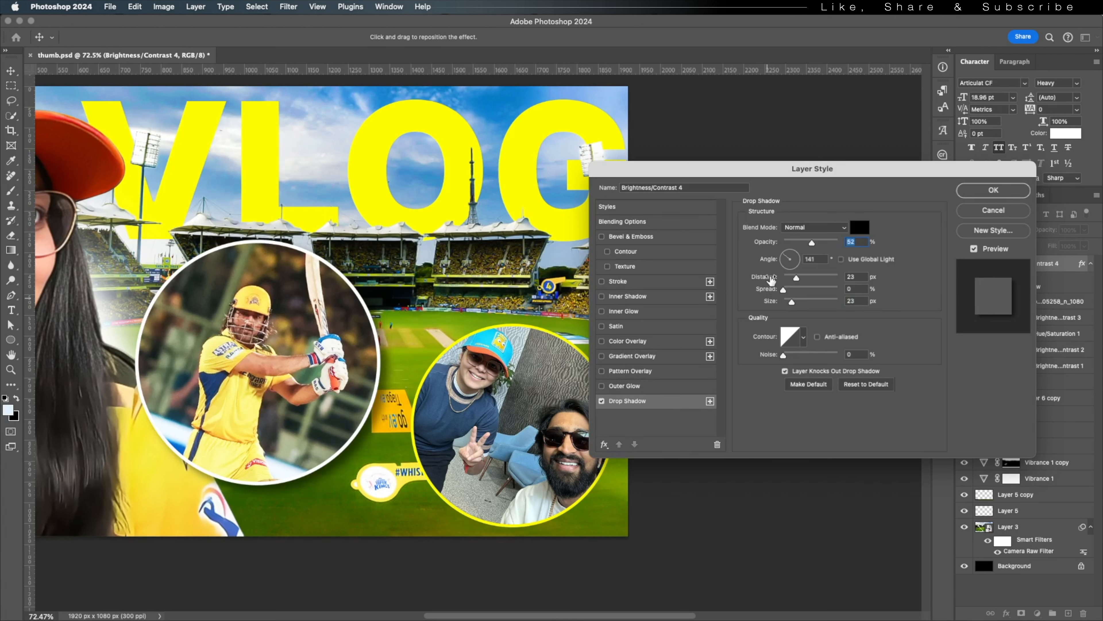
click(789, 258)
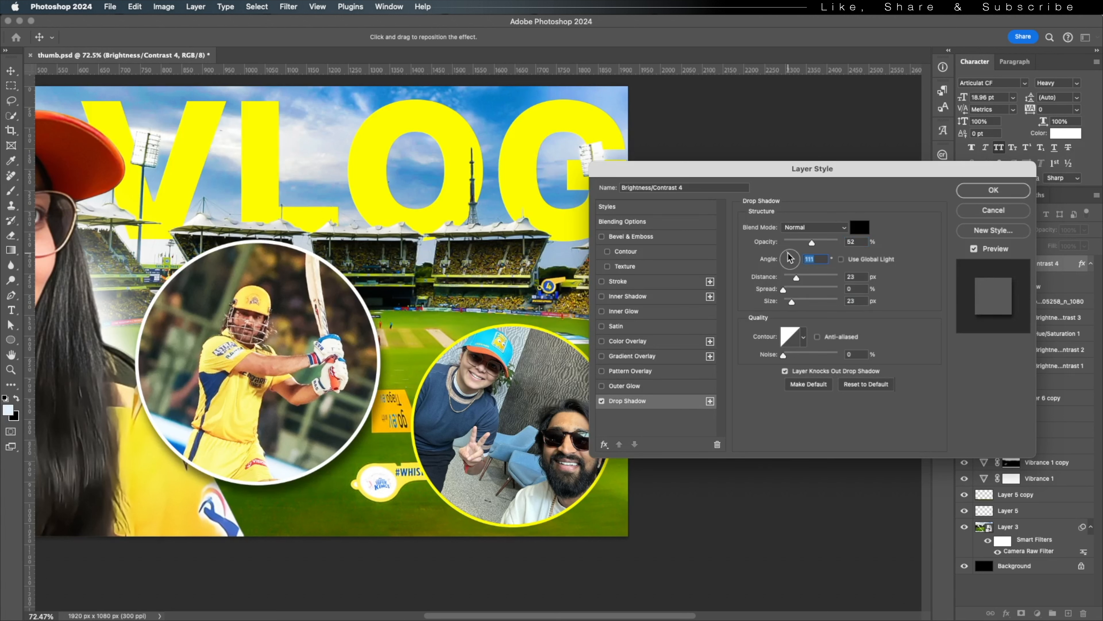
drag(777, 279, 765, 251)
key(Return)
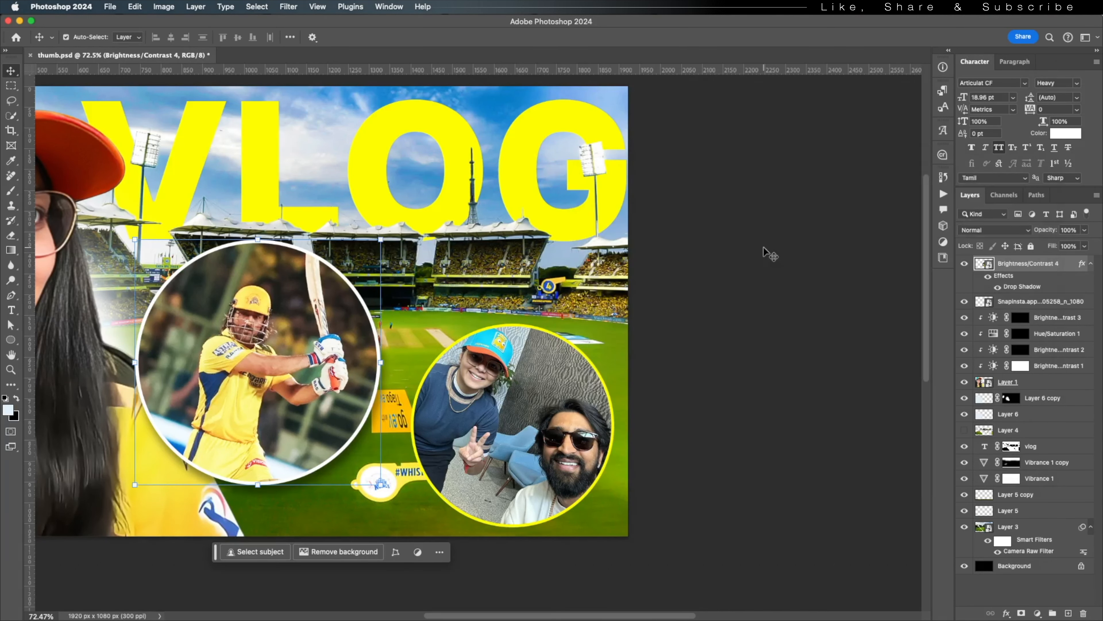
Copy the batting circle's layer style and paste it onto the selfie circle
right_click(1014, 270)
click(925, 582)
click(1024, 302)
right_click(1023, 306)
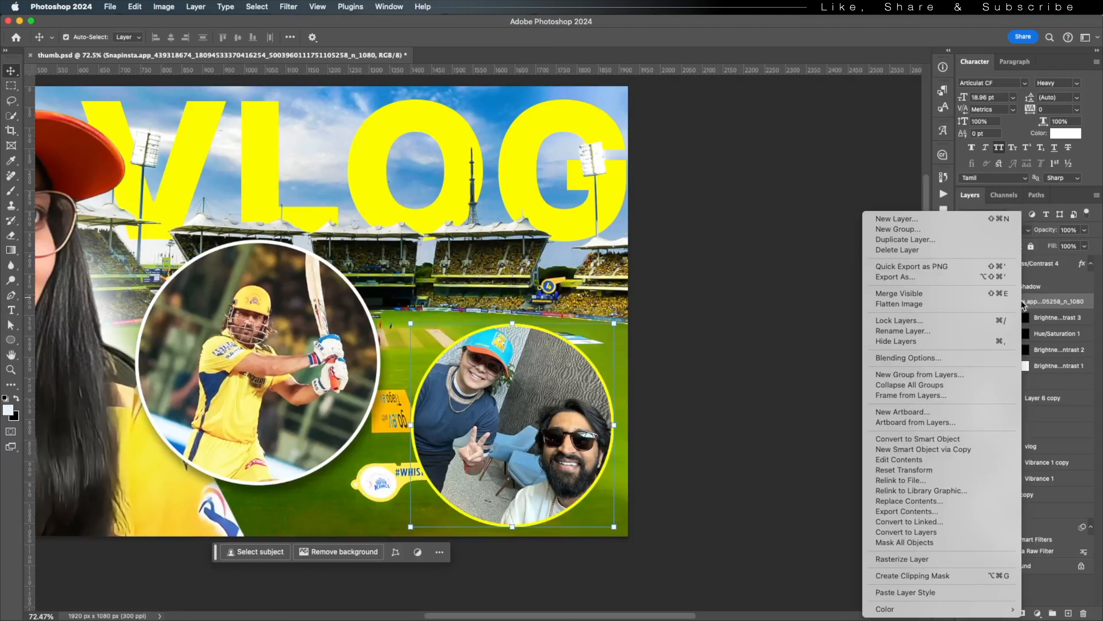
click(905, 592)
click(747, 437)
scroll(343, 307, down, 3)
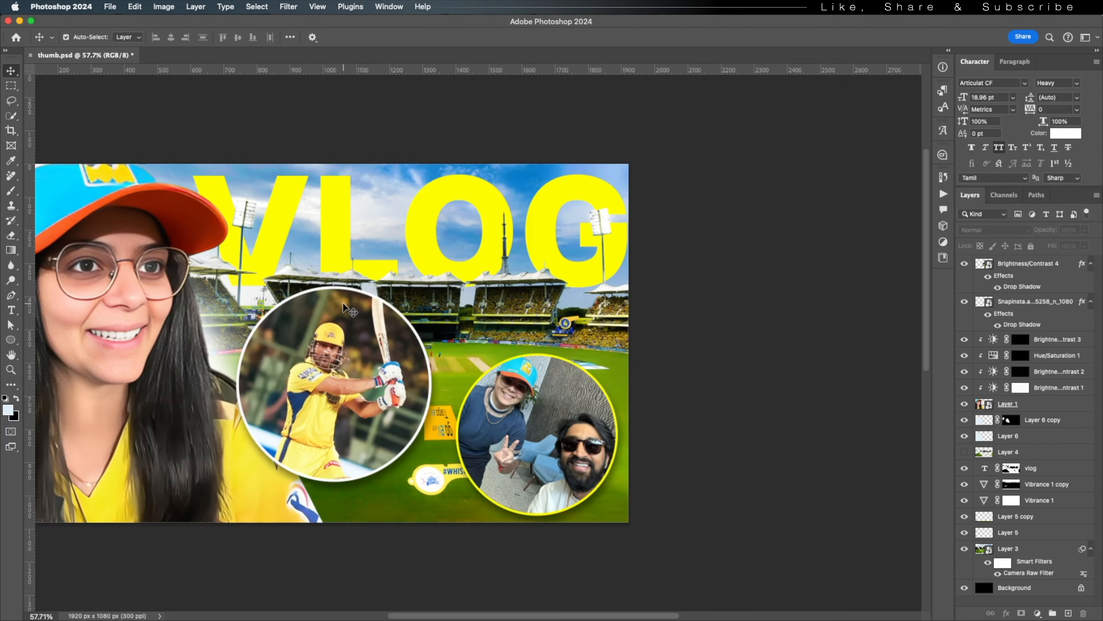
scroll(392, 322, down, 2)
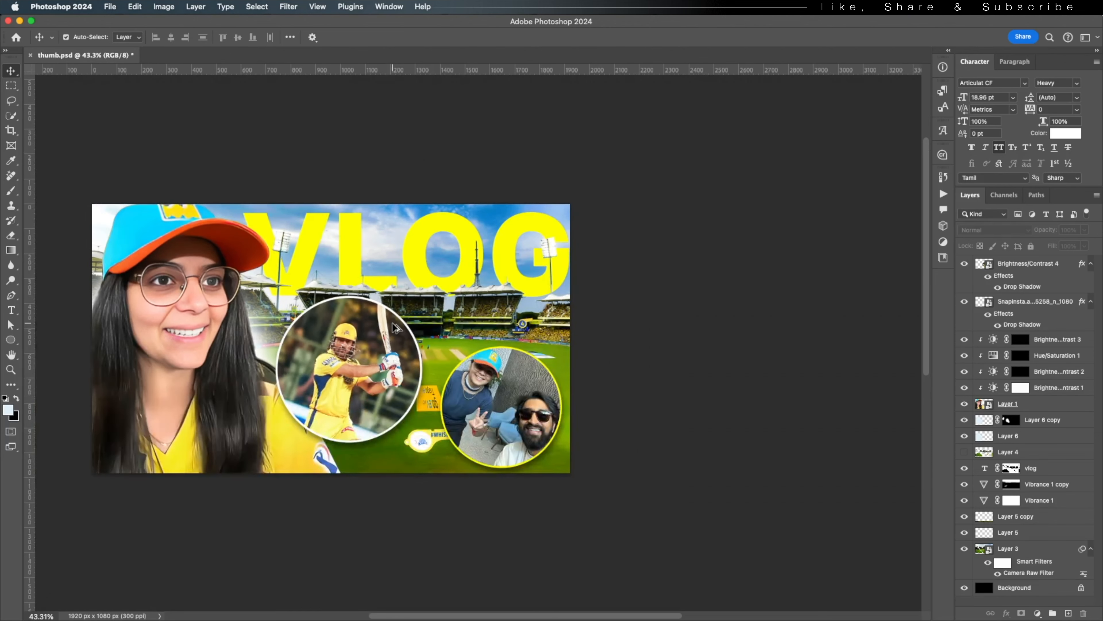
Move the selfie circle slightly left, away from the thumbnail's right edge
scroll(392, 323, up, 2)
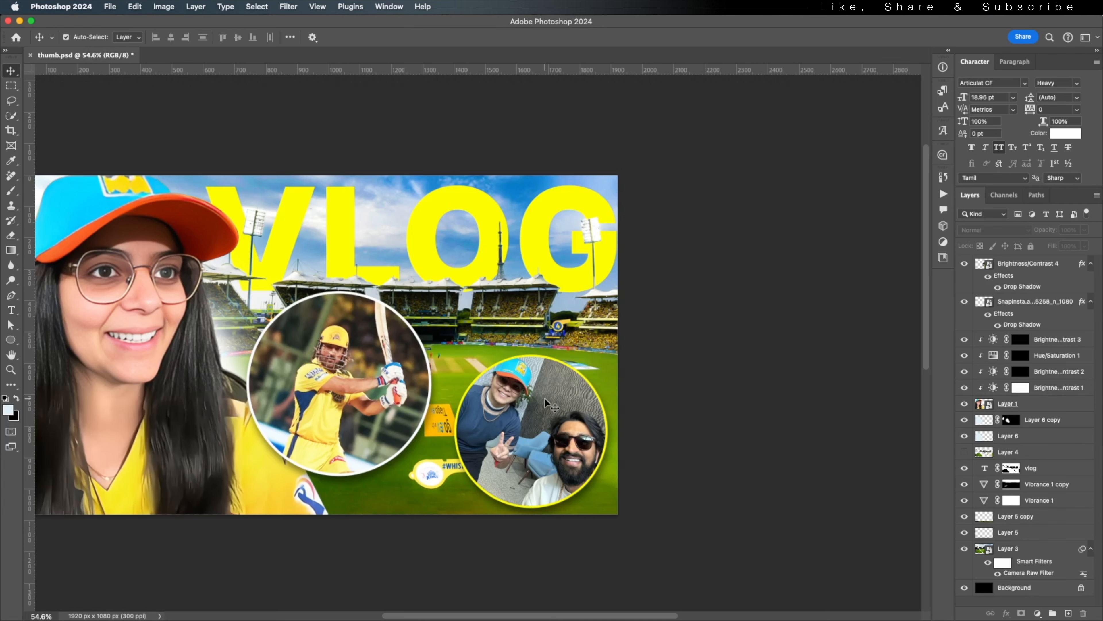
drag(544, 398, 538, 396)
click(702, 382)
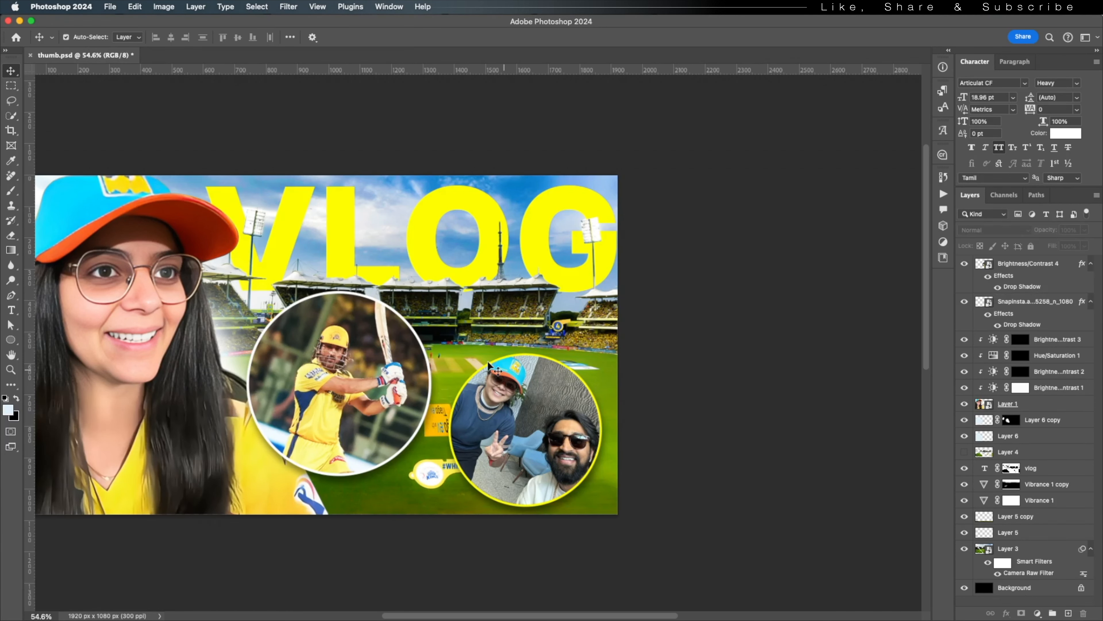
Add yellow text reading "MET KRUNAL PANDYA" on two lines over the selfie circle
scroll(482, 360, up, 2)
key(t)
click(550, 500)
text(MET)
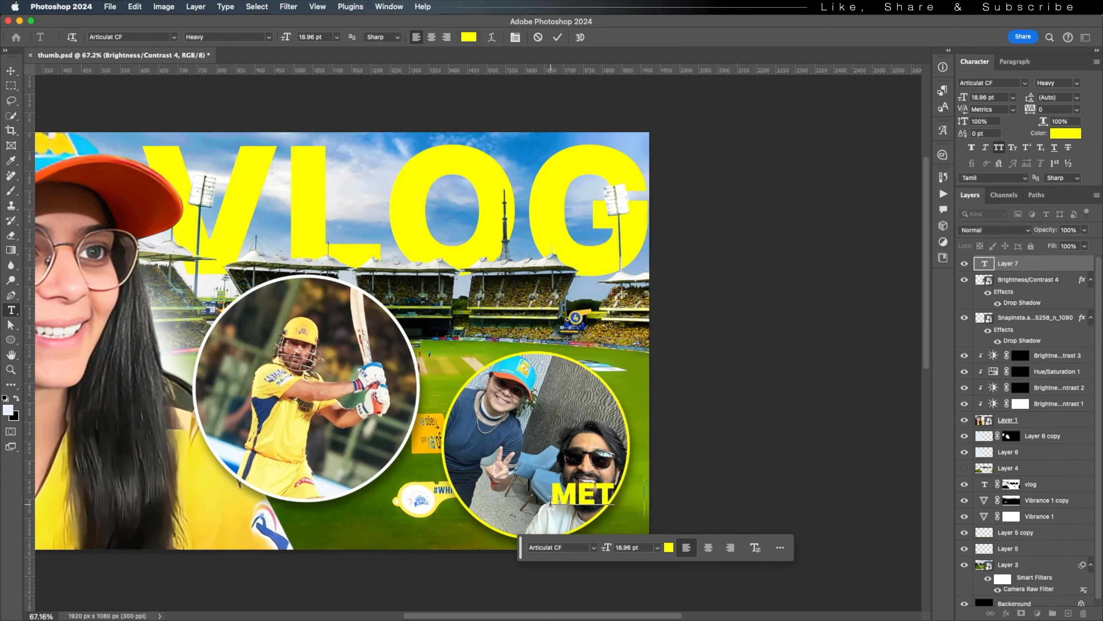
text( krunal)
key(Return)
text(pandya)
key(super+Return)
Move the text to the upper part of the selfie circle and tighten its leading to 17 pt
key(v)
drag(633, 502, 497, 391)
scroll(481, 431, up, 3)
drag(1033, 101, 1023, 101)
Recolour only the word "MET" white in the text over the selfie circle
double_click(392, 401)
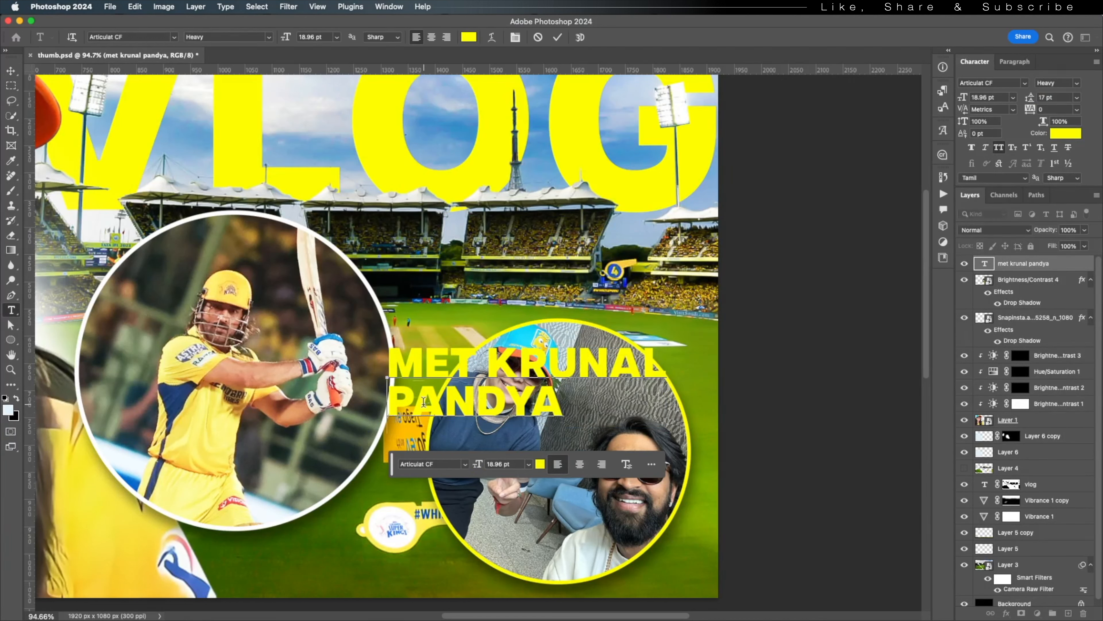
double_click(430, 363)
click(1053, 136)
click(517, 275)
key(Return)
click(581, 37)
Place tilted "28(9)😱" text on the batting circle's top edge, and shrink and tilt the "MET KRUNAL PANDYA" text over the selfie circle
drag(522, 356, 293, 231)
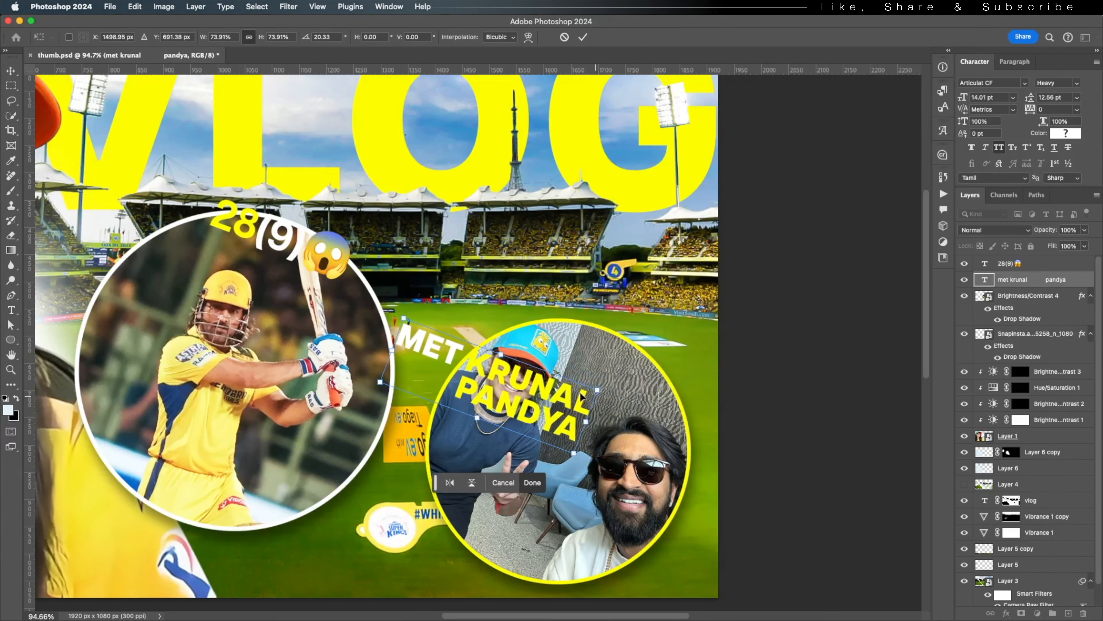
scroll(324, 263, down, 3)
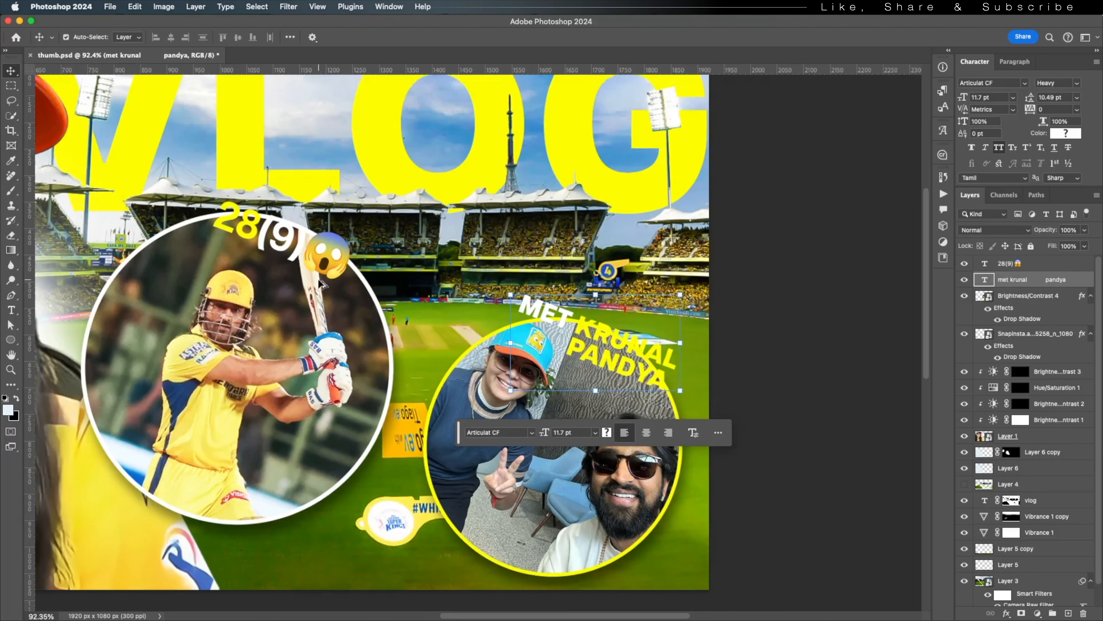
Add a black outside stroke to the "28(9)😱" text and thicken it into a bold outline
click(324, 262)
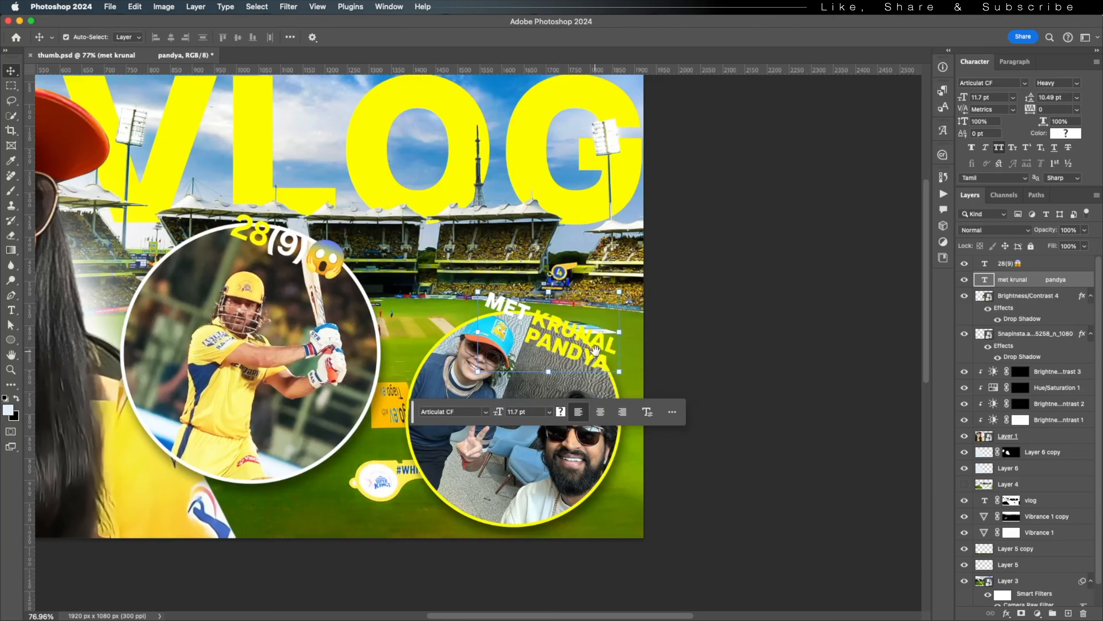
drag(596, 352, 530, 342)
drag(238, 273, 387, 289)
click(415, 281)
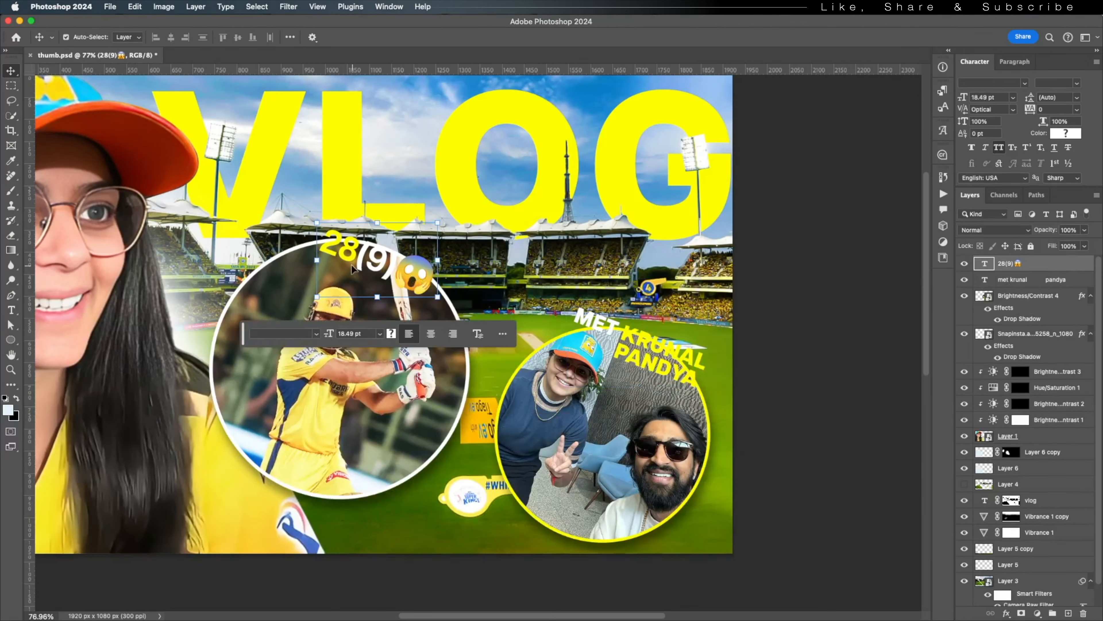
scroll(352, 265, up, 3)
double_click(1042, 266)
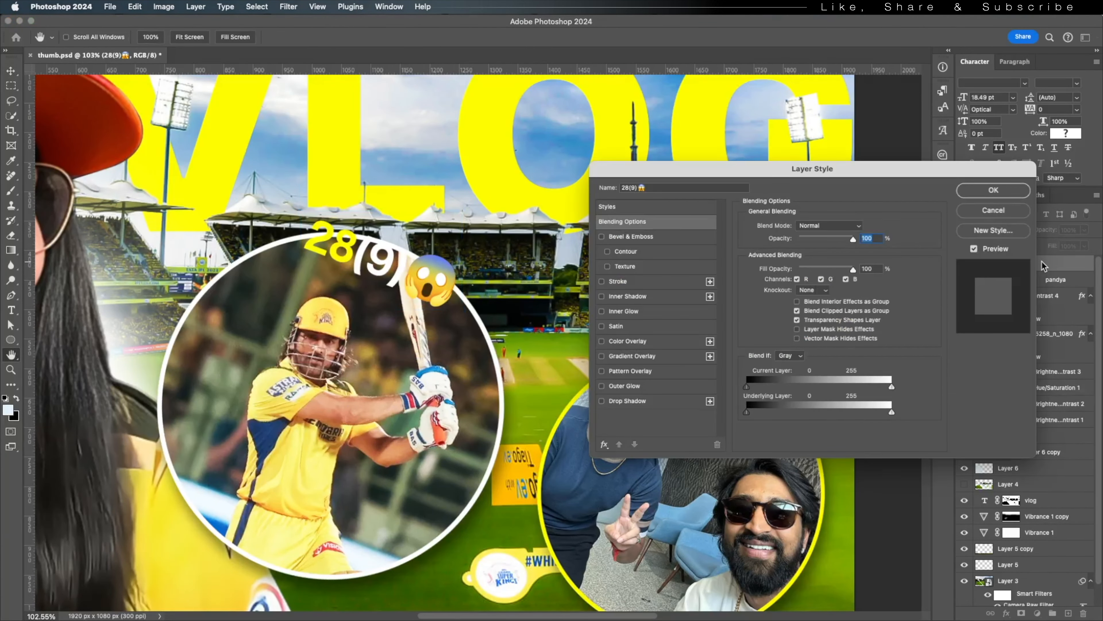
click(651, 283)
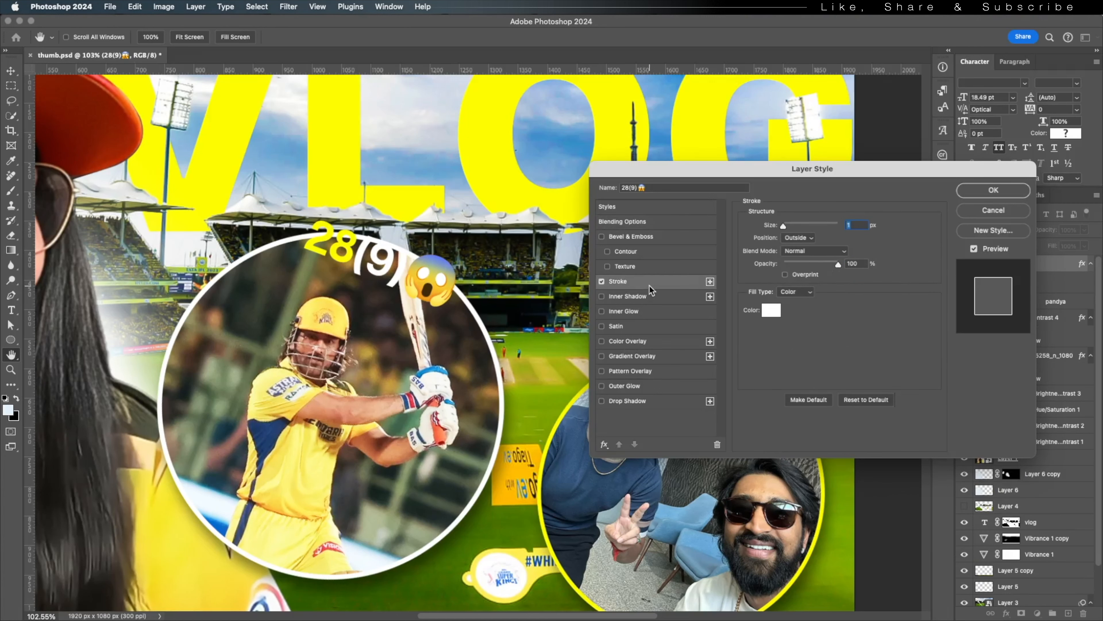
click(774, 317)
text(000000)
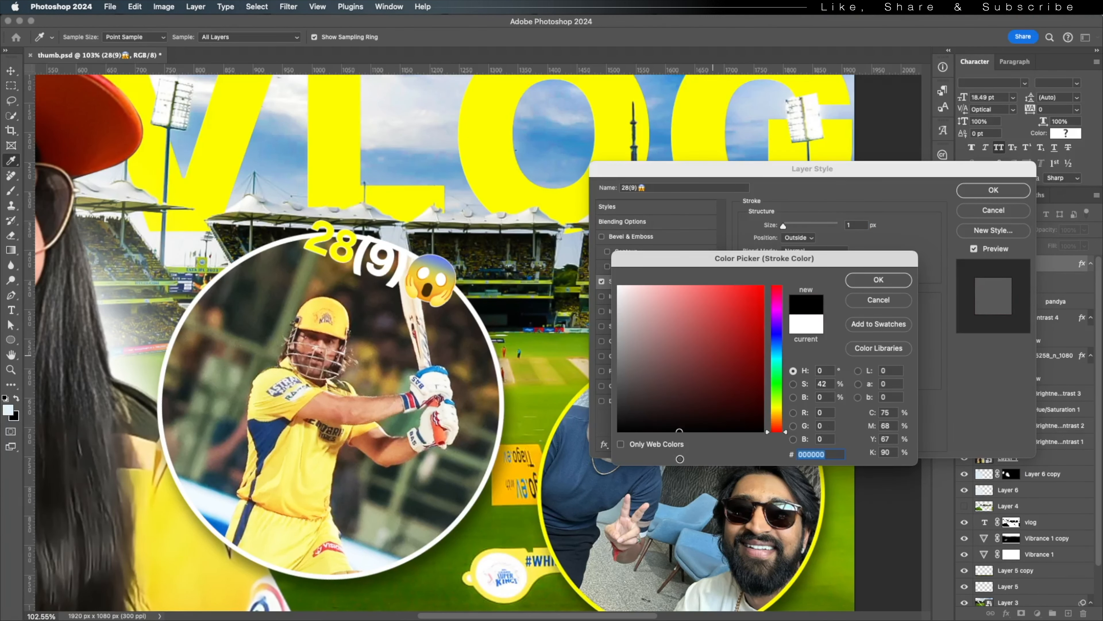
click(877, 280)
drag(773, 233, 777, 231)
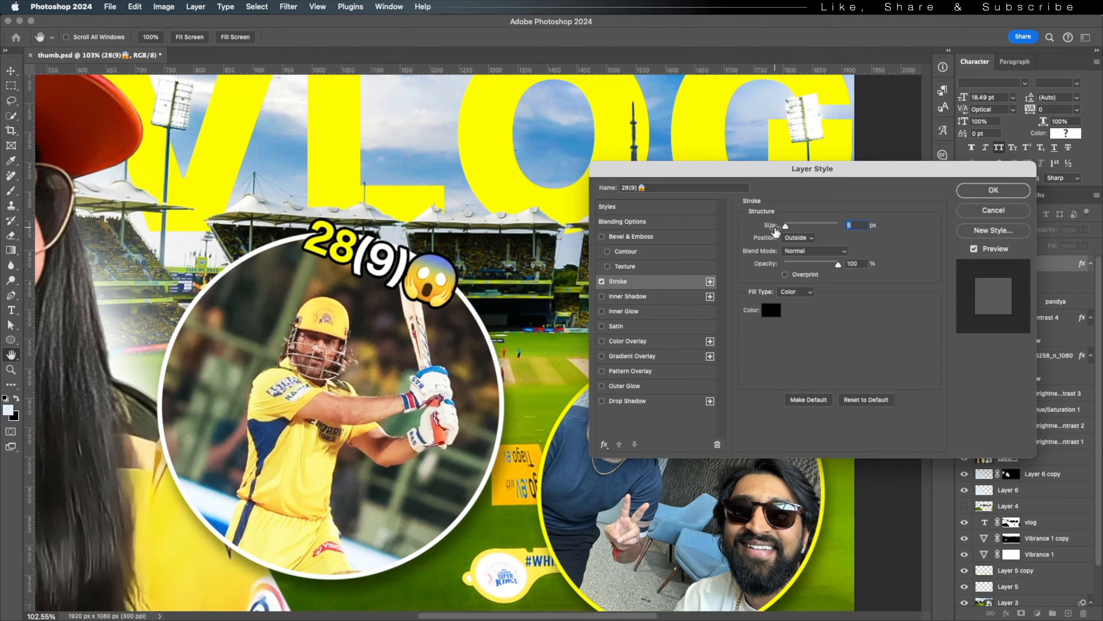
Add a black drop shadow at 100% opacity to the "28(9)😱" text and apply the layer style
click(649, 402)
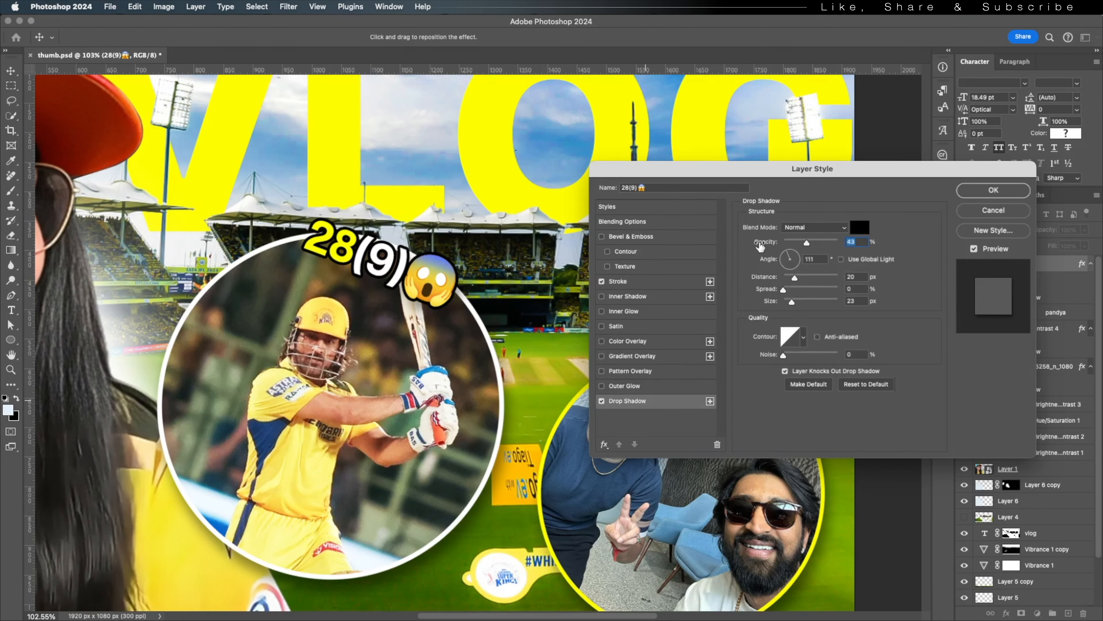
drag(760, 242, 805, 239)
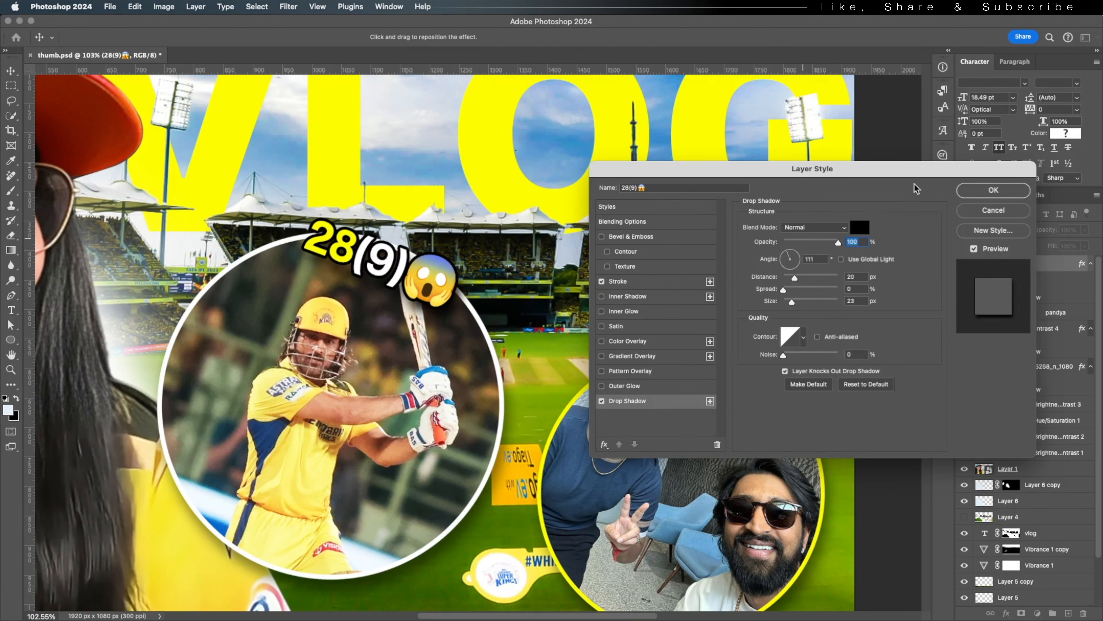
click(977, 190)
Copy the "28(9)😱" text's layer style onto the "MET KRUNAL PANDYA" text
scroll(118, 282, down, 3)
right_click(1037, 266)
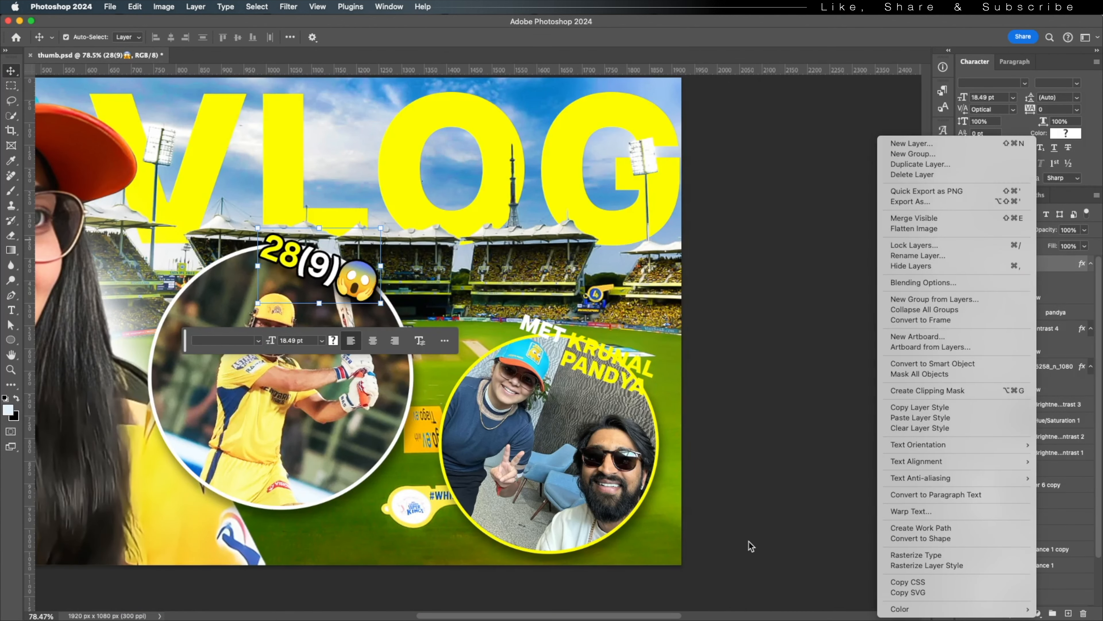
click(918, 412)
click(1008, 313)
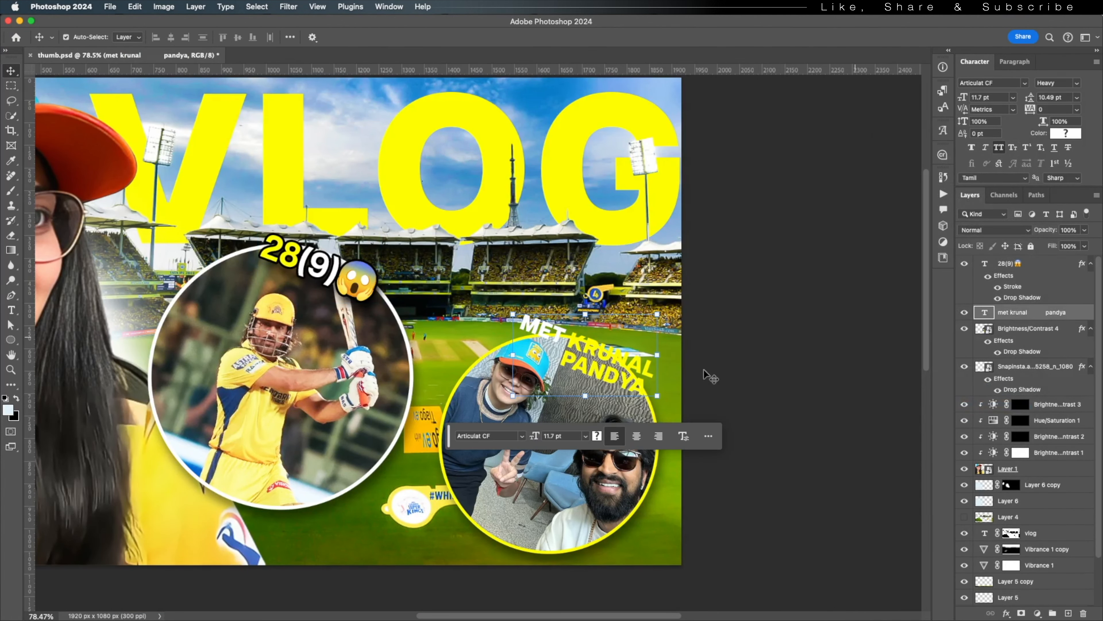
right_click(1033, 318)
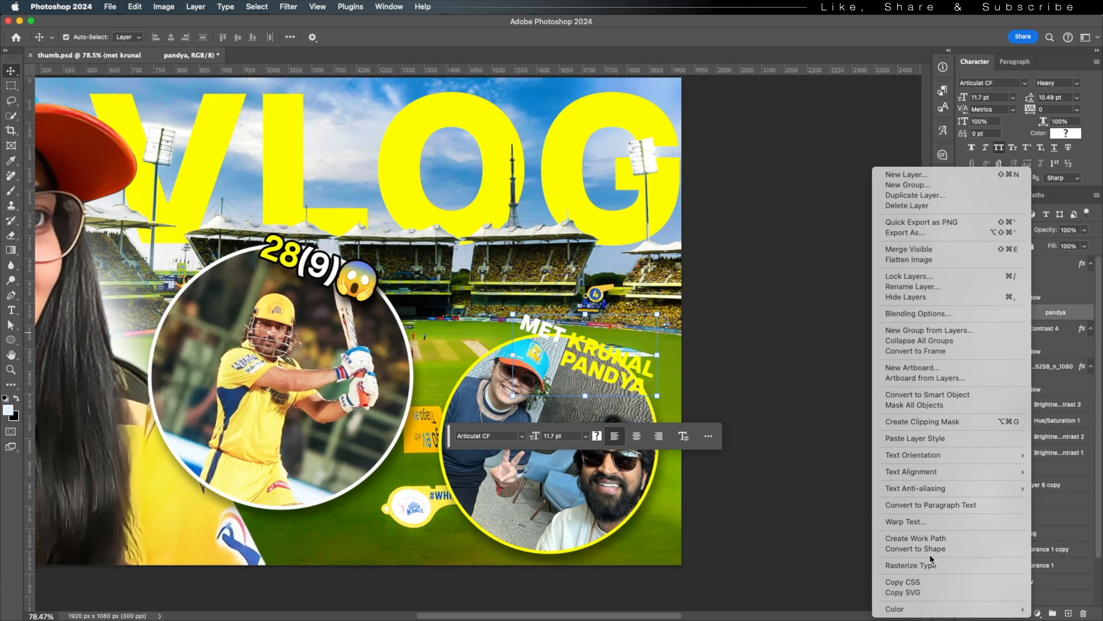
click(925, 438)
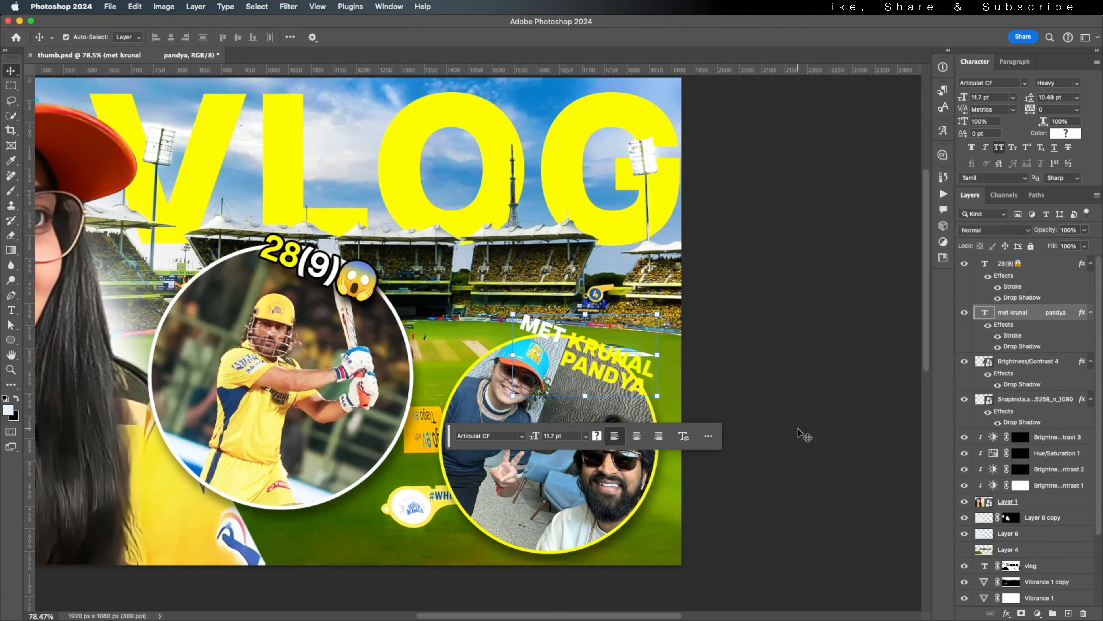
click(800, 436)
Stamp all visible artwork into a new merged layer at the top of the layer stack
scroll(598, 391, down, 2)
drag(560, 406, 597, 407)
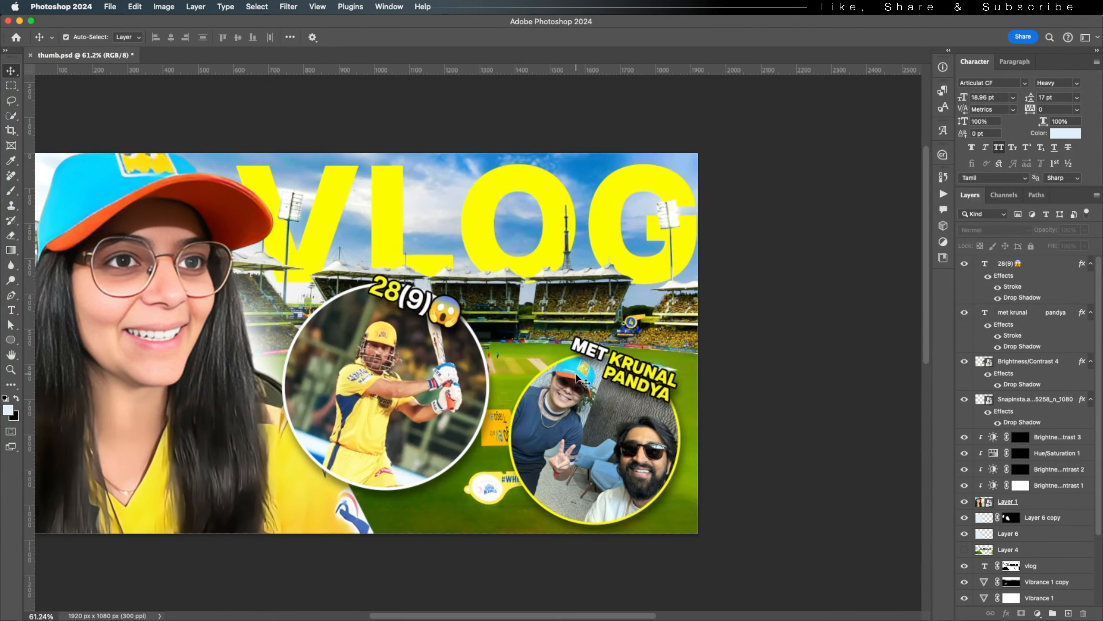
scroll(632, 370, up, 2)
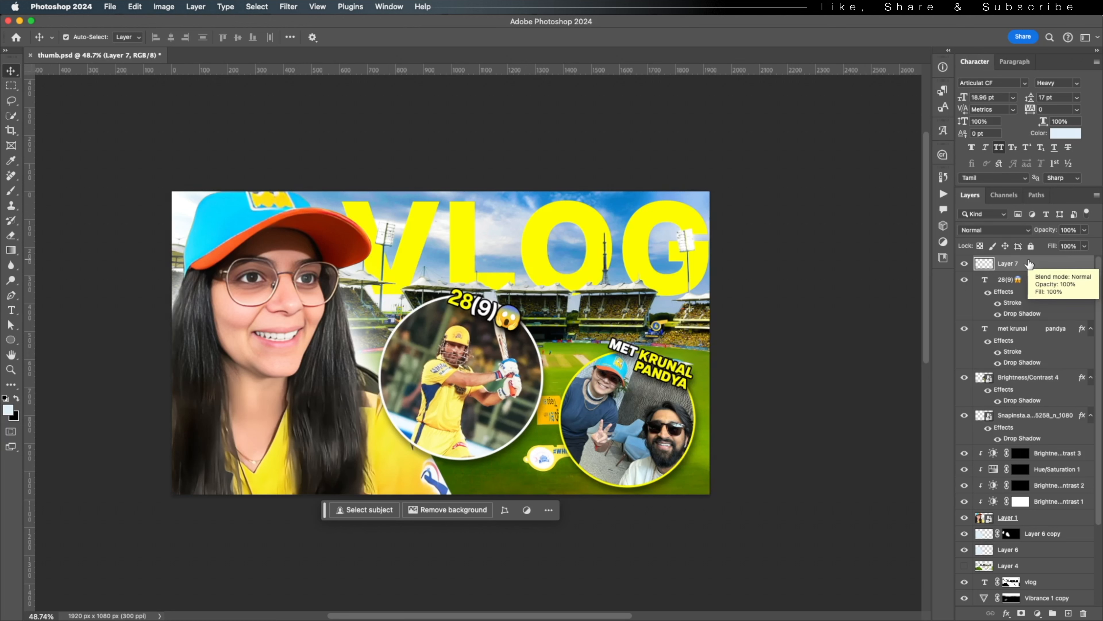
key(super+alt+shift+e)
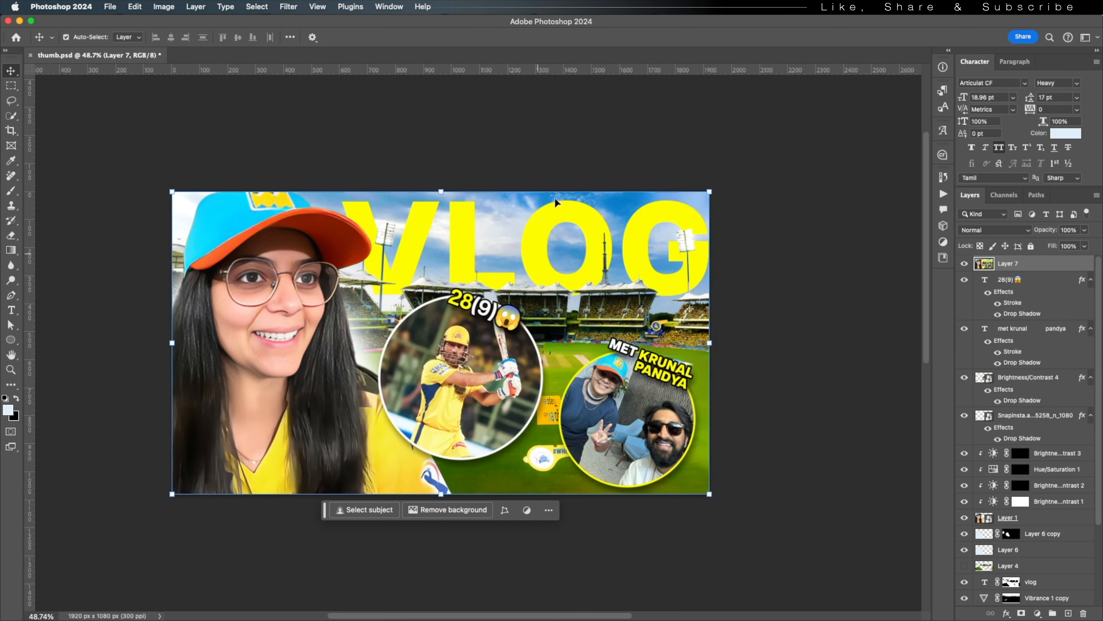
click(554, 129)
click(695, 320)
drag(442, 336, 422, 320)
key(super+z)
Apply the Camera Raw Filter to the merged layer with Contrast +5 and Dehaze +8
click(297, 6)
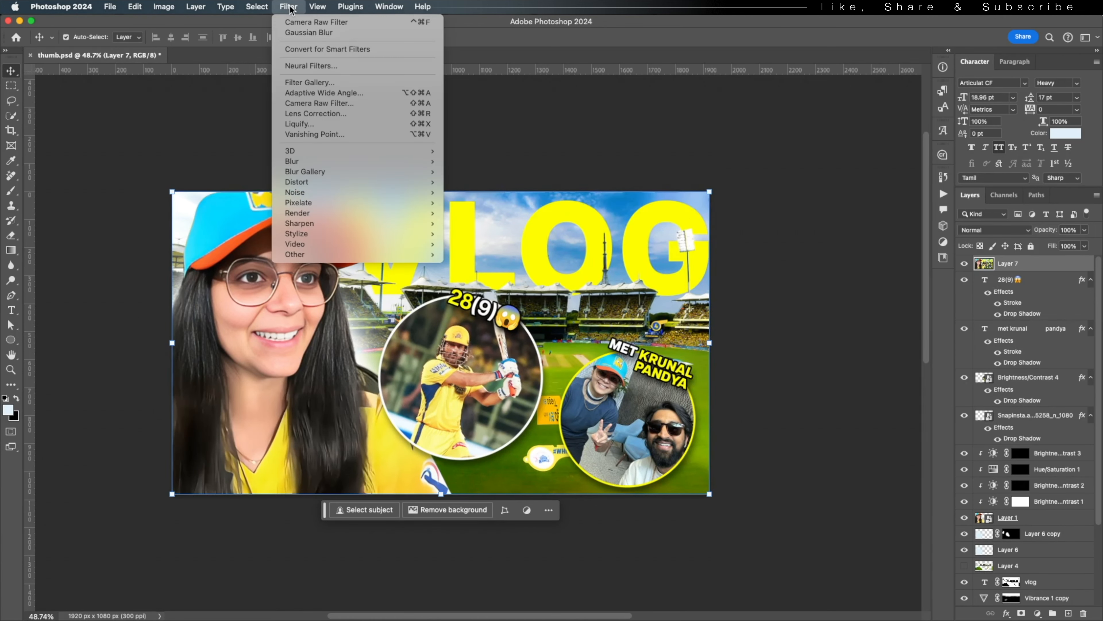
click(574, 118)
click(288, 7)
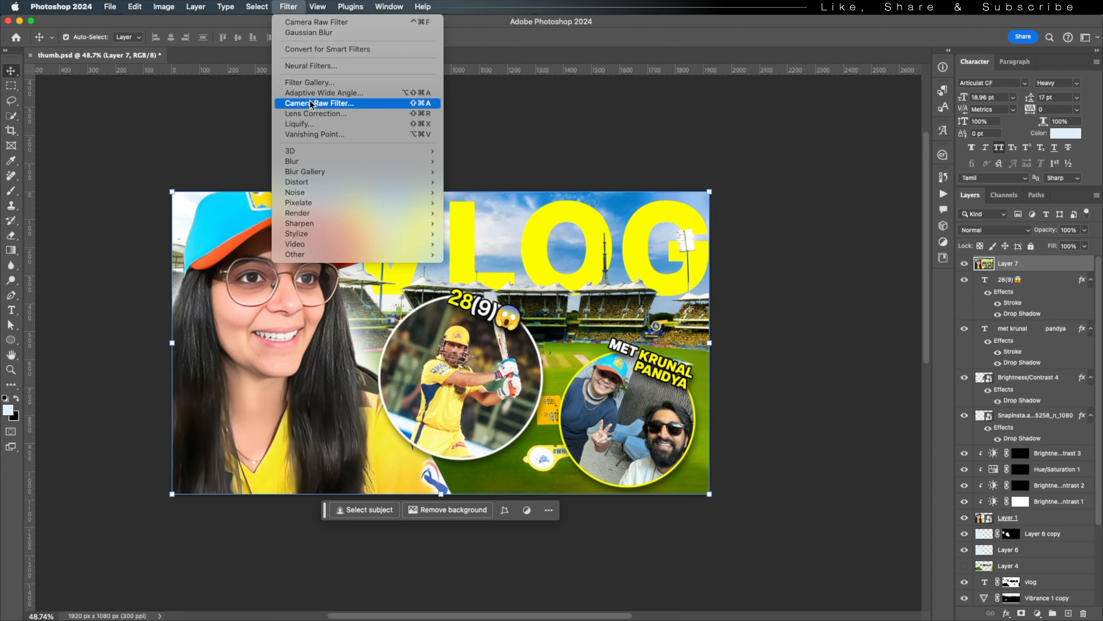
click(636, 150)
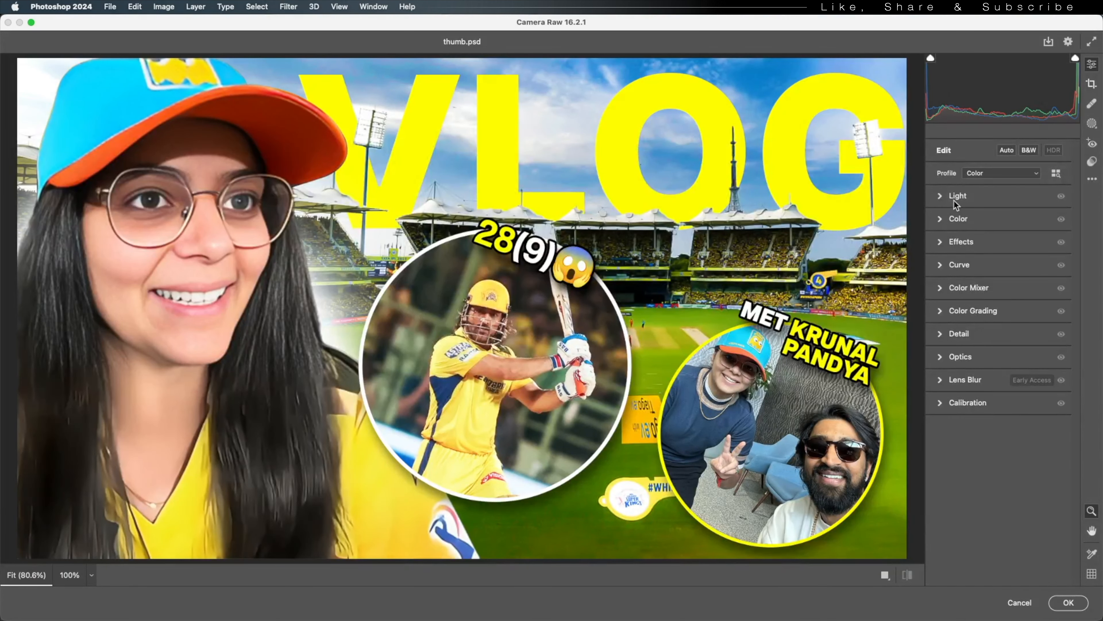
drag(952, 233, 954, 234)
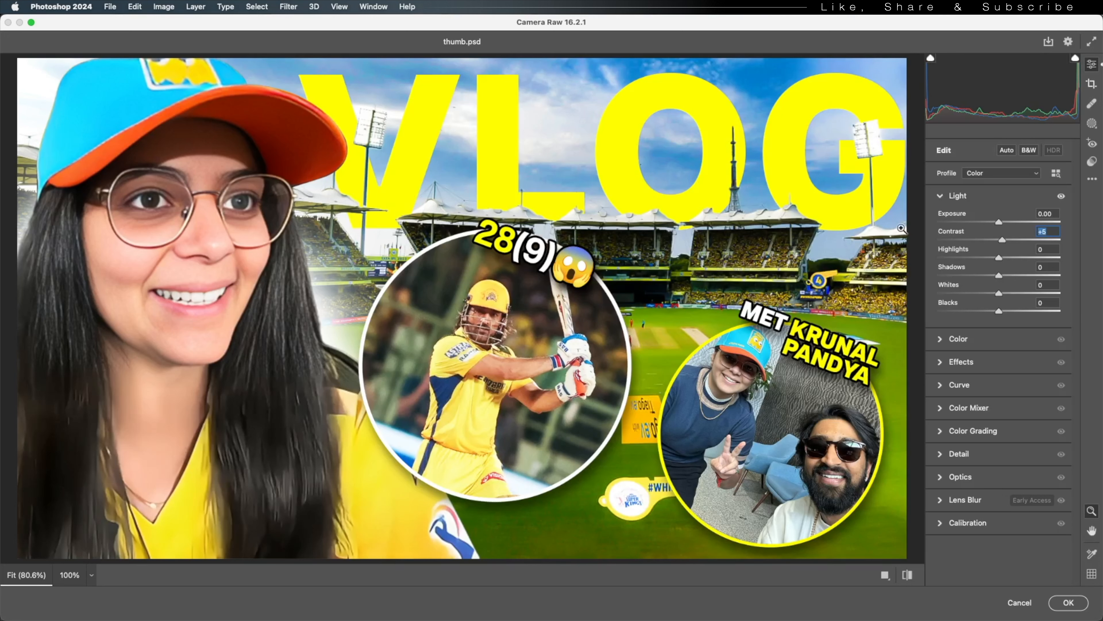
click(984, 367)
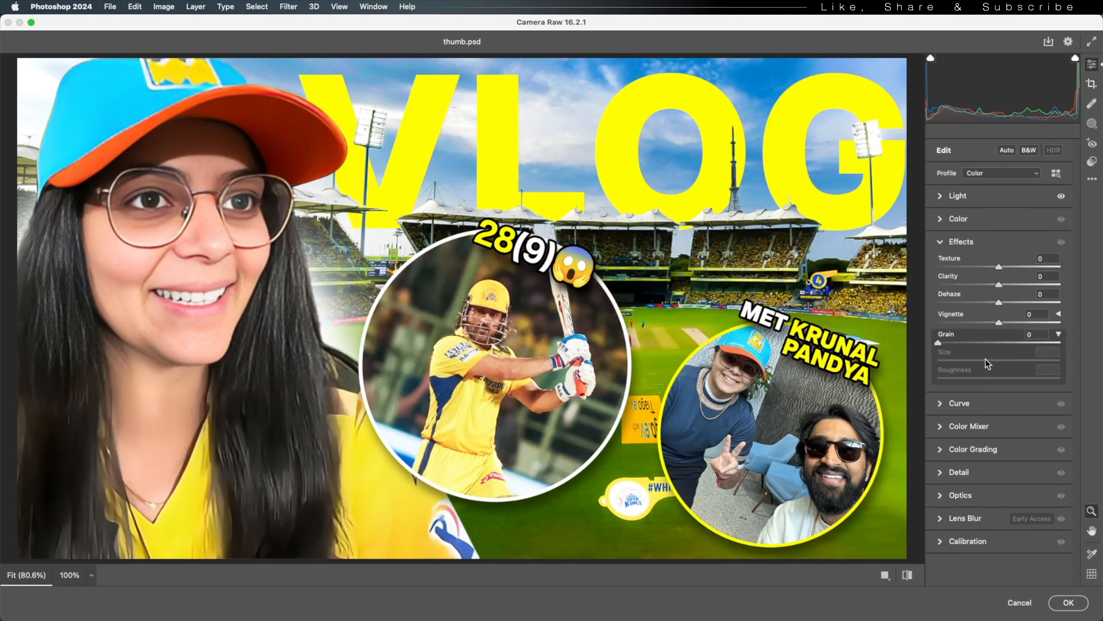
drag(964, 300, 960, 299)
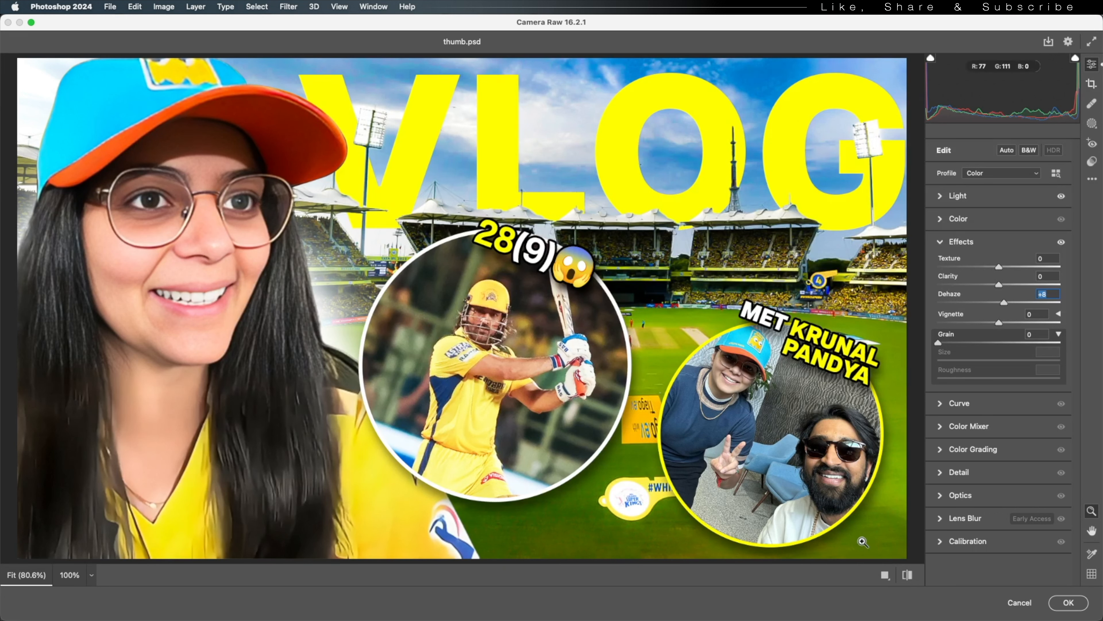
key(Return)
Examine the whole thumbnail fitted to the screen with the interface panels temporarily hidden
key(Tab)
key(super+0)
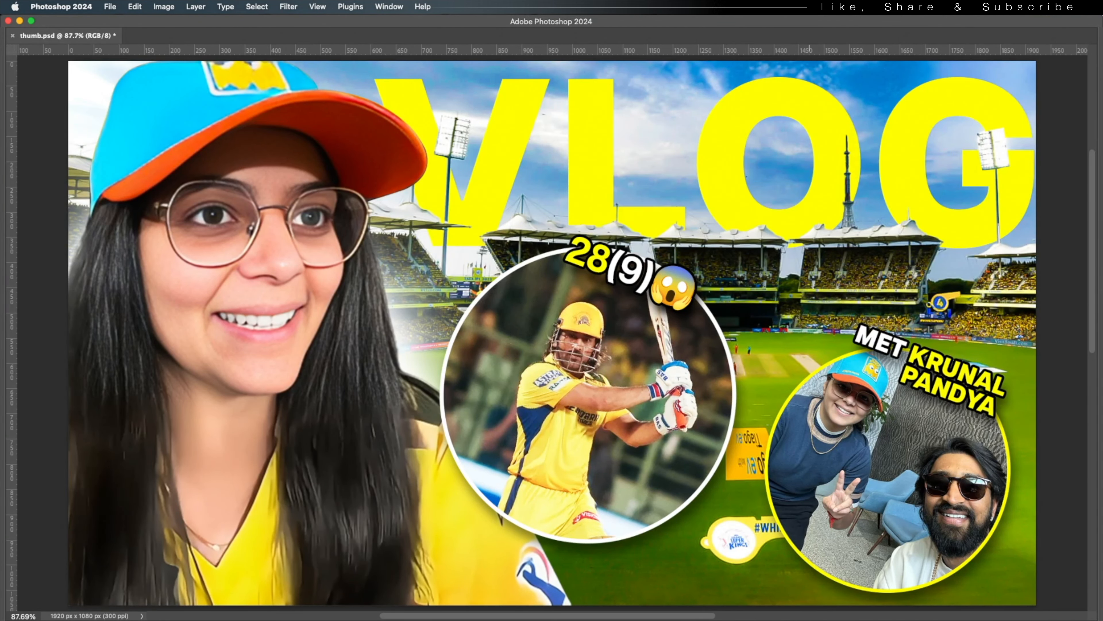
key(Tab)
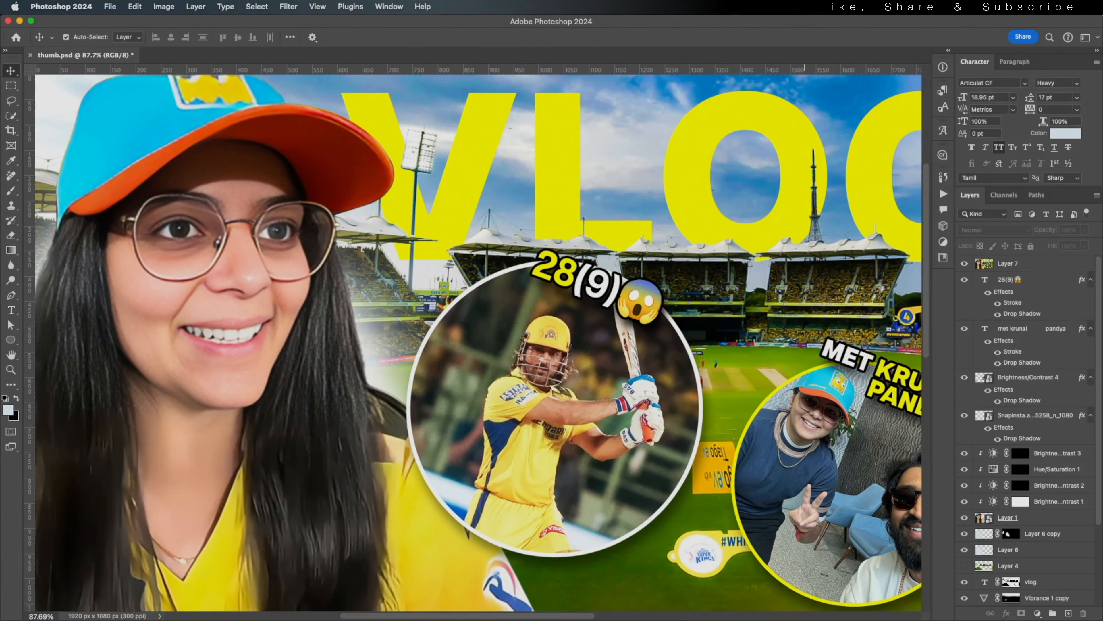